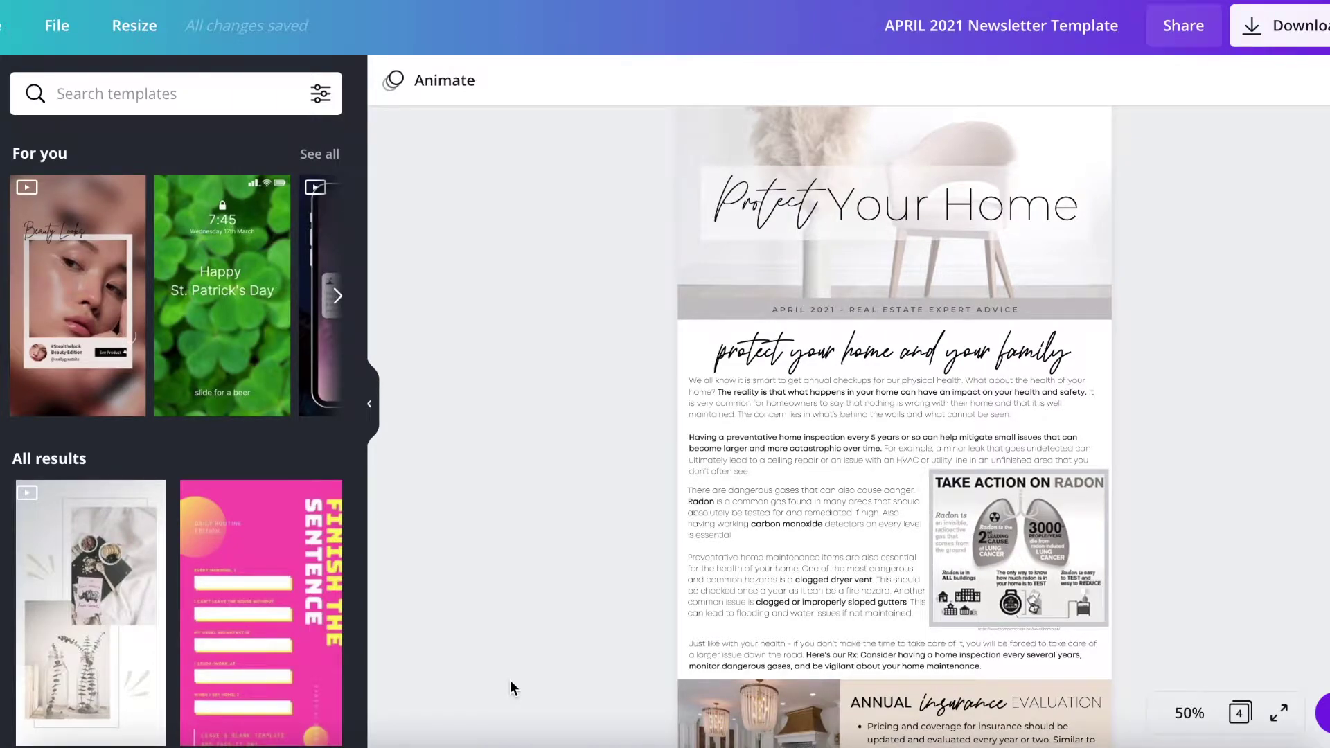
# Zoom the Canva newsletter page 2 to 50%
pyautogui.keyDown('ctrl'); pyautogui.scroll(-5, 510, 679); pyautogui.keyUp('ctrl')
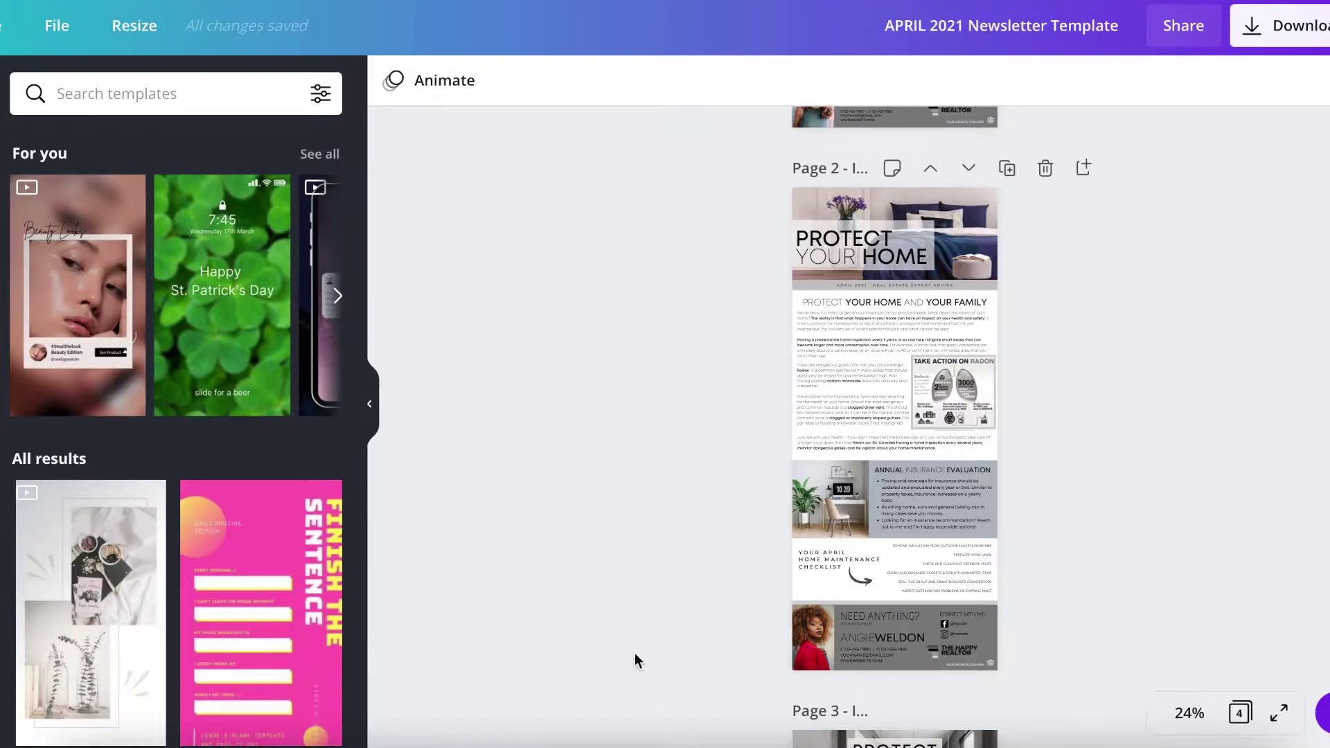
pyautogui.scroll(-3, 635, 652)
pyautogui.scroll(3, 634, 653)
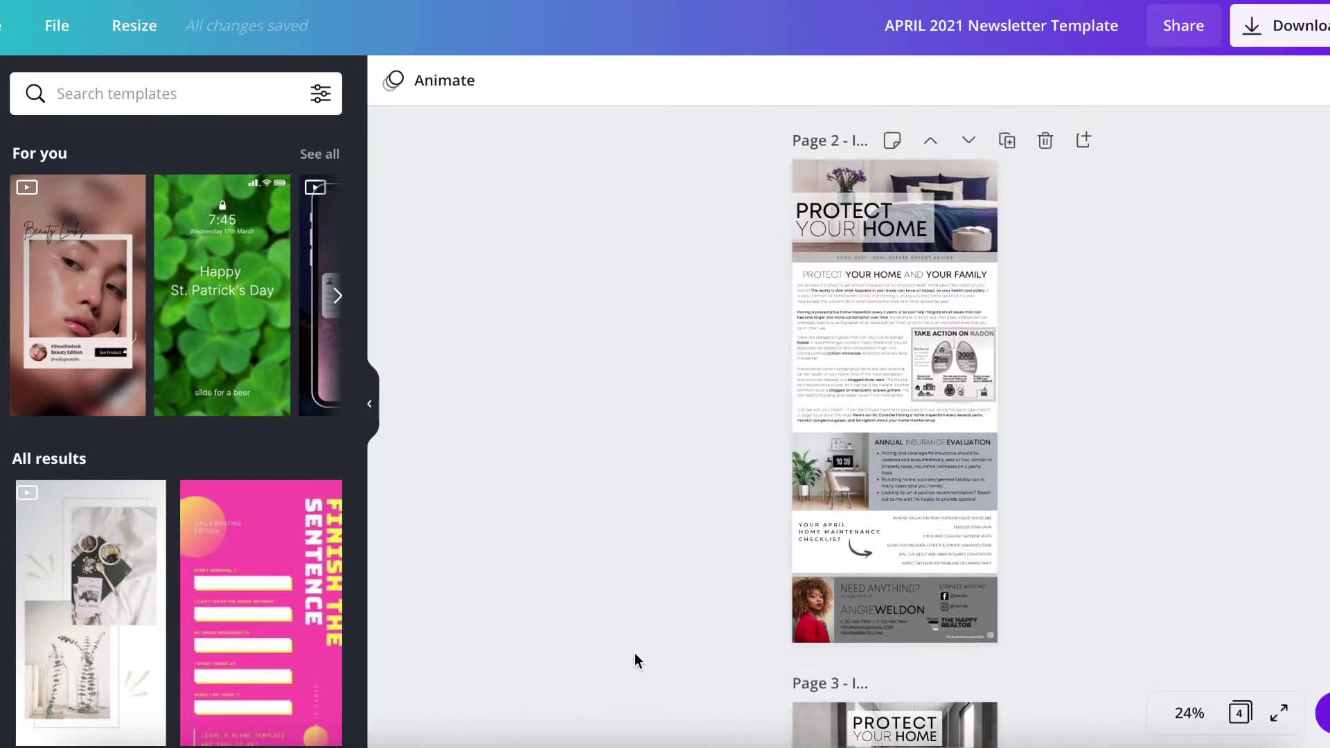
pyautogui.scroll(1, 634, 652)
pyautogui.scroll(-2, 634, 653)
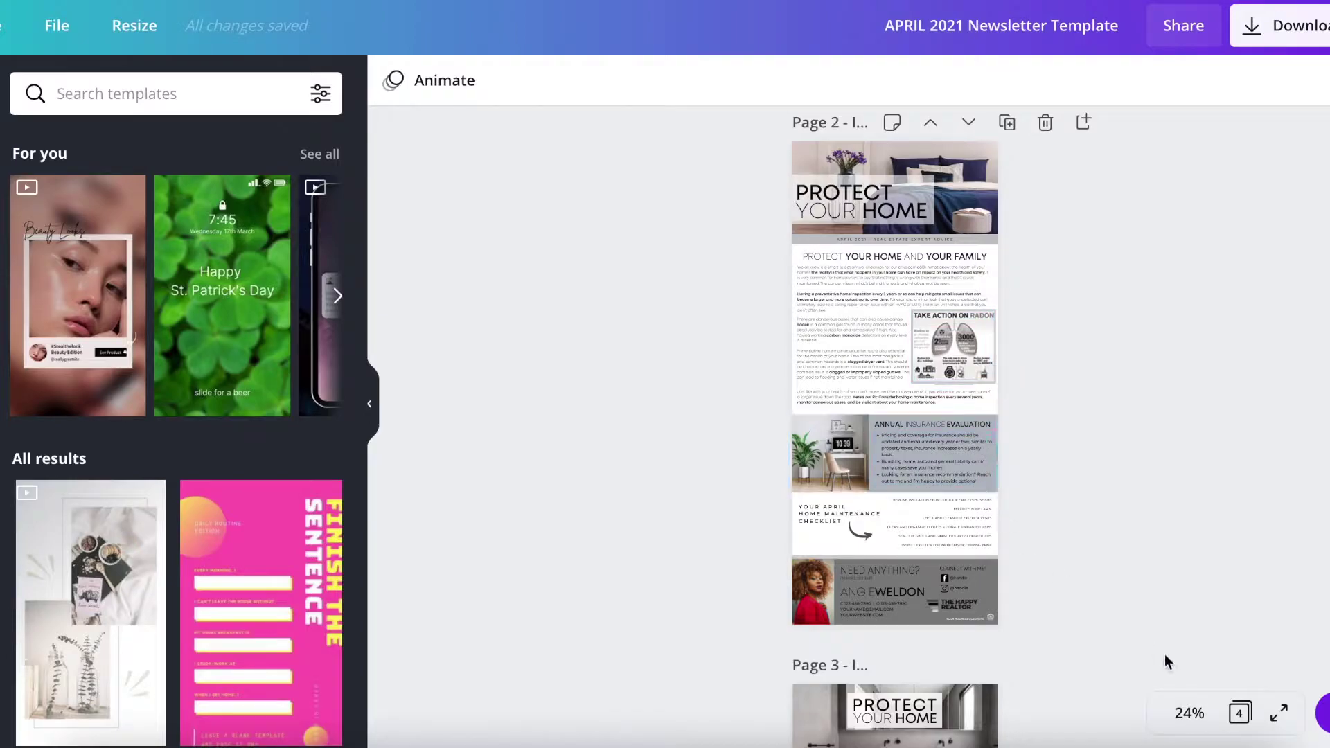
pyautogui.click(1189, 713)
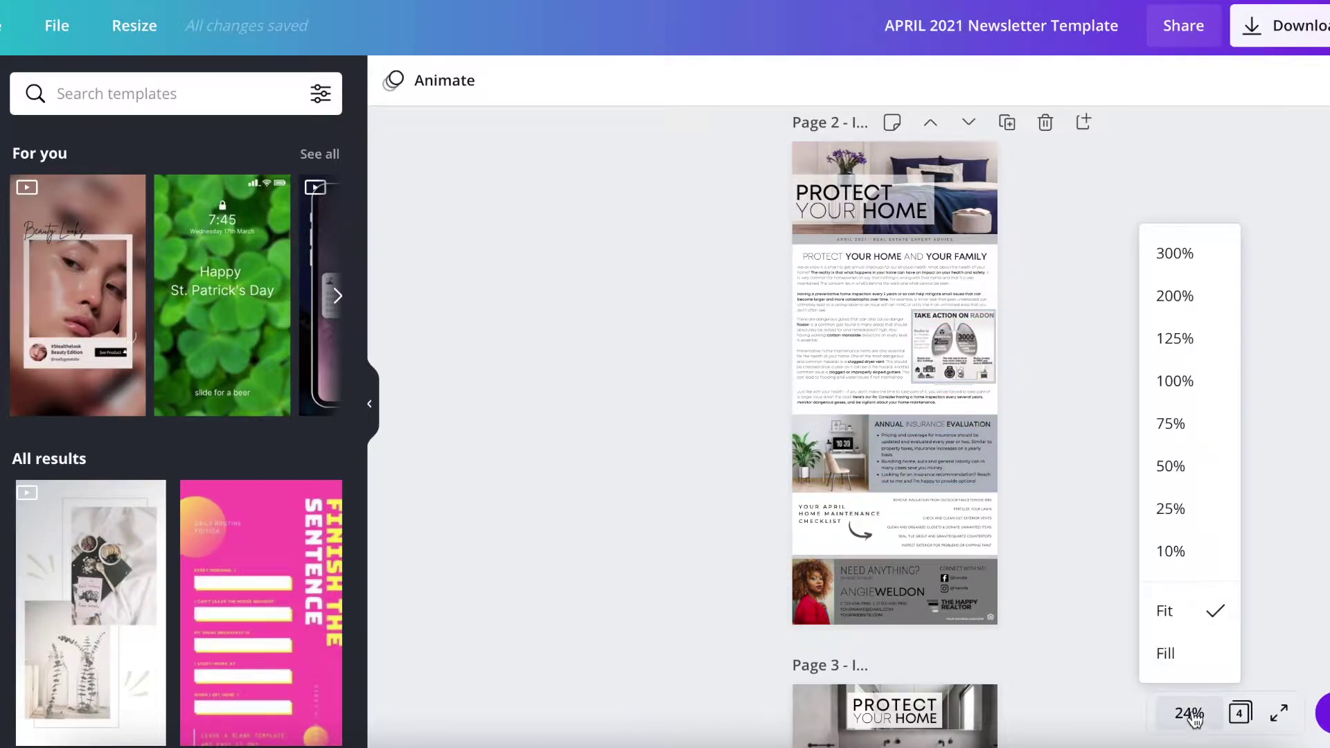
pyautogui.click(1183, 469)
# Scroll through page 2 from the radon article to the realtor footer and back up
pyautogui.scroll(5, 1161, 354)
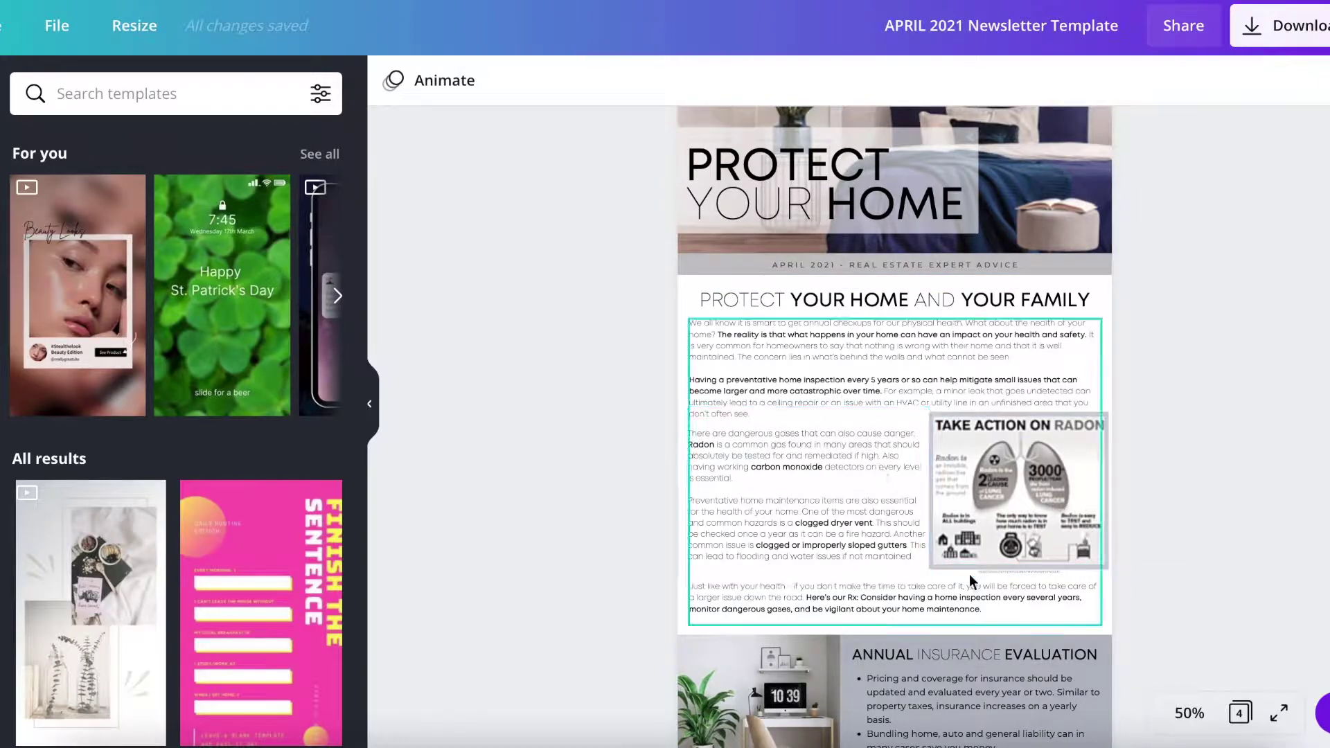
pyautogui.scroll(-3, 804, 543)
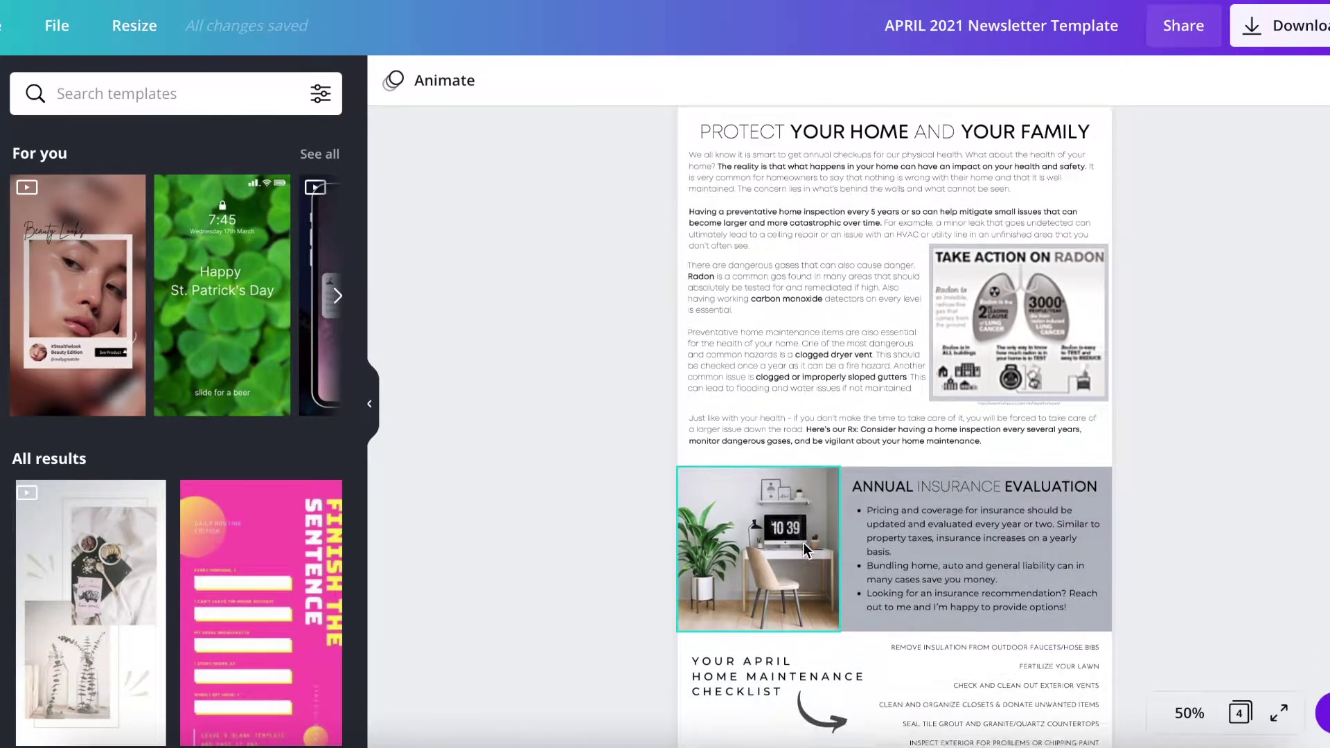
pyautogui.scroll(-1, 803, 547)
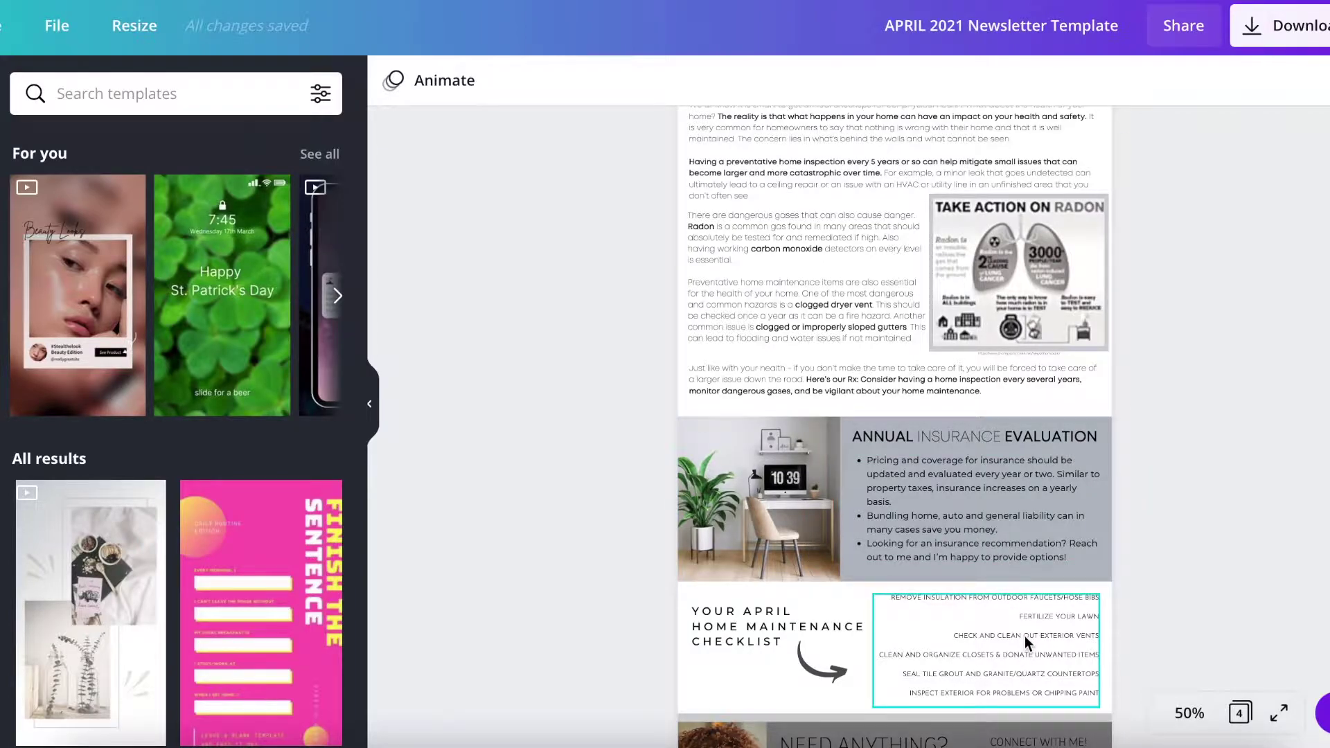
pyautogui.scroll(-3, 1024, 636)
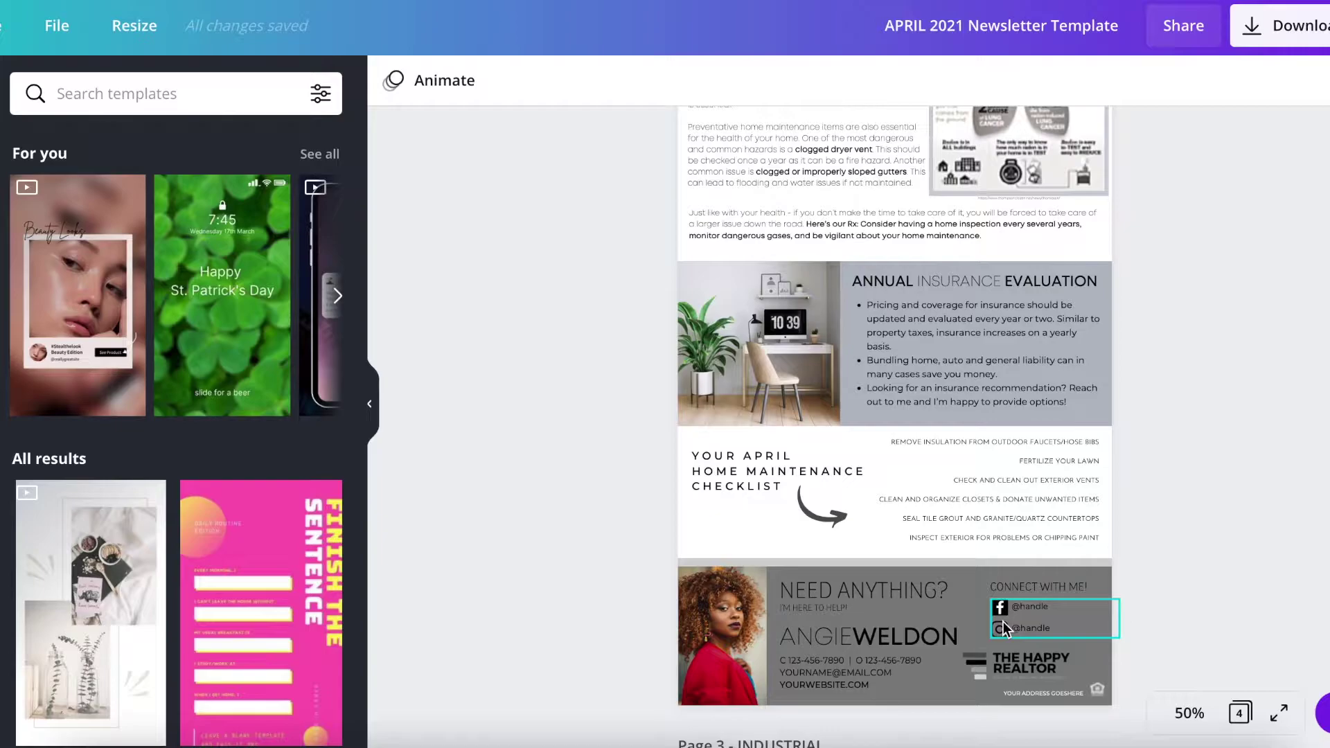
pyautogui.scroll(5, 1221, 376)
pyautogui.scroll(-1, 1128, 543)
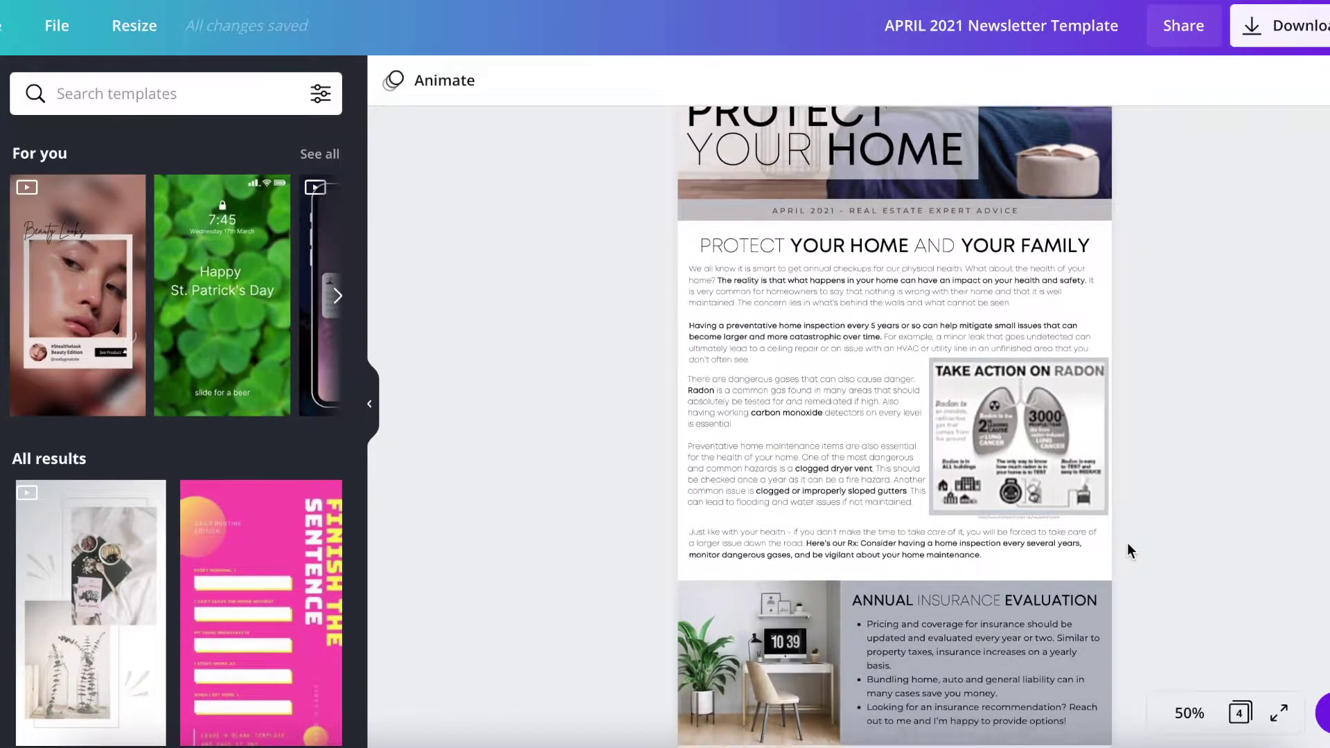
pyautogui.scroll(-2, 1127, 542)
pyautogui.scroll(3, 1195, 425)
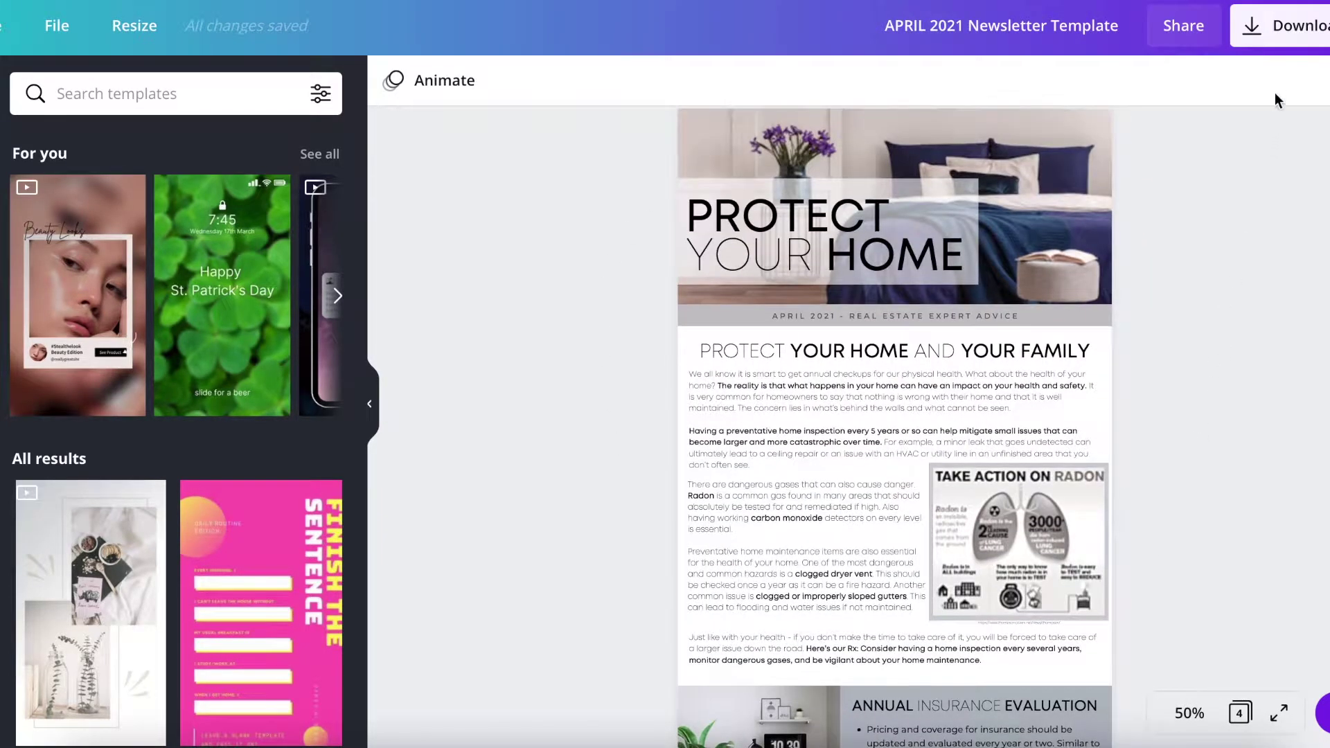
# Set the Canva download to JPG at 1700 × 4000 px
pyautogui.click(1278, 50)
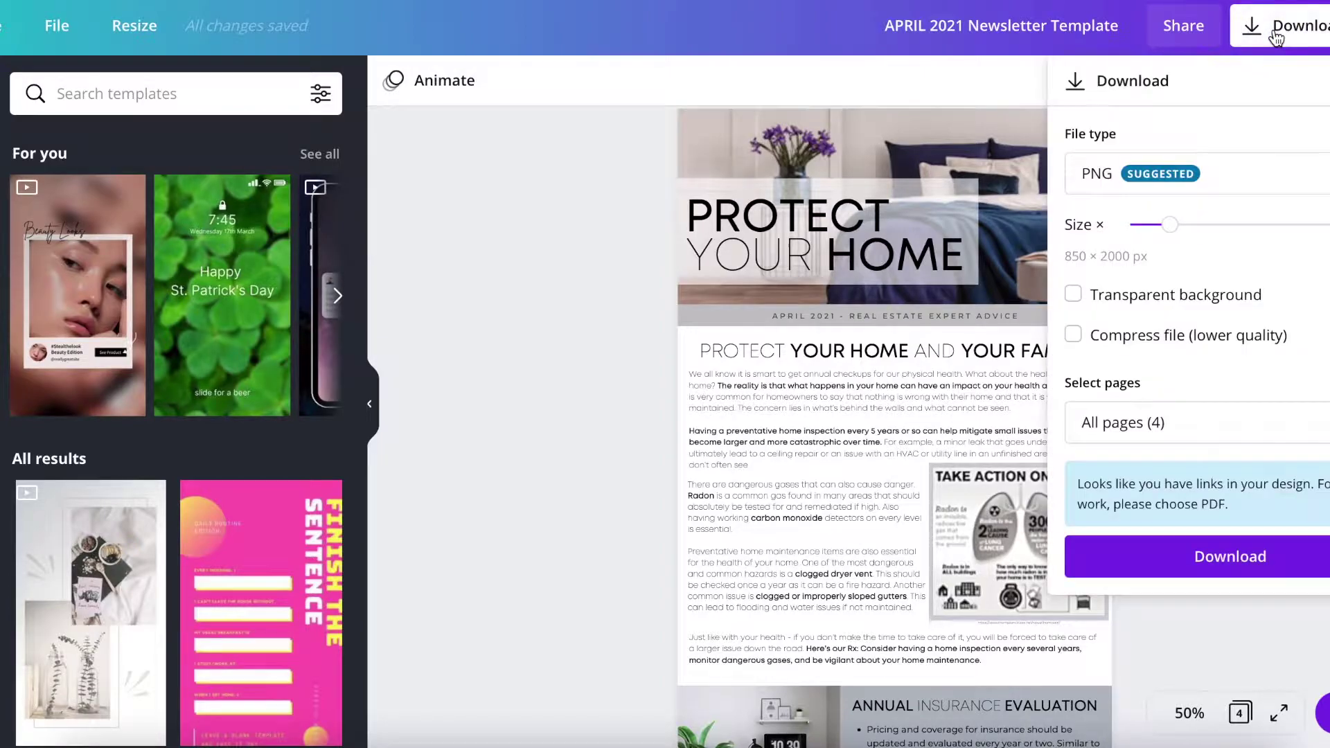
pyautogui.click(1237, 193)
pyautogui.click(1210, 256)
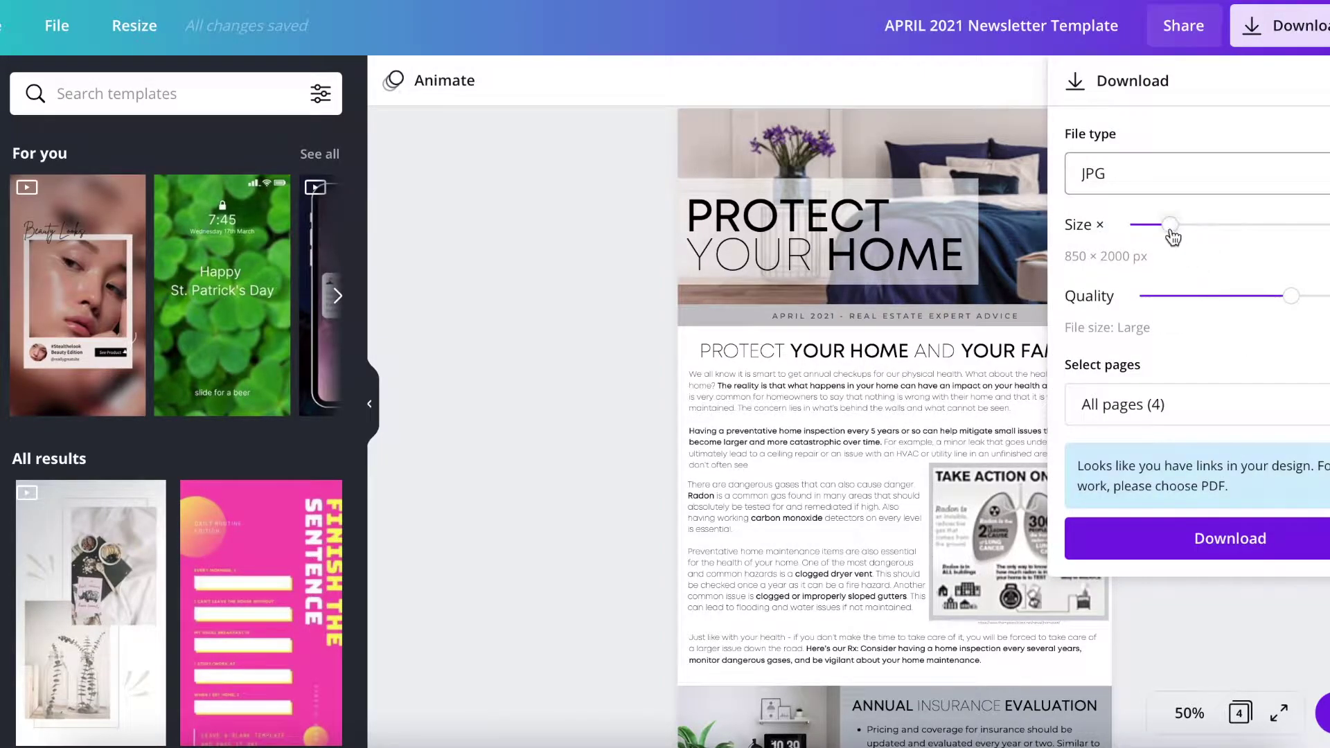
pyautogui.moveTo(1170, 228); pyautogui.dragTo(1248, 225)
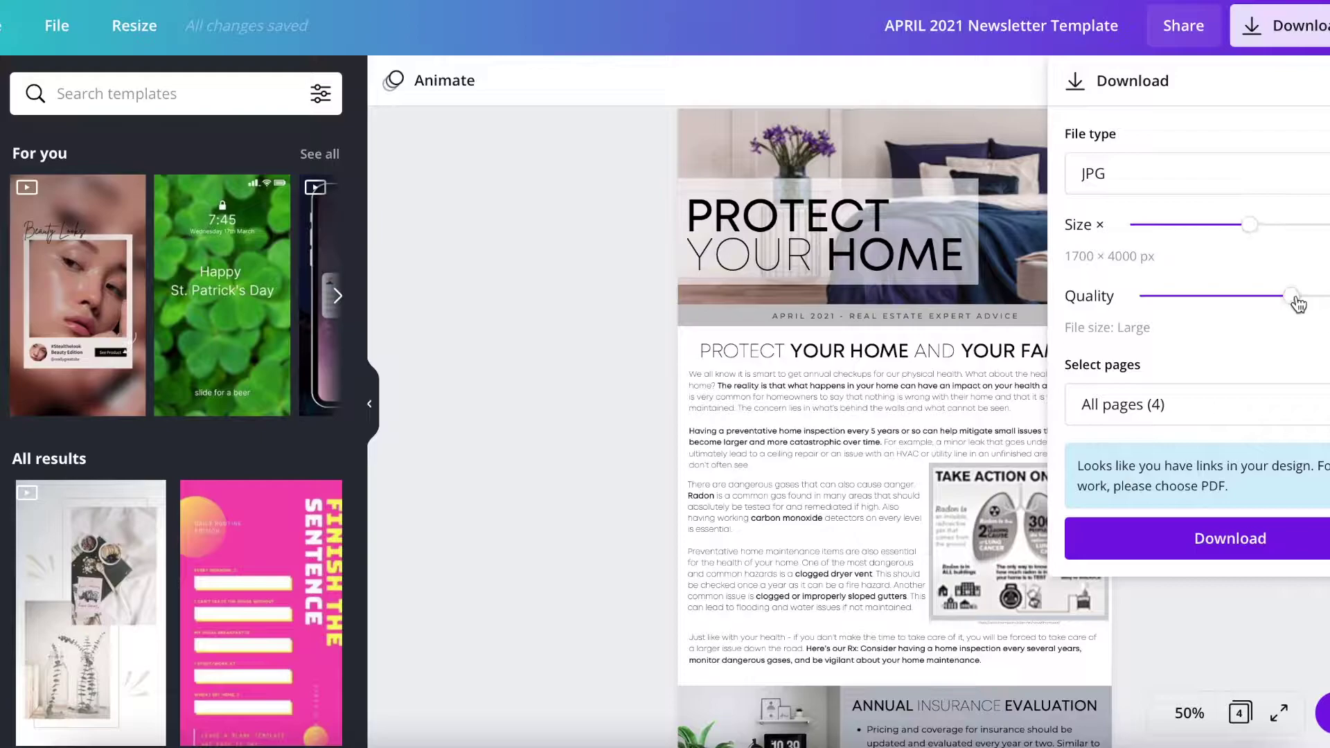
# Limit the export to Page 2 only and download the JPG
pyautogui.click(1203, 419)
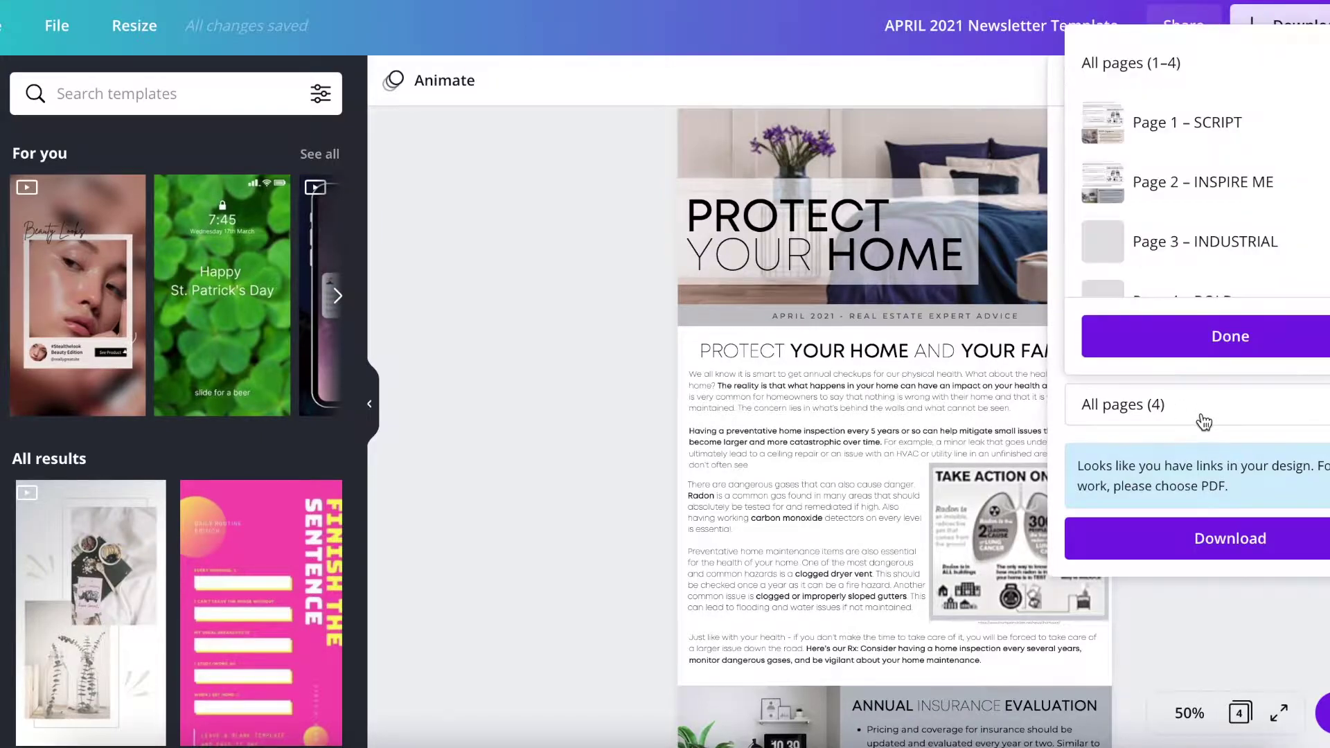
pyautogui.click(1178, 184)
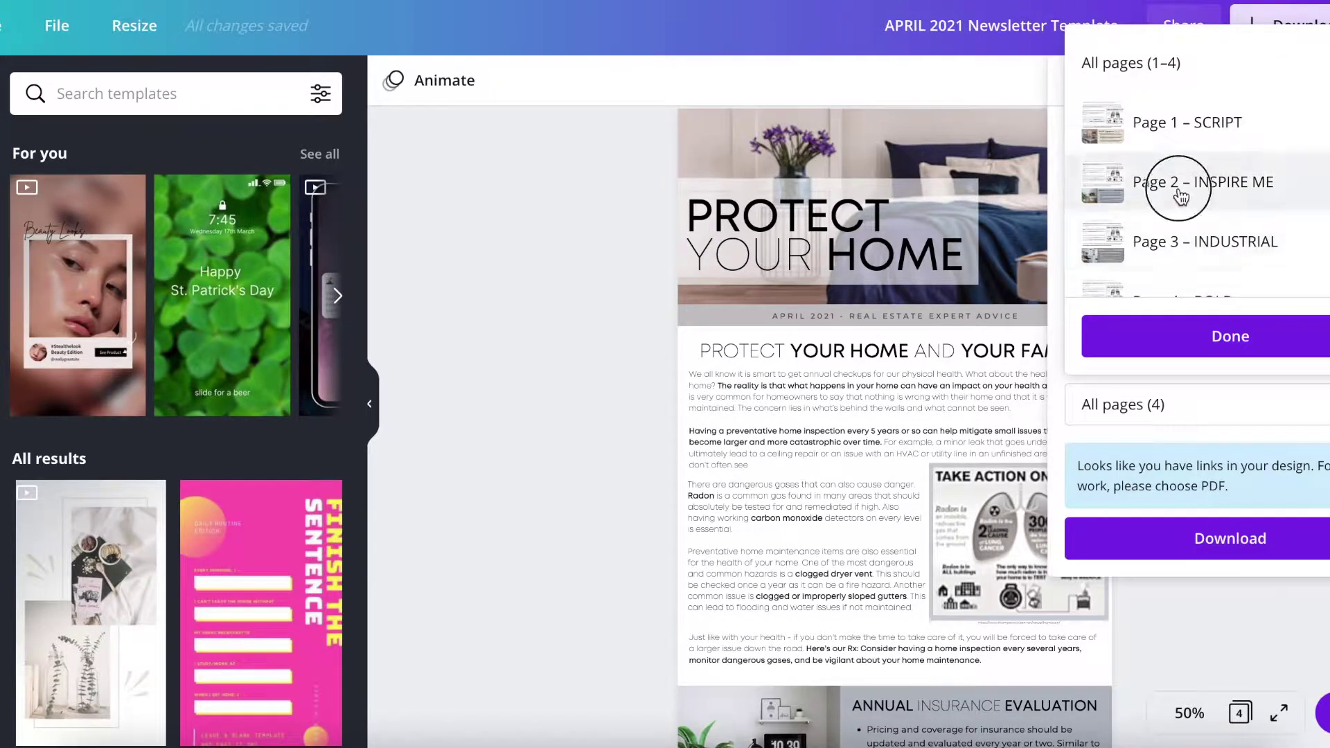
pyautogui.click(1153, 347)
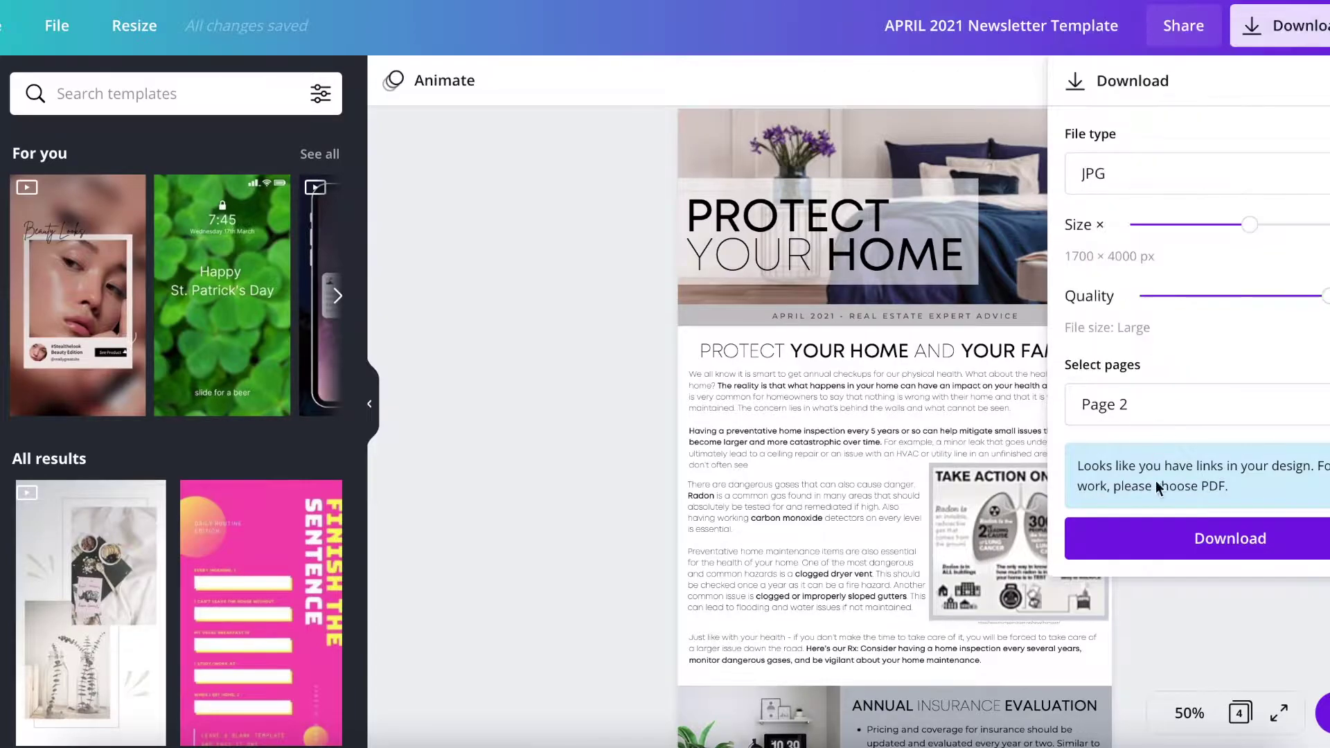
pyautogui.click(1161, 541)
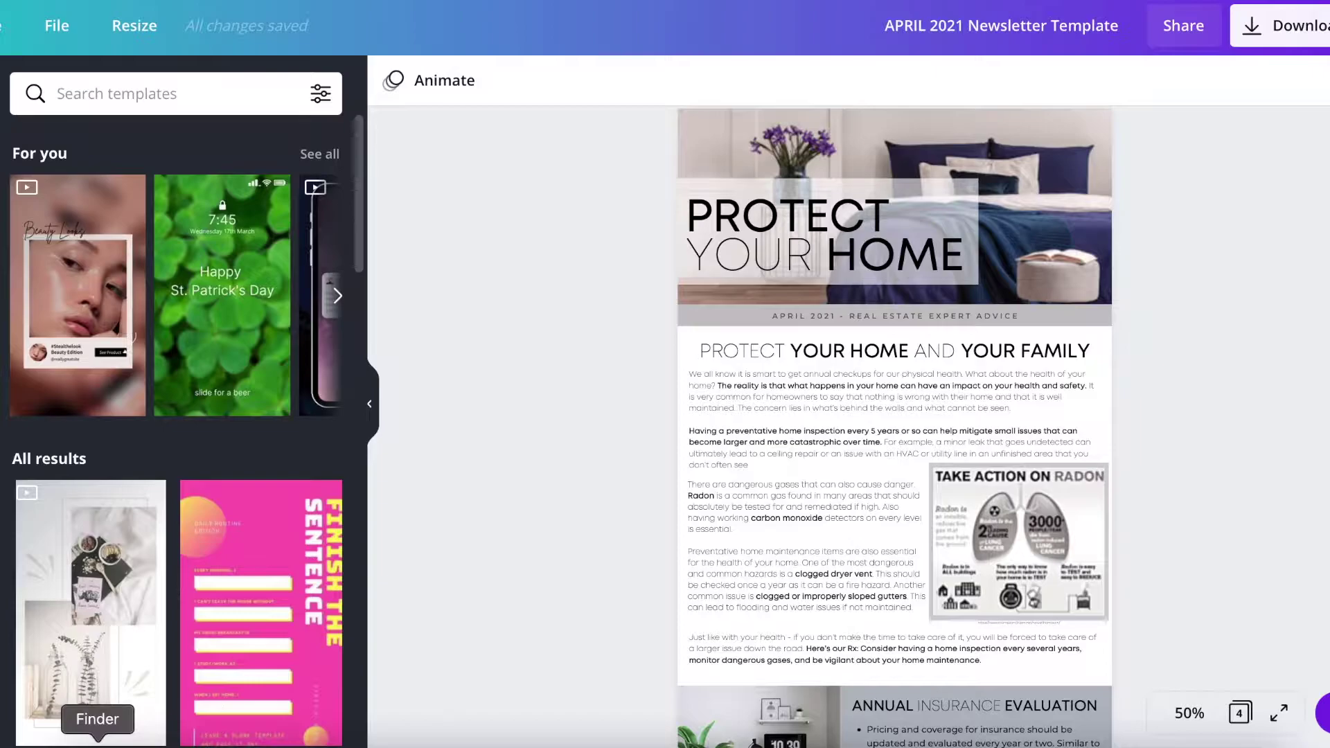
# Duplicate the downloaded newsletter JPG from Finder Recents and open it for viewing
pyautogui.click(97, 744)
pyautogui.rightClick(182, 234)
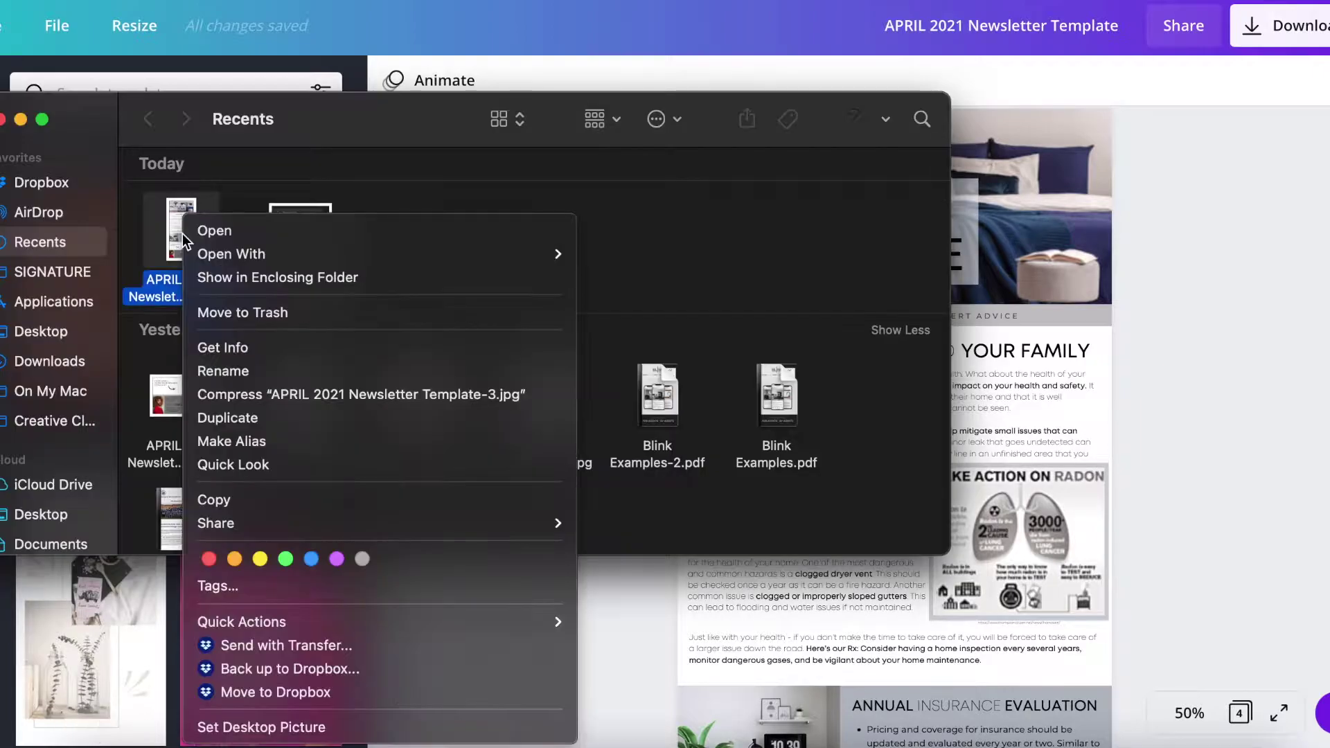
pyautogui.click(215, 419)
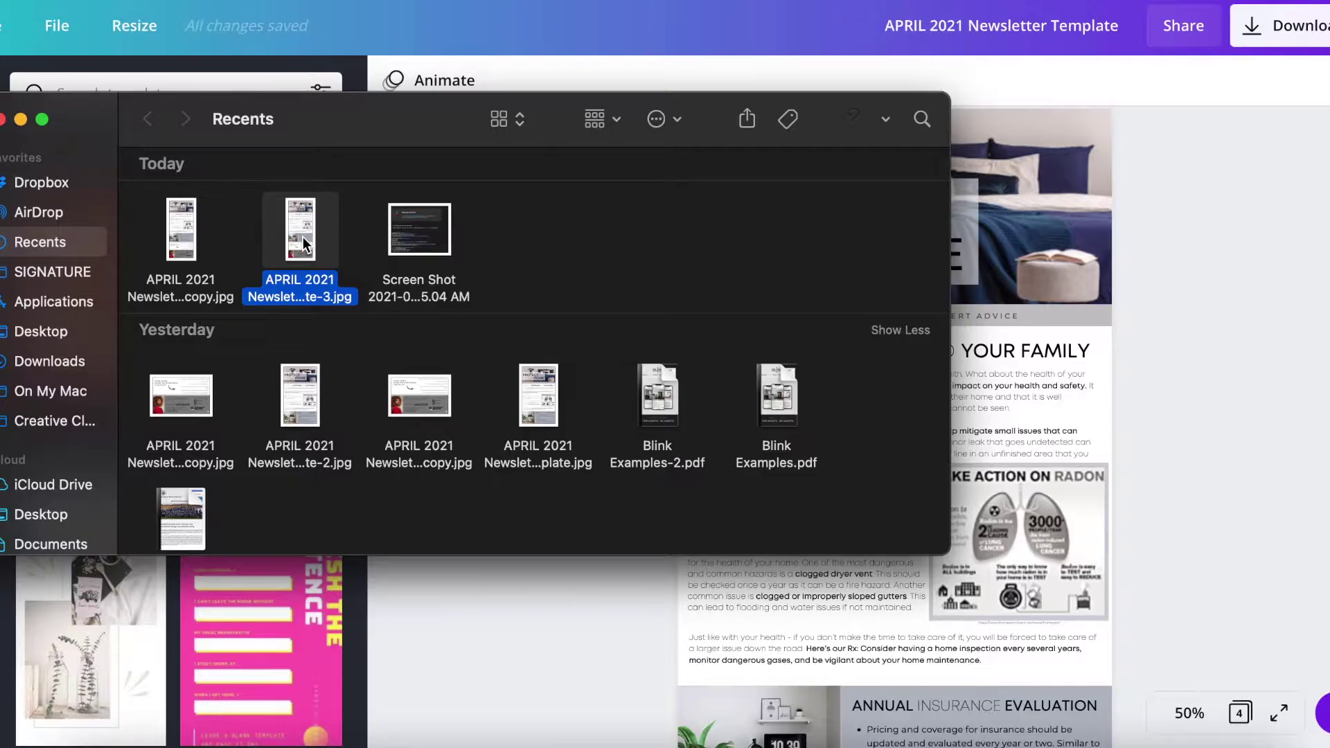
pyautogui.press('space')
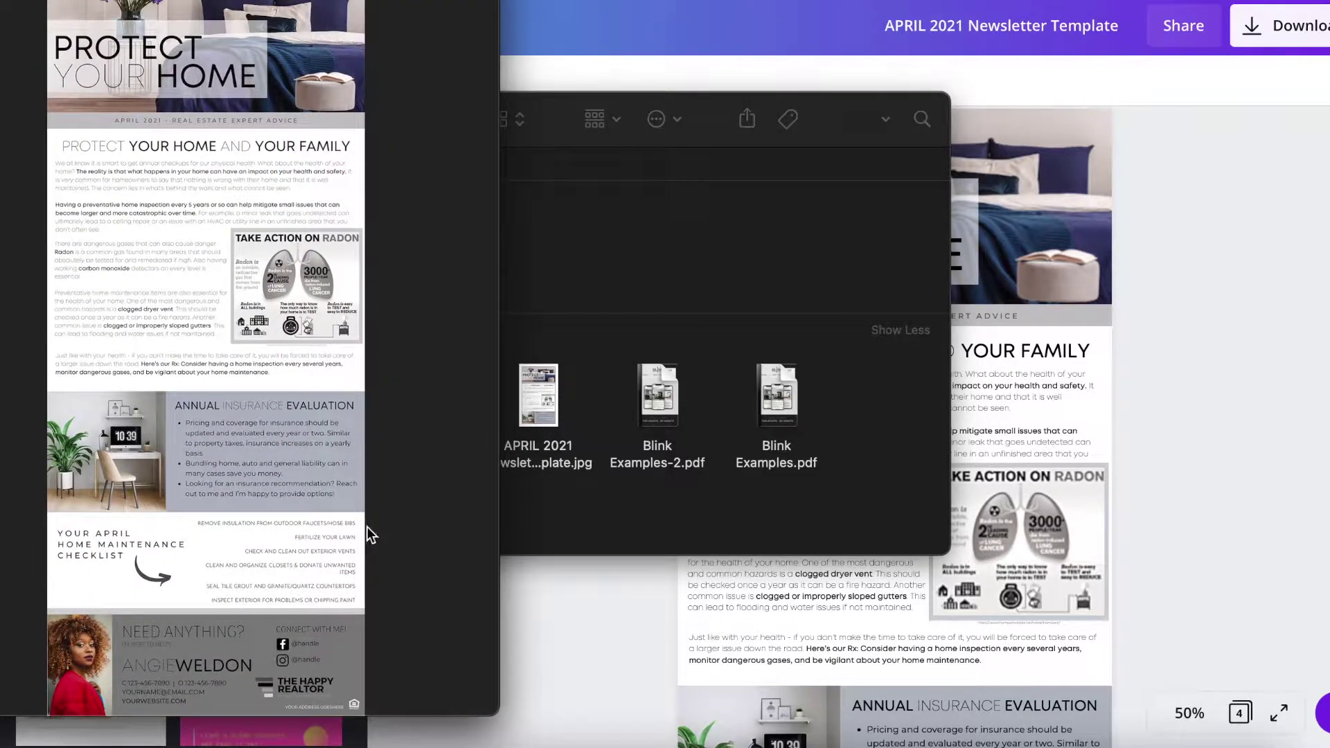
# Crop the image in Preview to its top half, ending after the Annual Insurance Evaluation block
pyautogui.press('super+shift+5')
pyautogui.moveTo(365, 505); pyautogui.dragTo(30, 0)
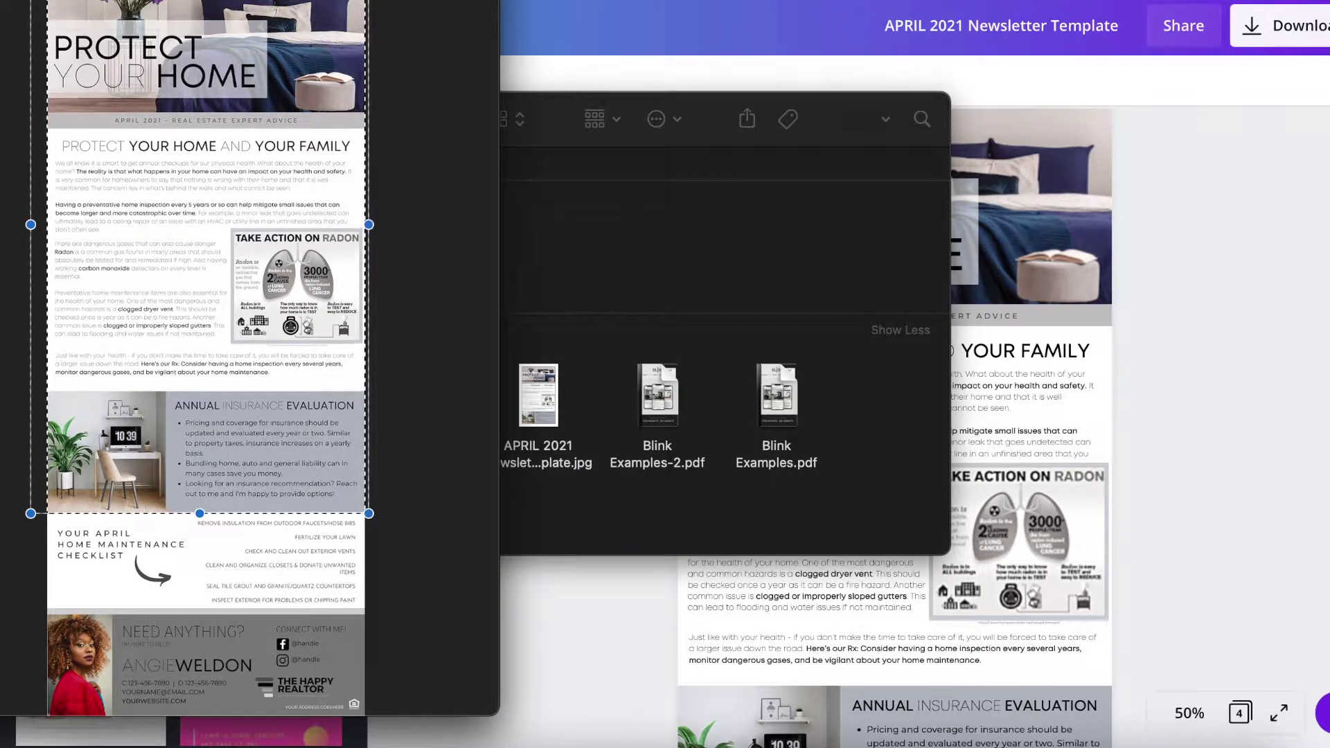
pyautogui.click(232, 0)
pyautogui.click(261, 290)
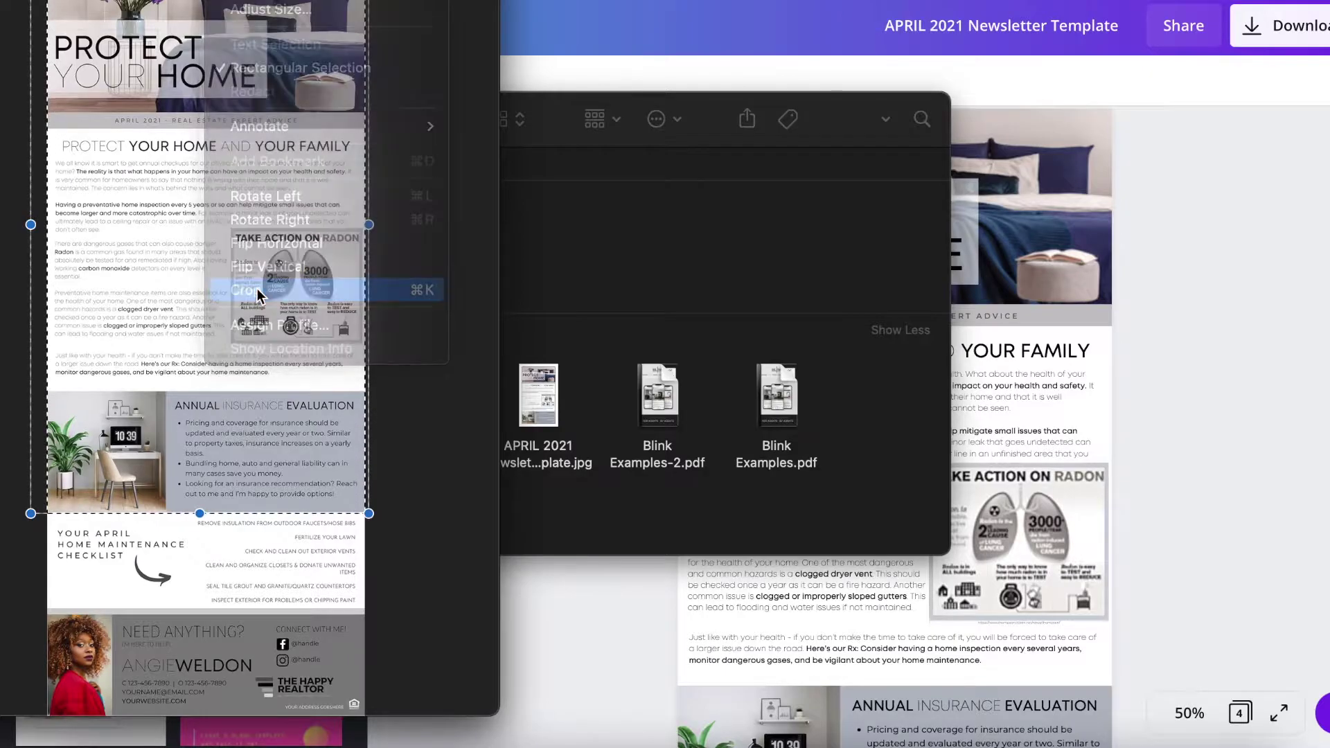
pyautogui.click(673, 280)
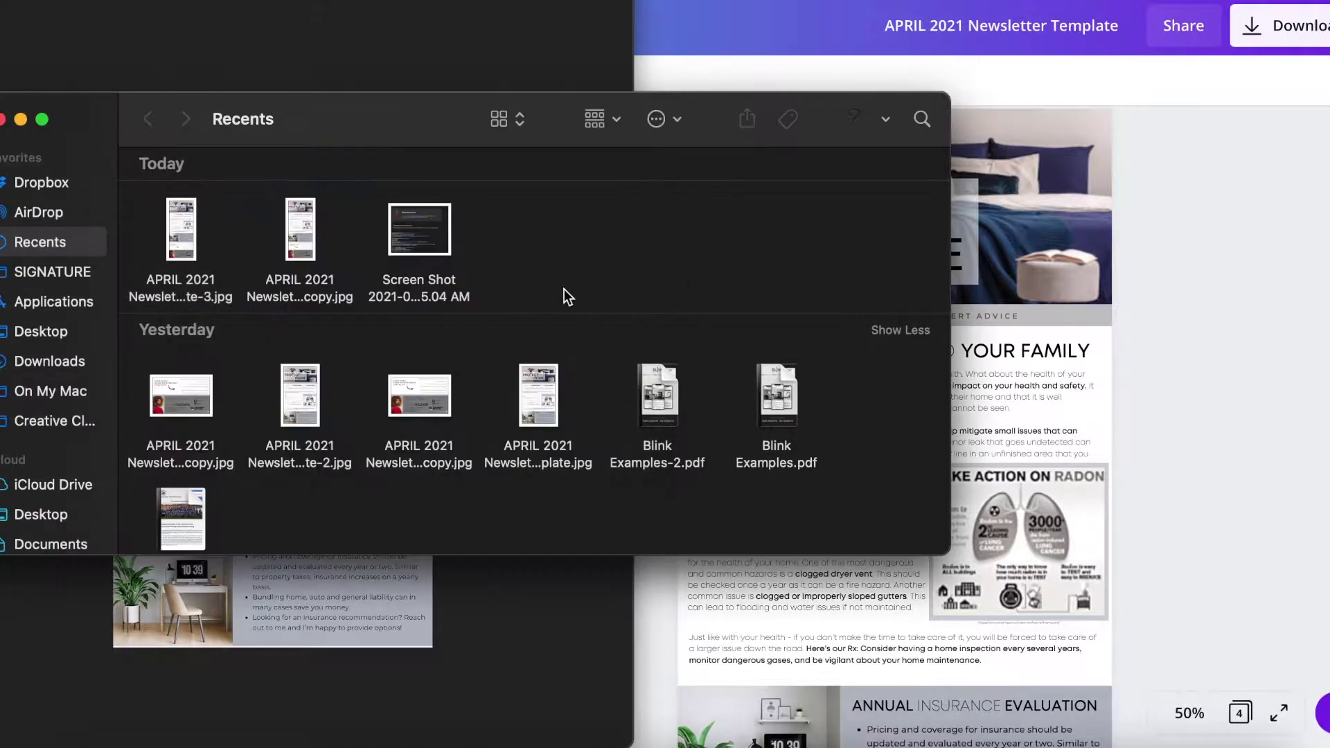
# Crop the duplicate newsletter image to the April maintenance checklist and contact footer
pyautogui.doubleClick(181, 243)
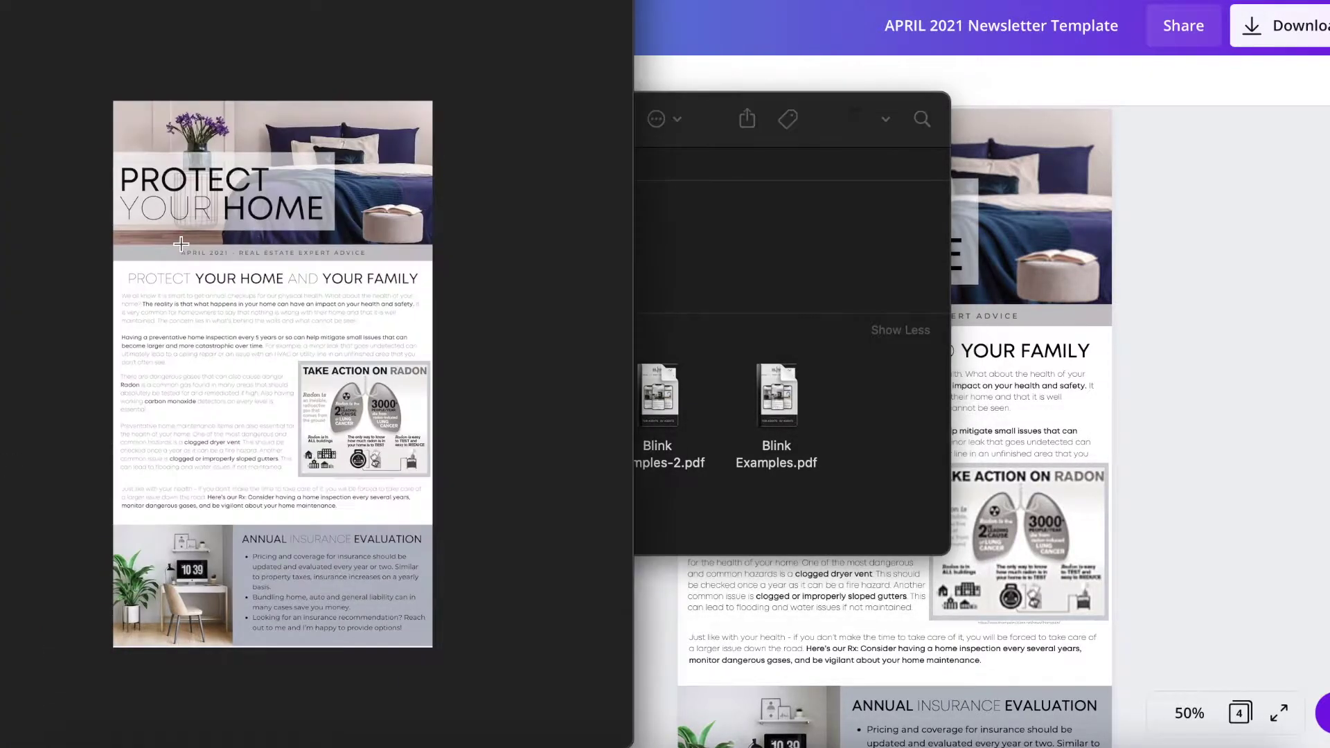
pyautogui.click(705, 230)
pyautogui.doubleClick(302, 229)
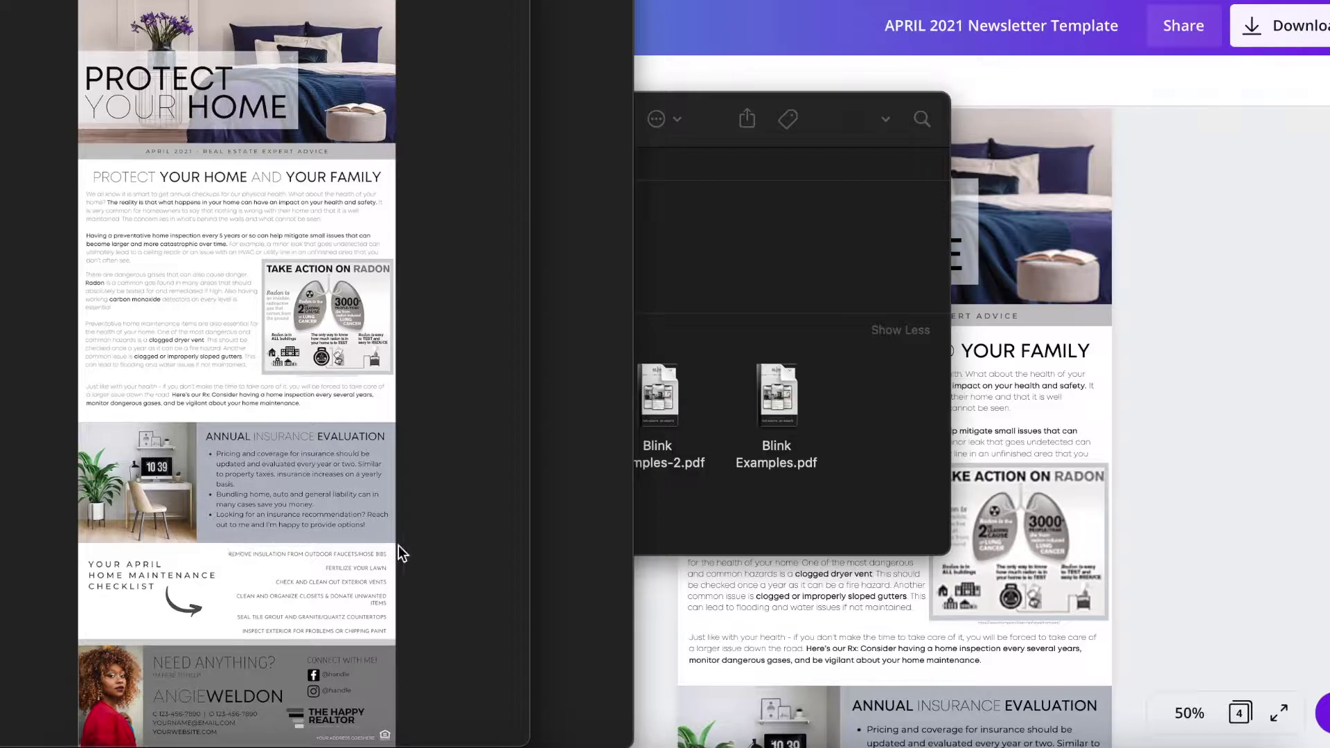
pyautogui.moveTo(403, 547); pyautogui.dragTo(64, 745)
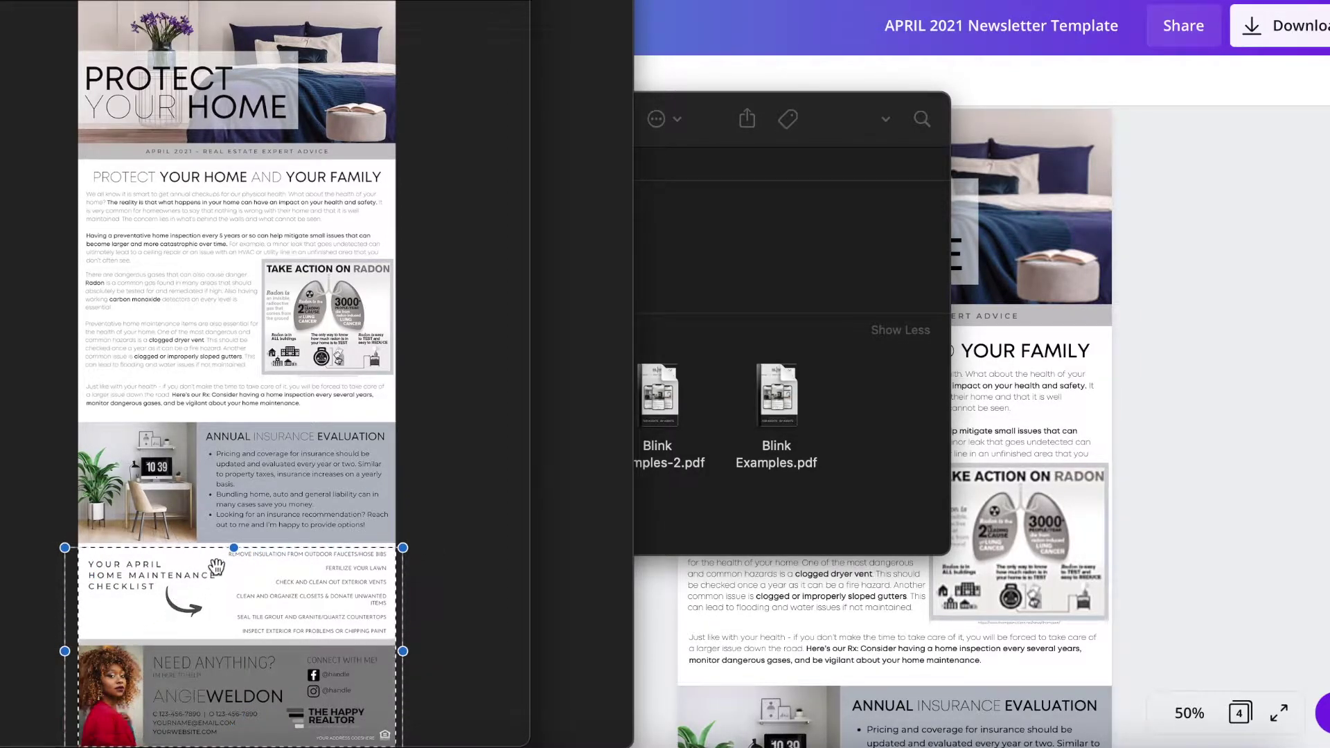
pyautogui.moveTo(232, 547); pyautogui.dragTo(233, 544)
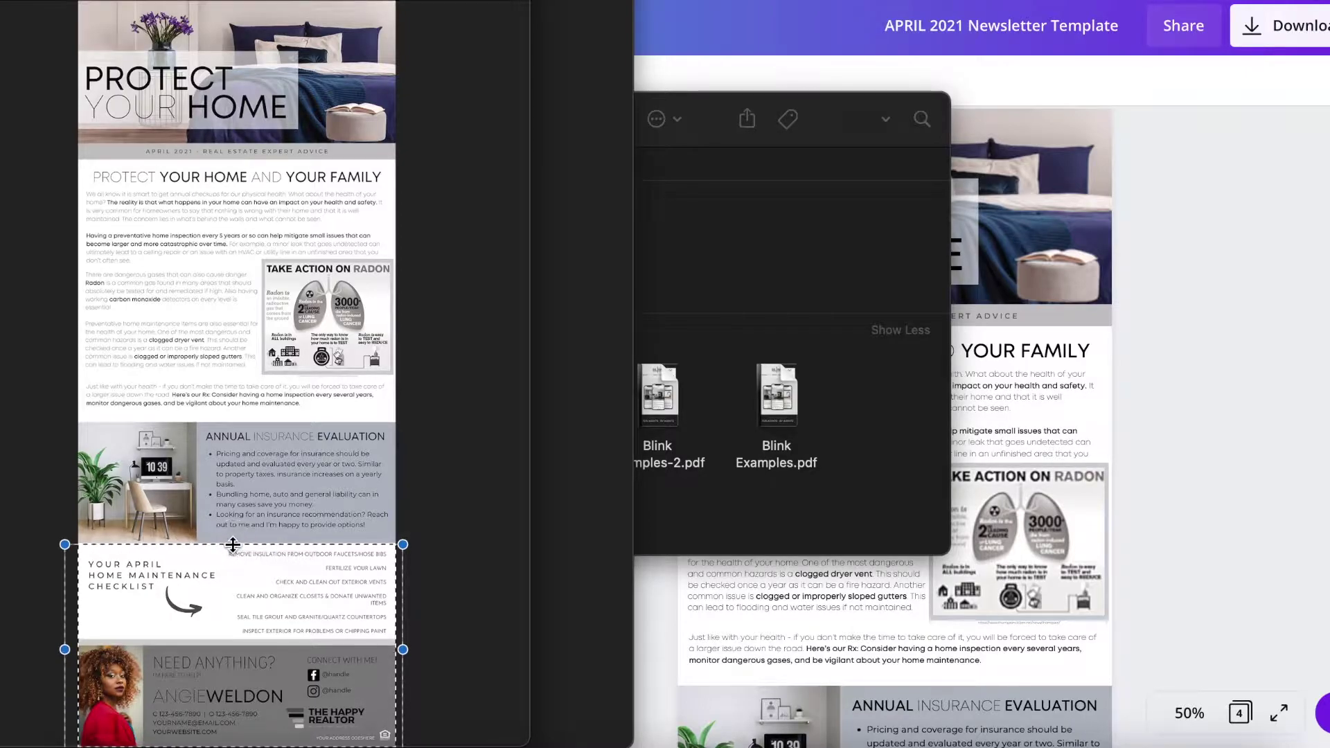
pyautogui.click(236, 0)
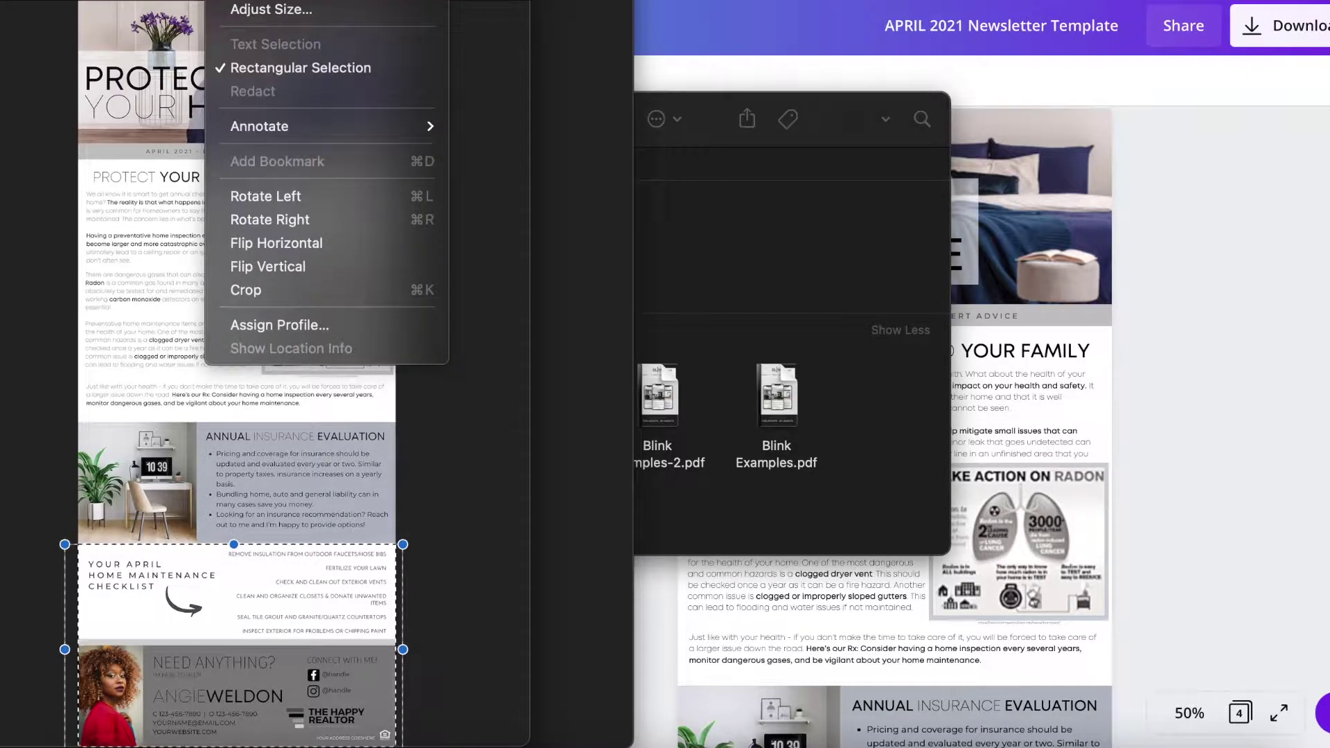
pyautogui.click(274, 296)
# Switch to the Chrome window showing the Mailchimp dashboard
pyautogui.click(754, 265)
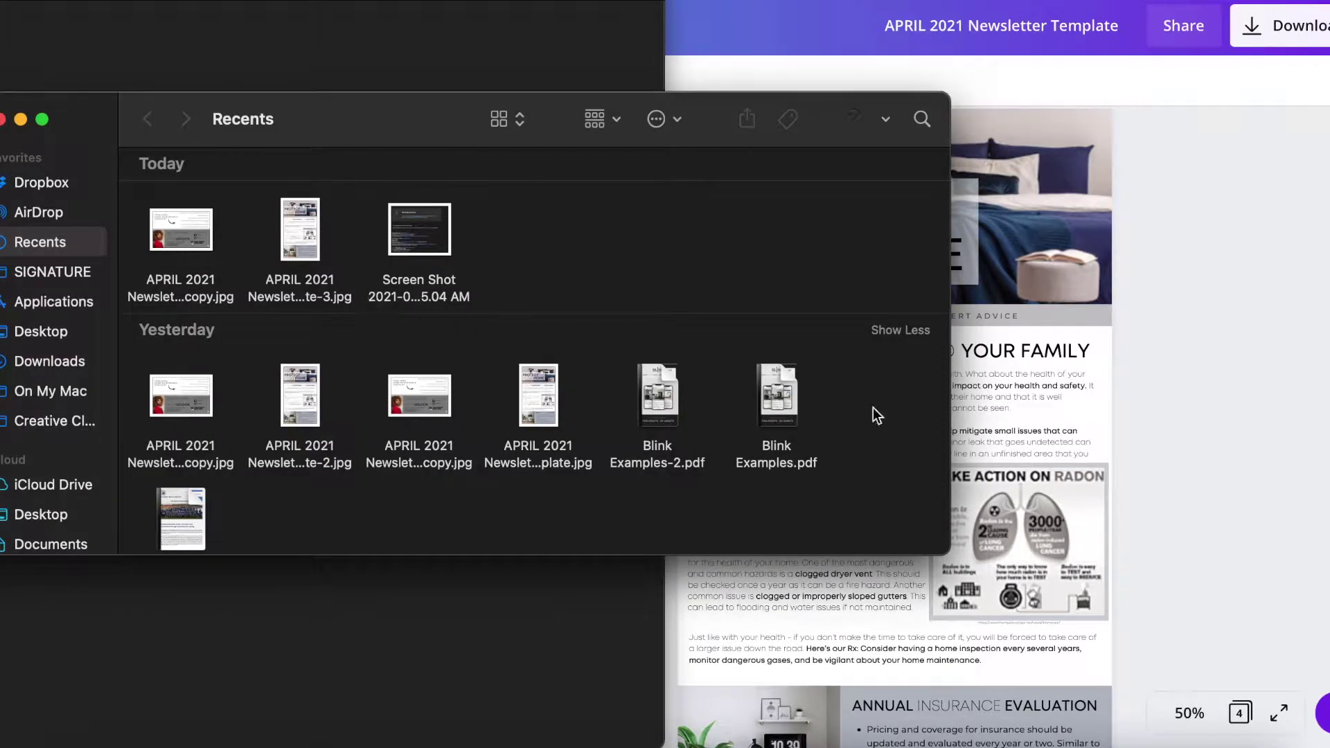
pyautogui.click(1226, 430)
pyautogui.click(893, 742)
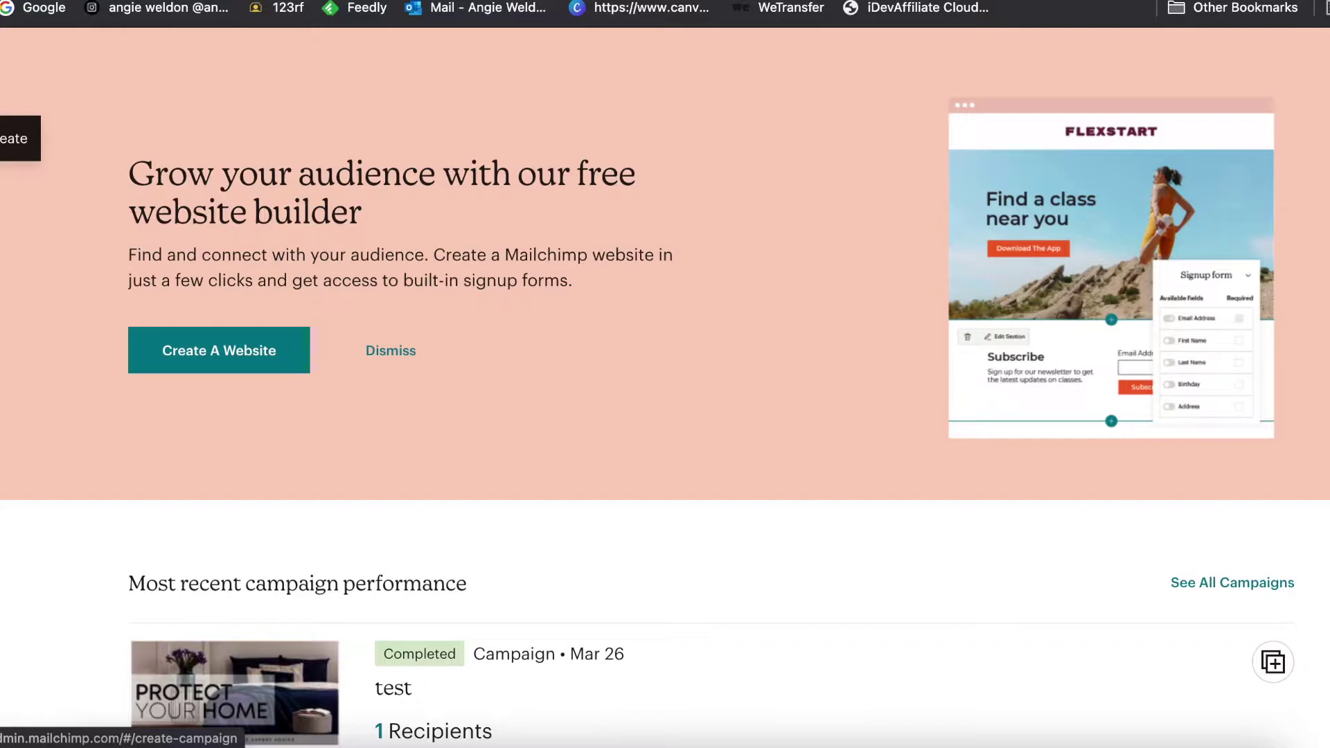
# Create a Regular email campaign with the campaign name 'Text'
pyautogui.click(21, 139)
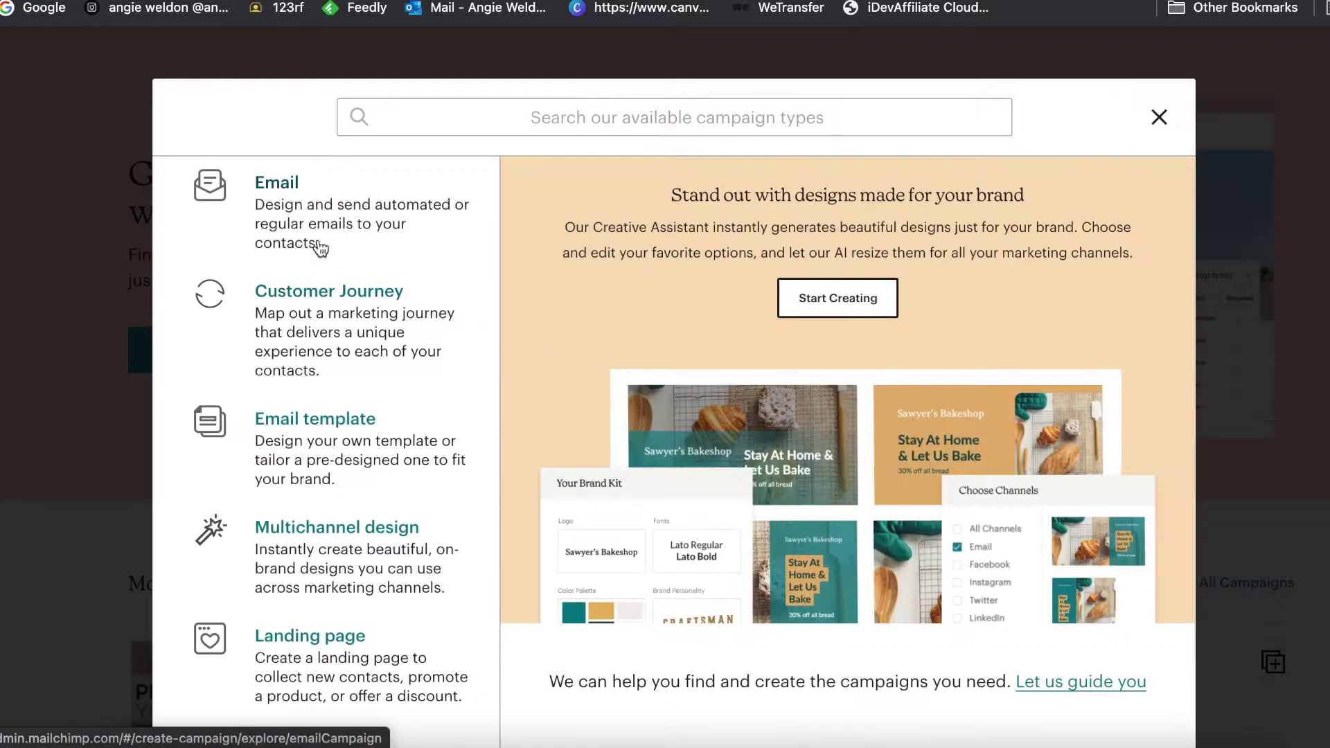
pyautogui.click(271, 196)
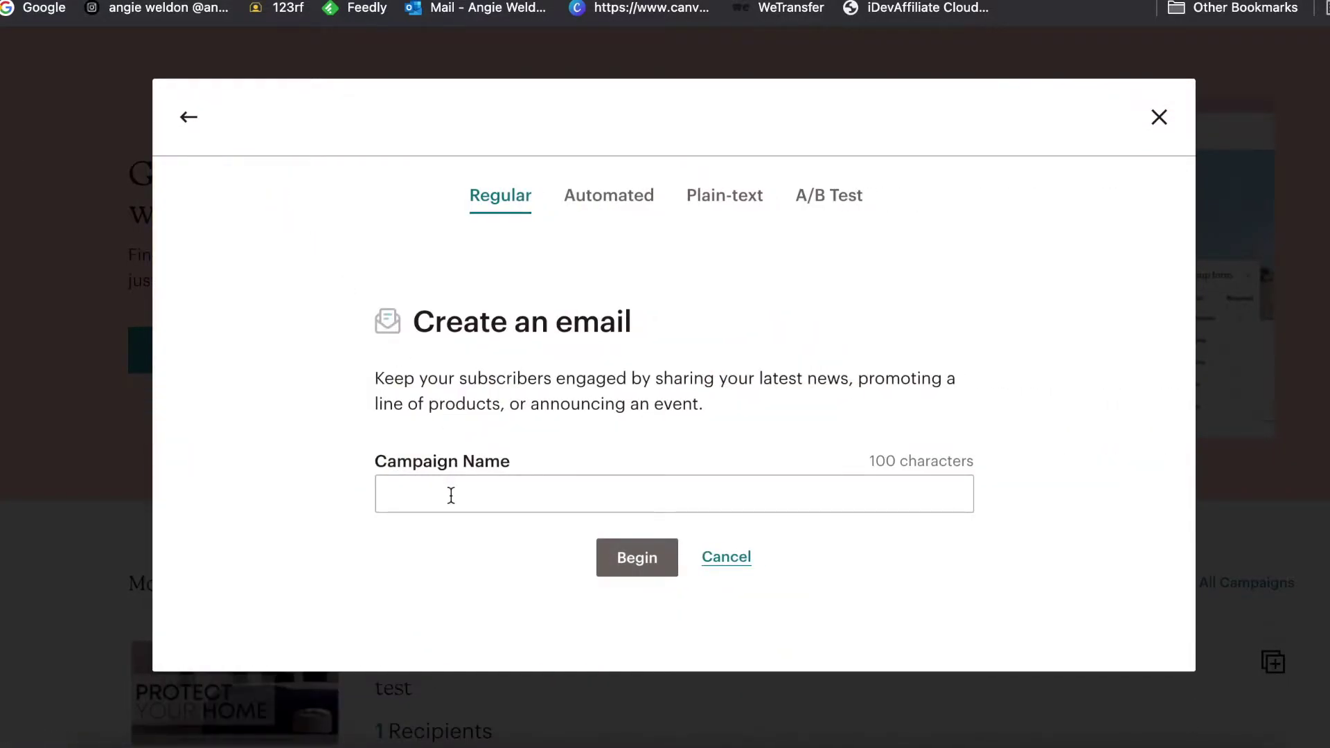
pyautogui.click(449, 494)
pyautogui.write('Tex')
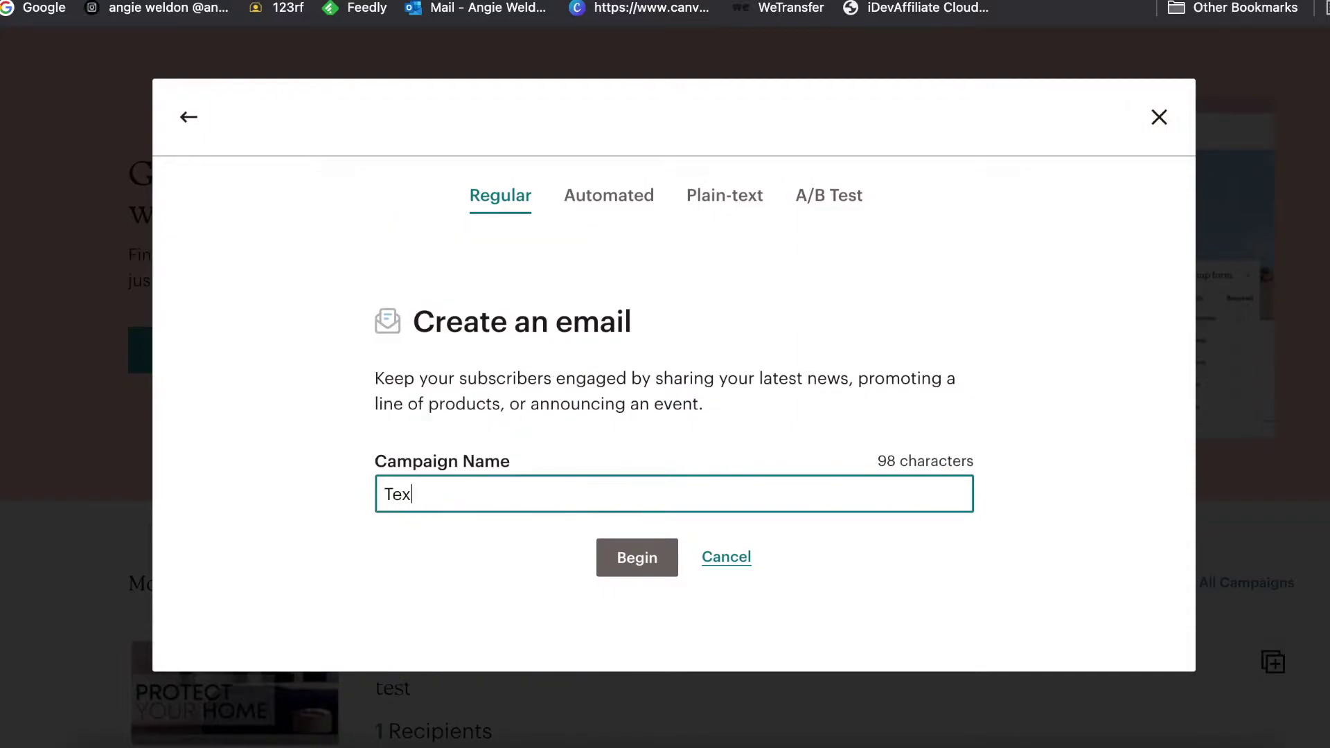
pyautogui.write('t')
pyautogui.click(637, 557)
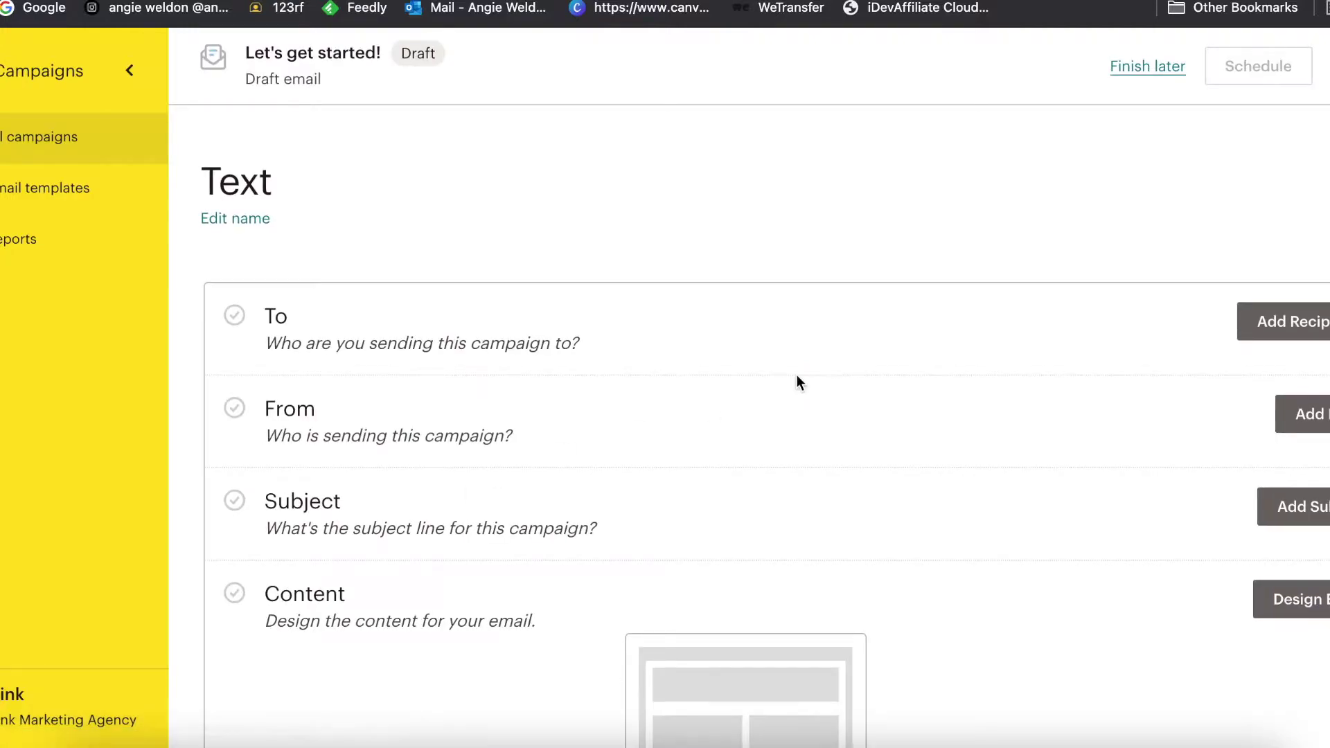
# Send the campaign to the Test audience and save the Blink Marketing Agency sender
pyautogui.click(1295, 321)
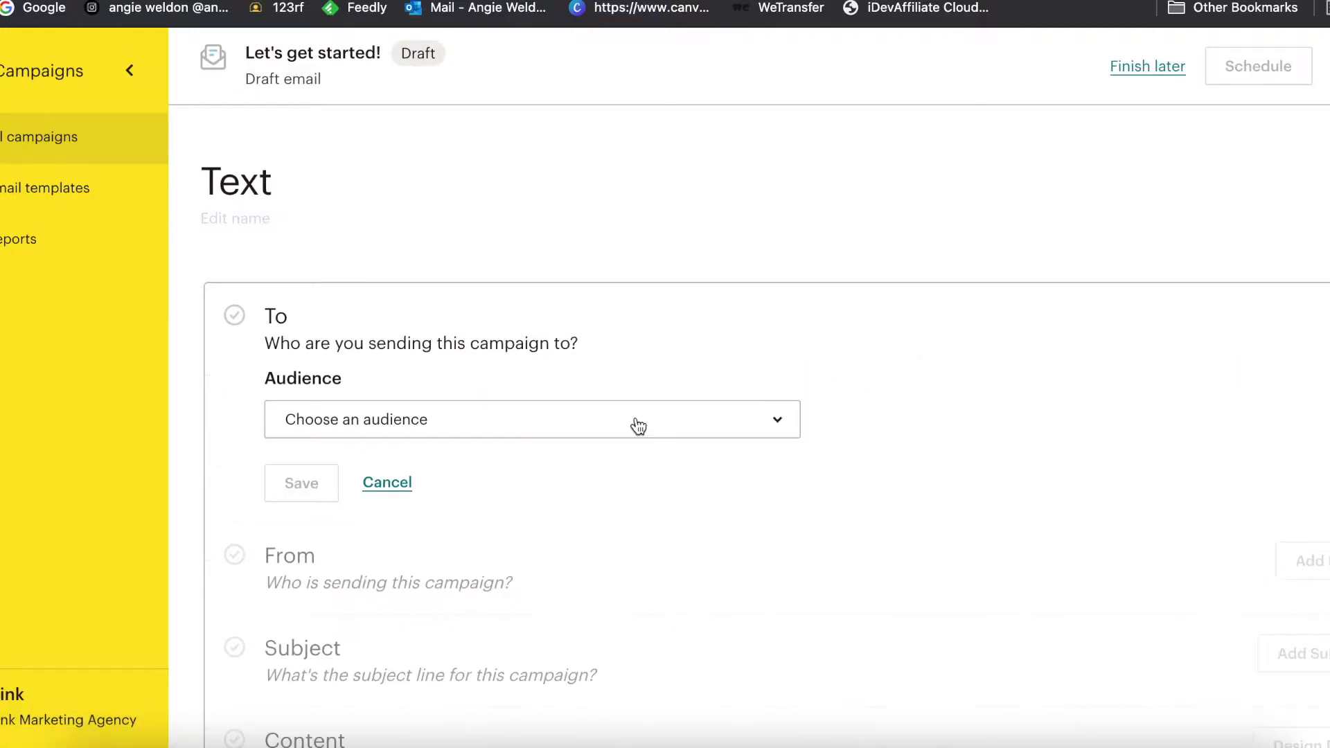
pyautogui.click(518, 428)
pyautogui.click(408, 523)
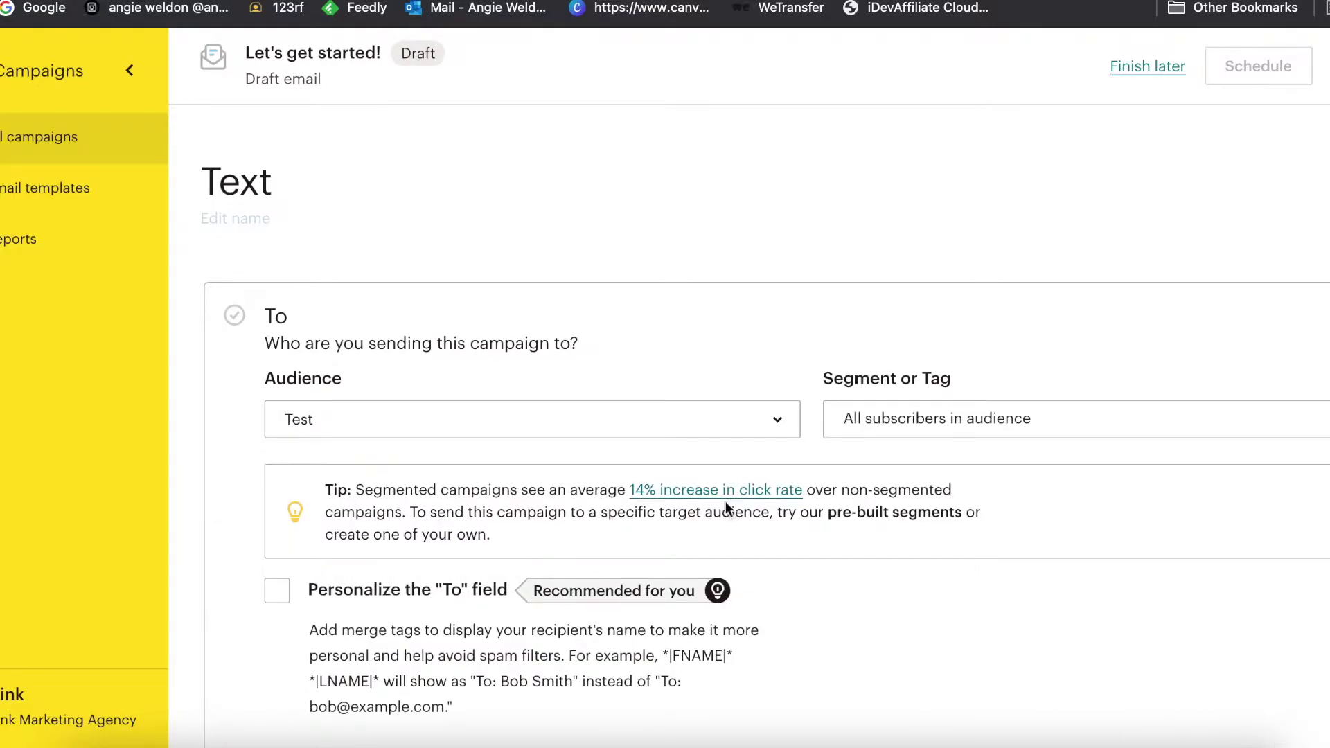
pyautogui.scroll(-5, 667, 561)
pyautogui.click(300, 487)
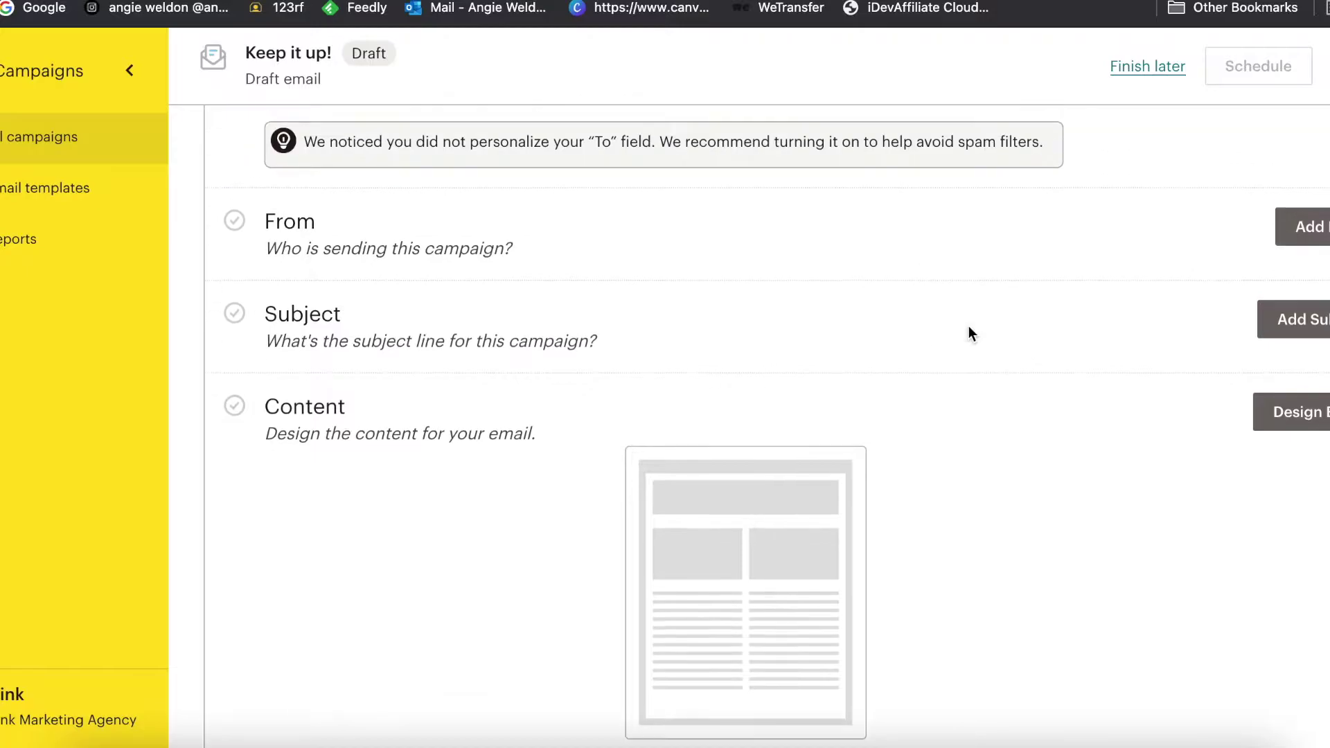
pyautogui.click(1324, 250)
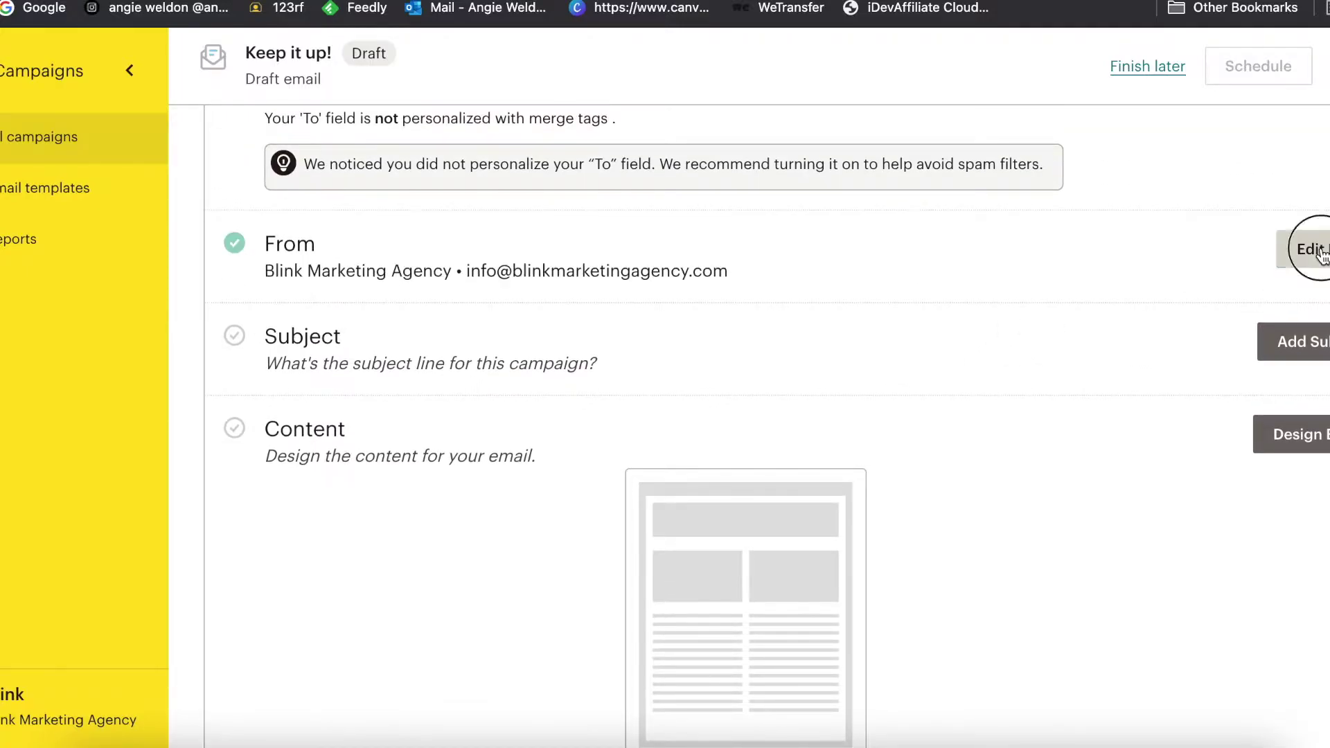
pyautogui.click(306, 482)
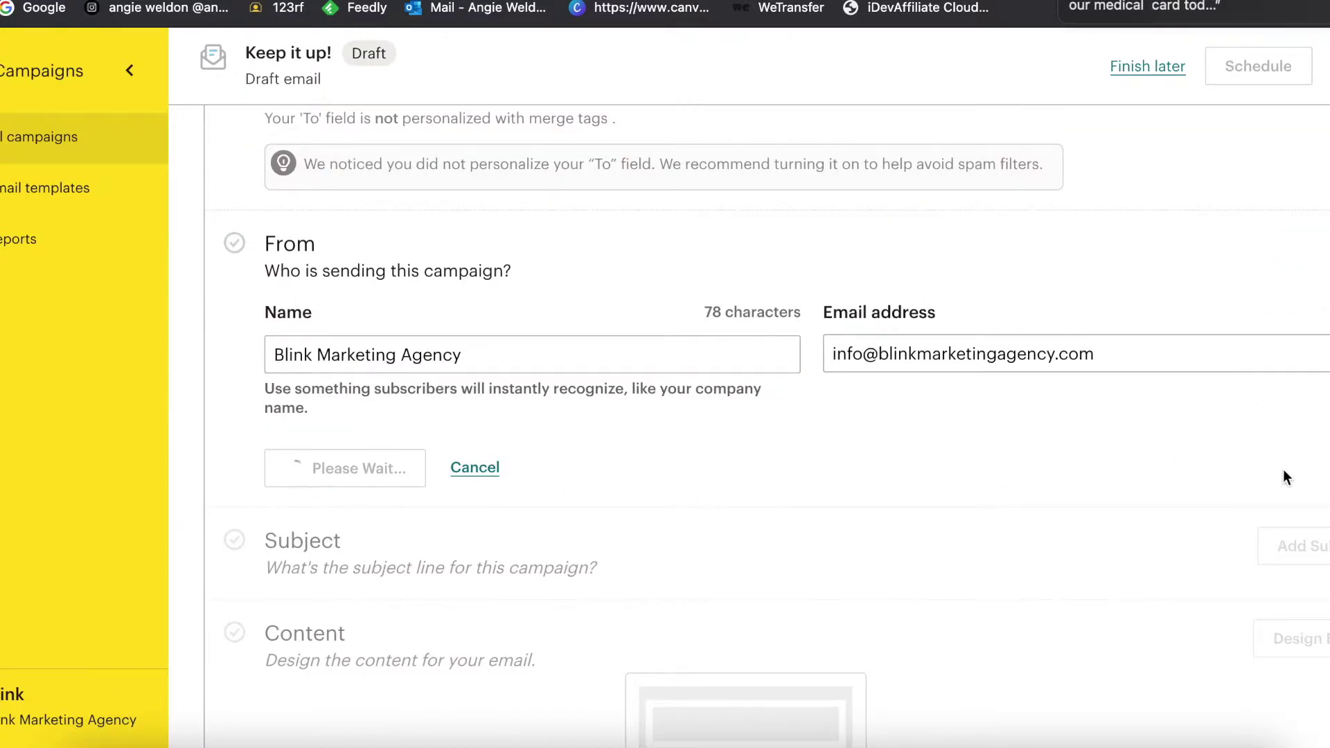
# Set subject 'April is a huge month in real estate!' with heart-eyes emojis and the home-protection tips preview text
pyautogui.click(1259, 342)
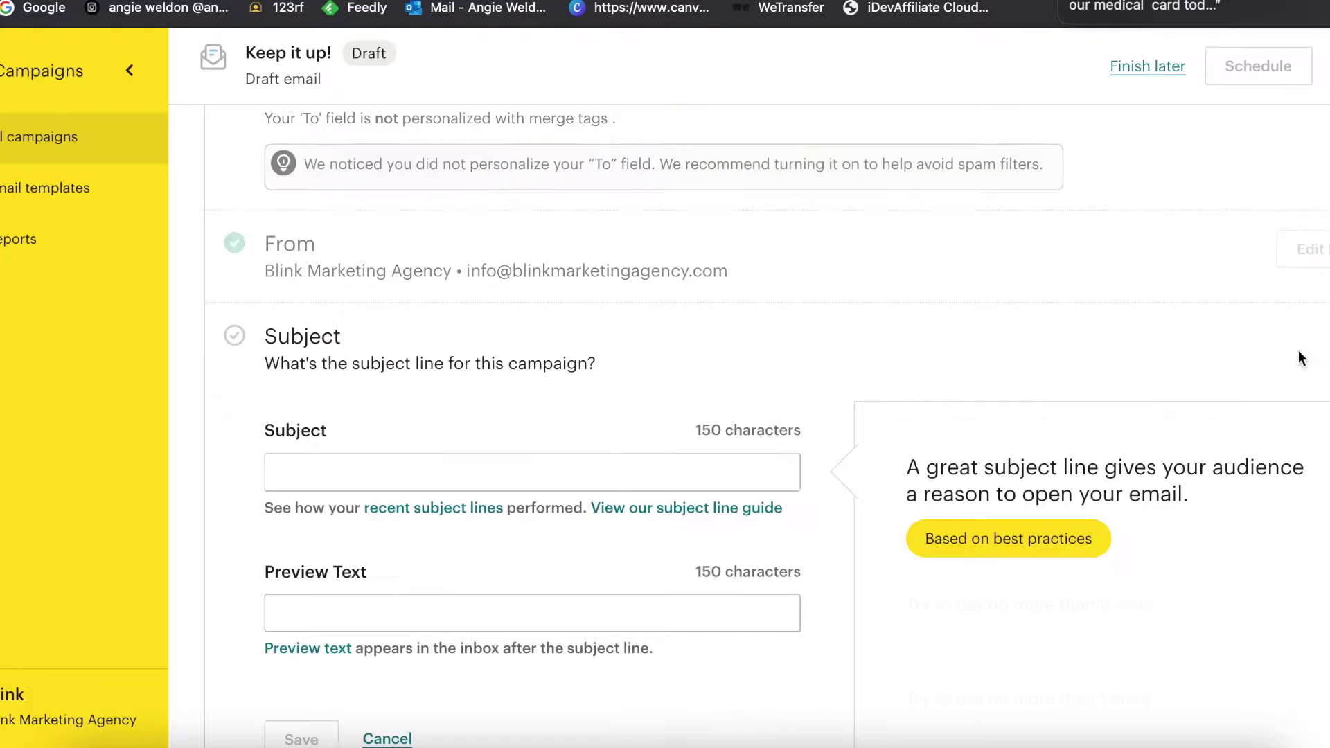
pyautogui.click(346, 465)
pyautogui.write('April is a huge month in real estate!')
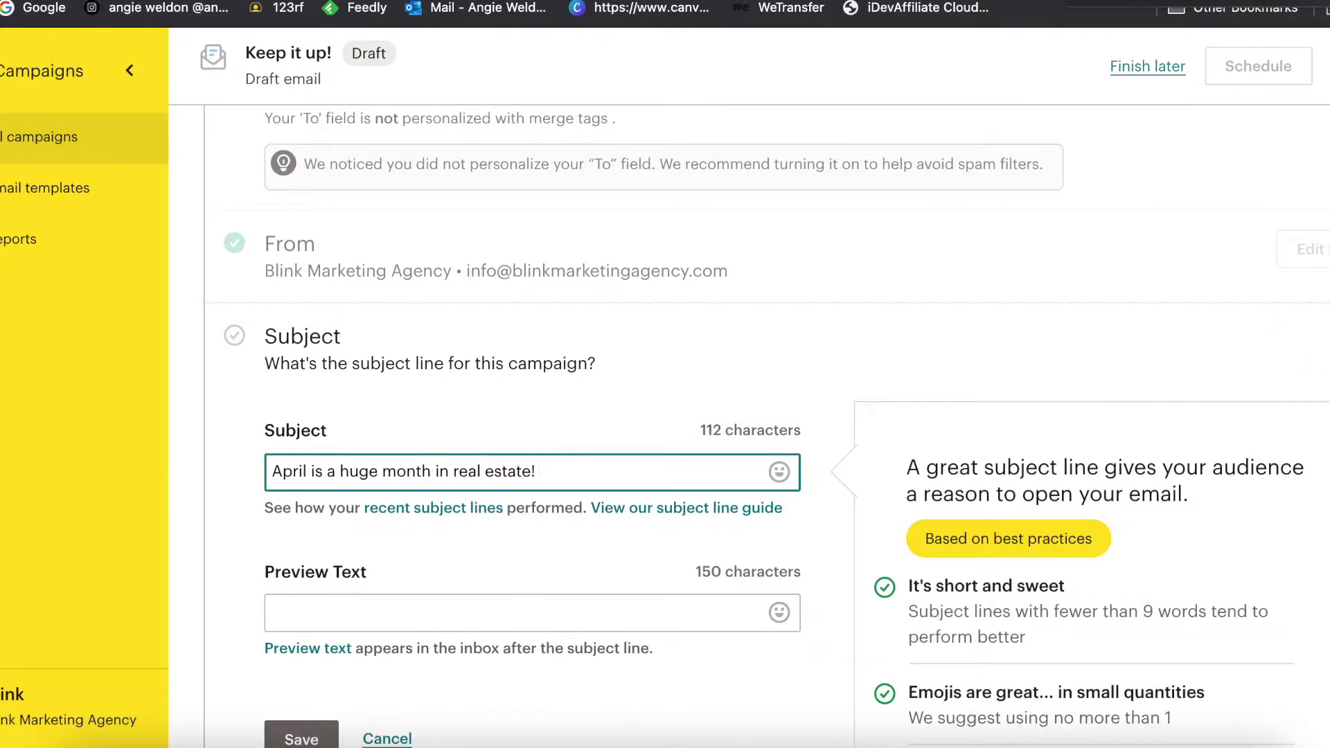
pyautogui.click(779, 471)
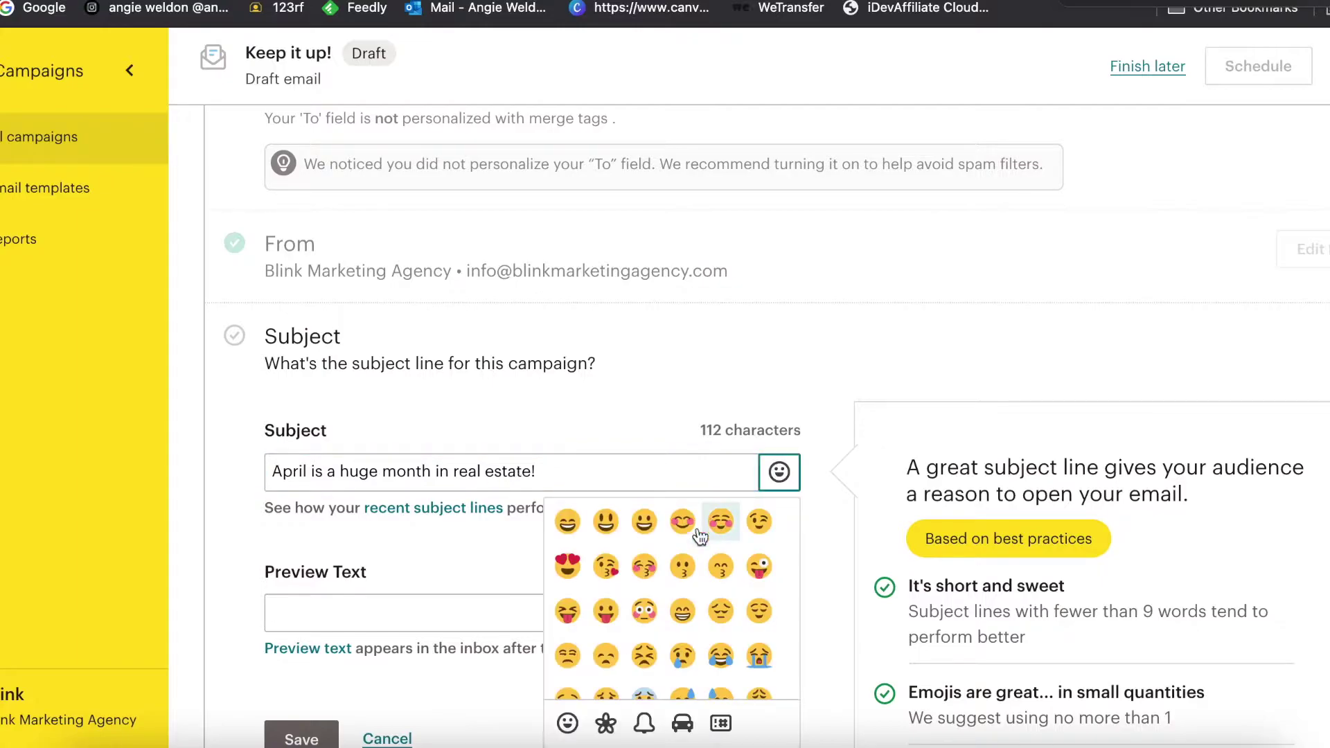
pyautogui.click(568, 566)
pyautogui.click(567, 566)
pyautogui.click(421, 609)
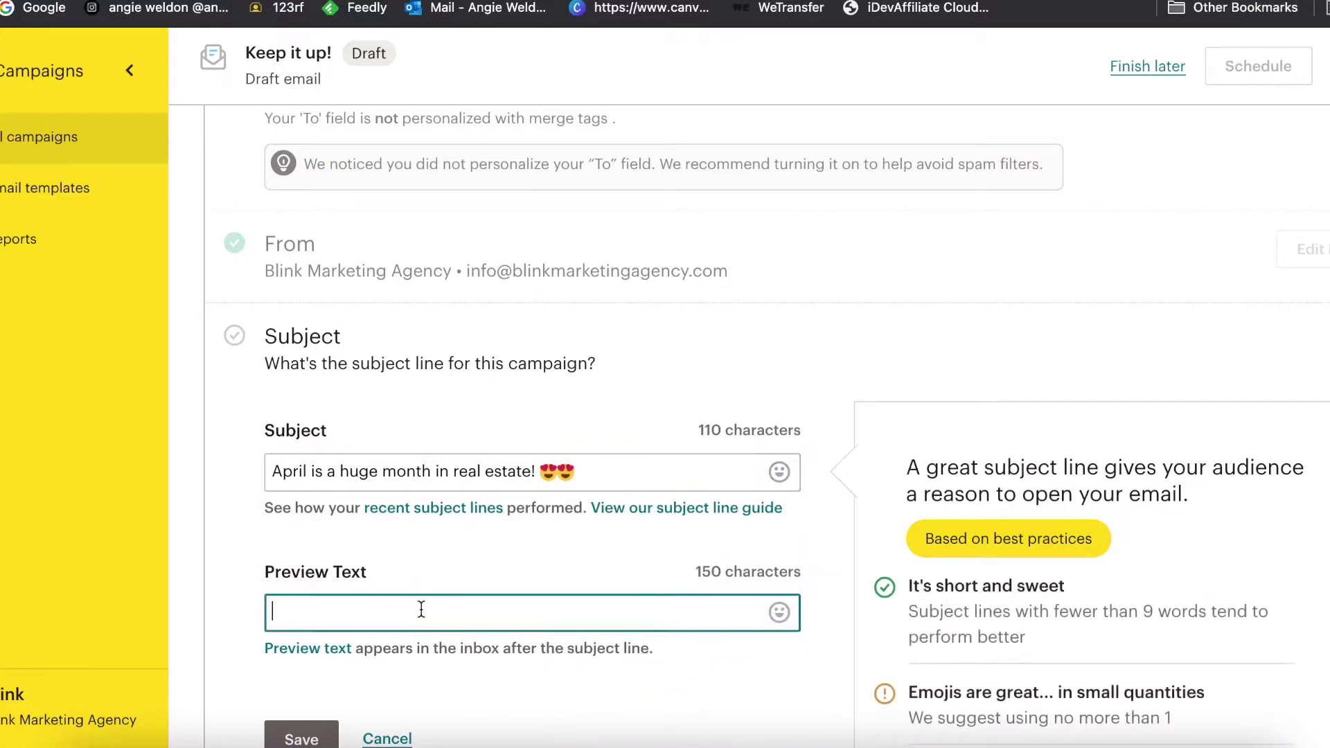
pyautogui.write('Check out my ')
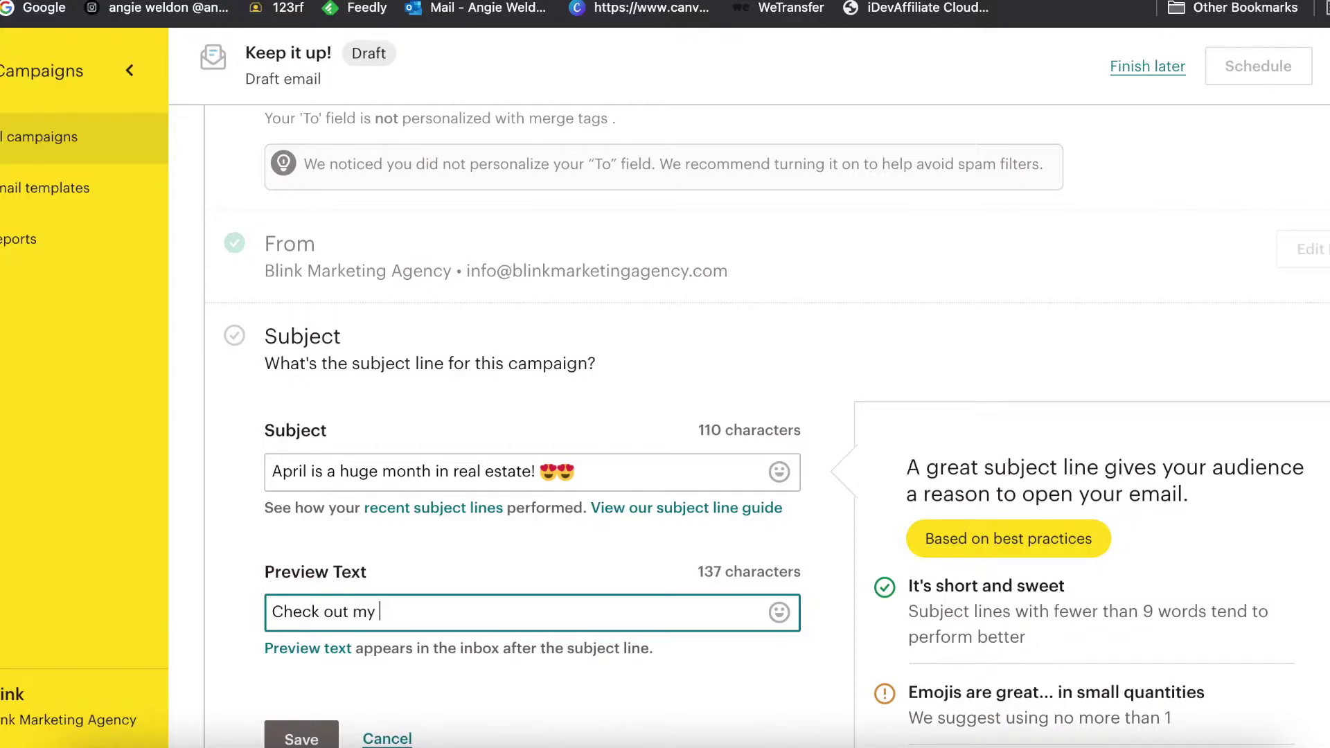
pyautogui.write('best tips to protect your home and family!')
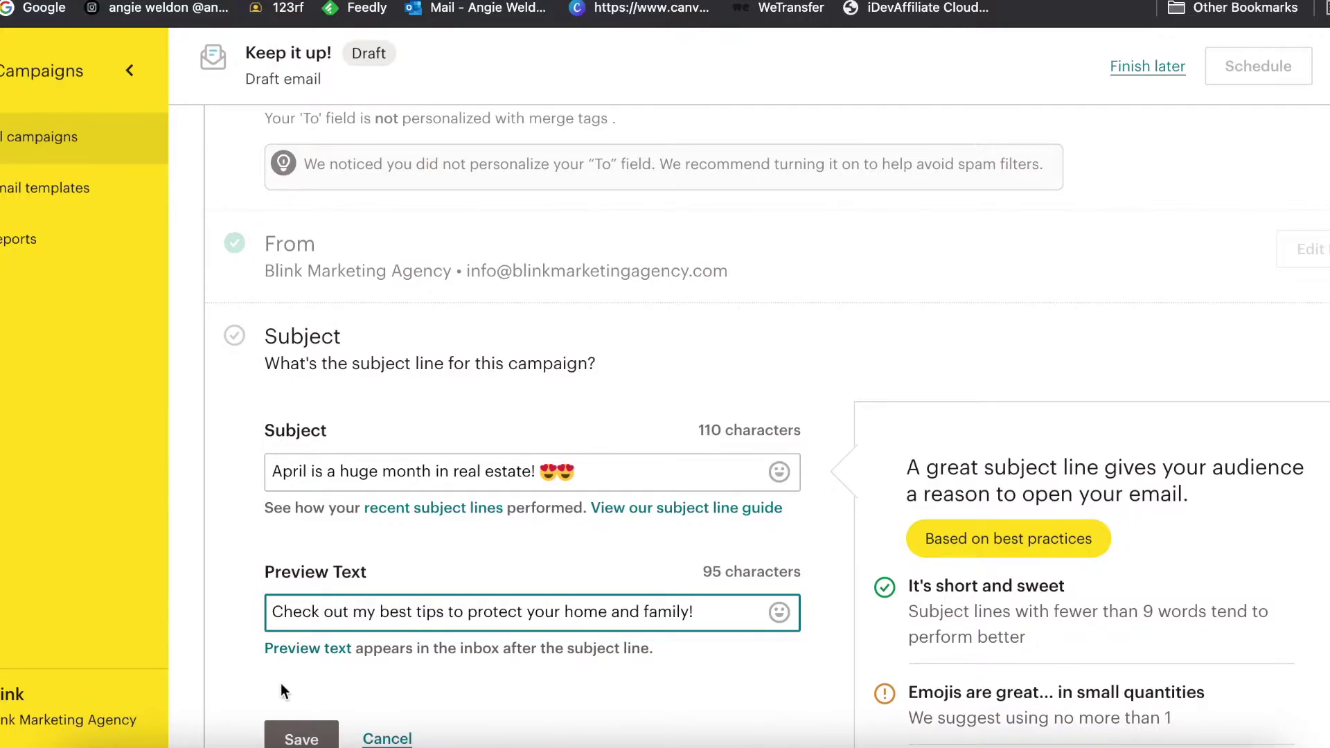
pyautogui.click(302, 738)
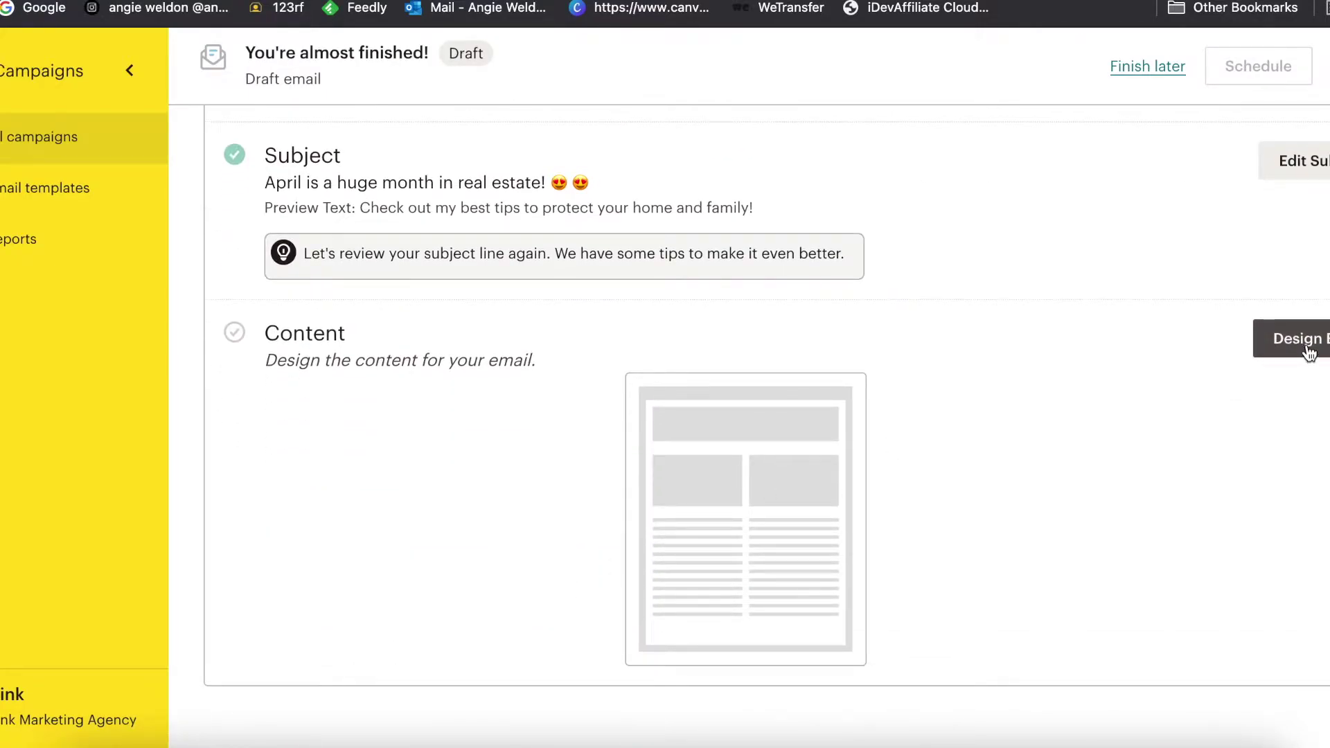
pyautogui.click(1308, 350)
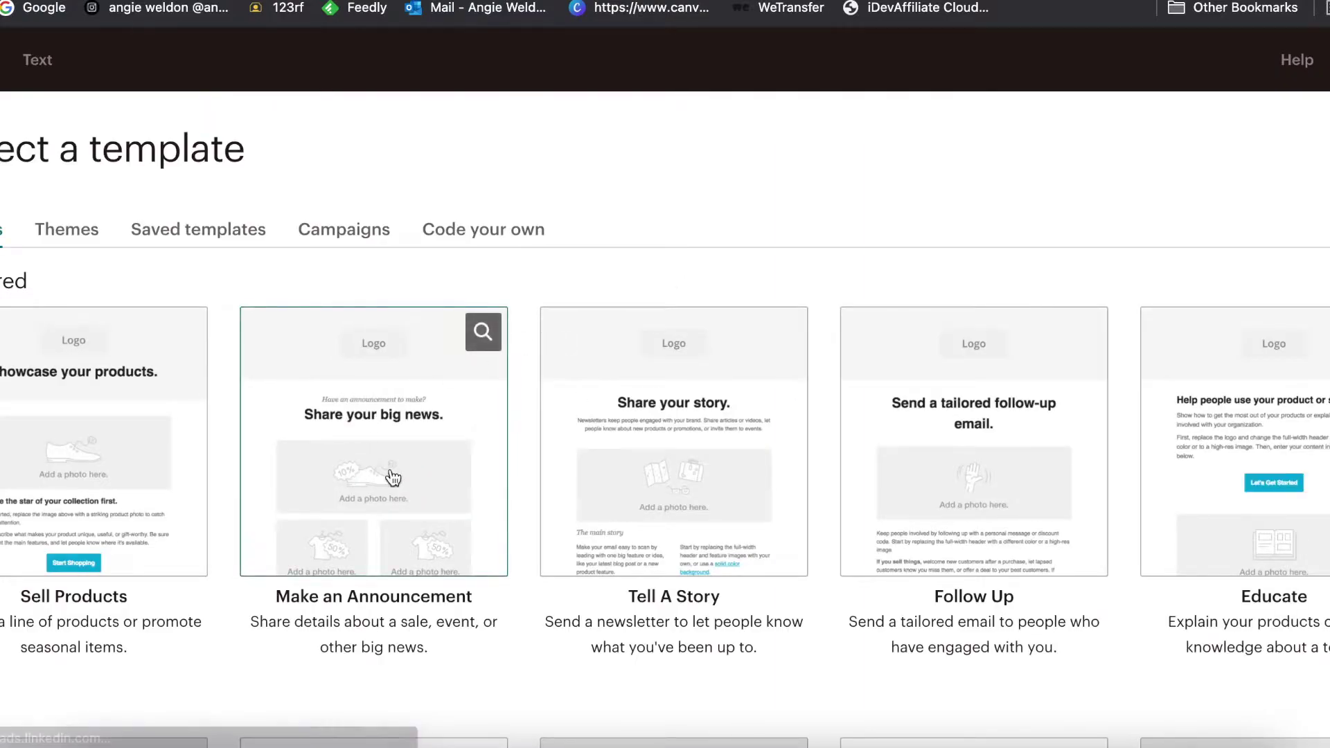
# Choose the Simple Text layout for the Text campaign's email content
pyautogui.scroll(-7, 393, 477)
pyautogui.scroll(7, 393, 476)
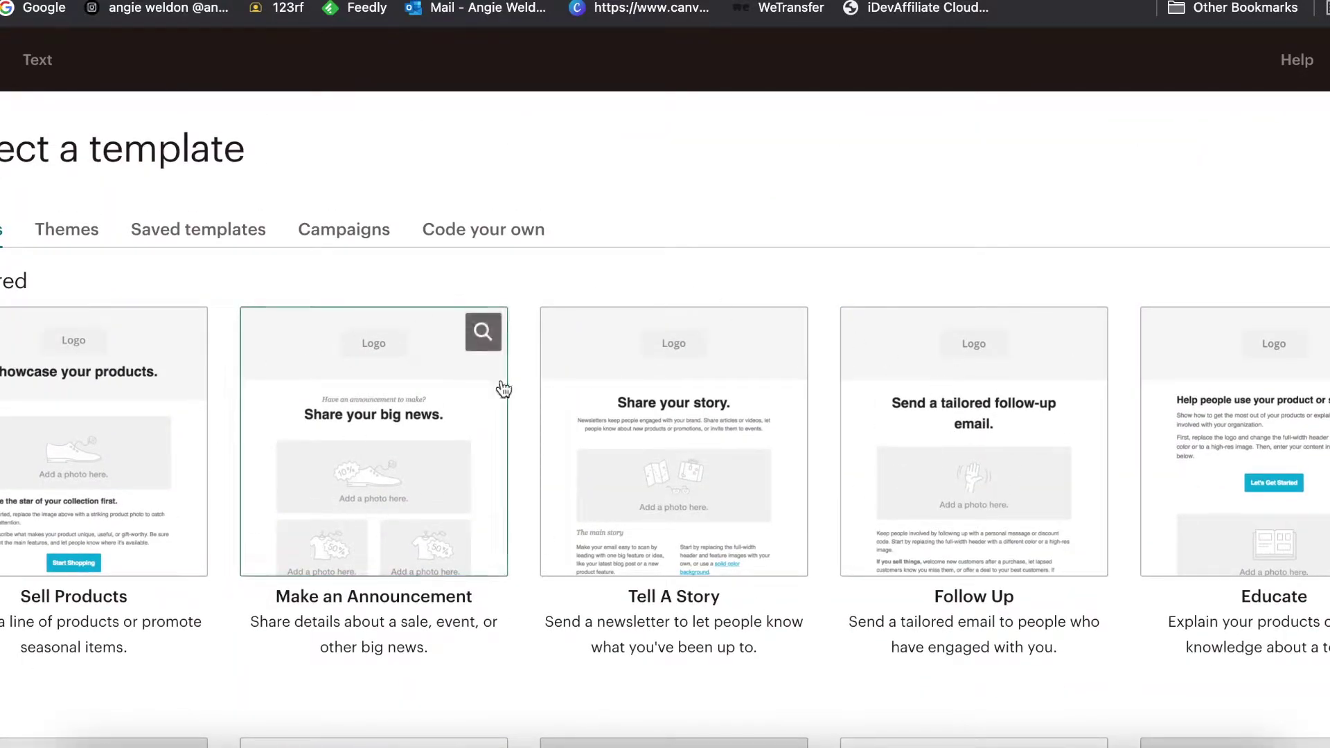
pyautogui.scroll(-8, 712, 549)
pyautogui.click(1023, 607)
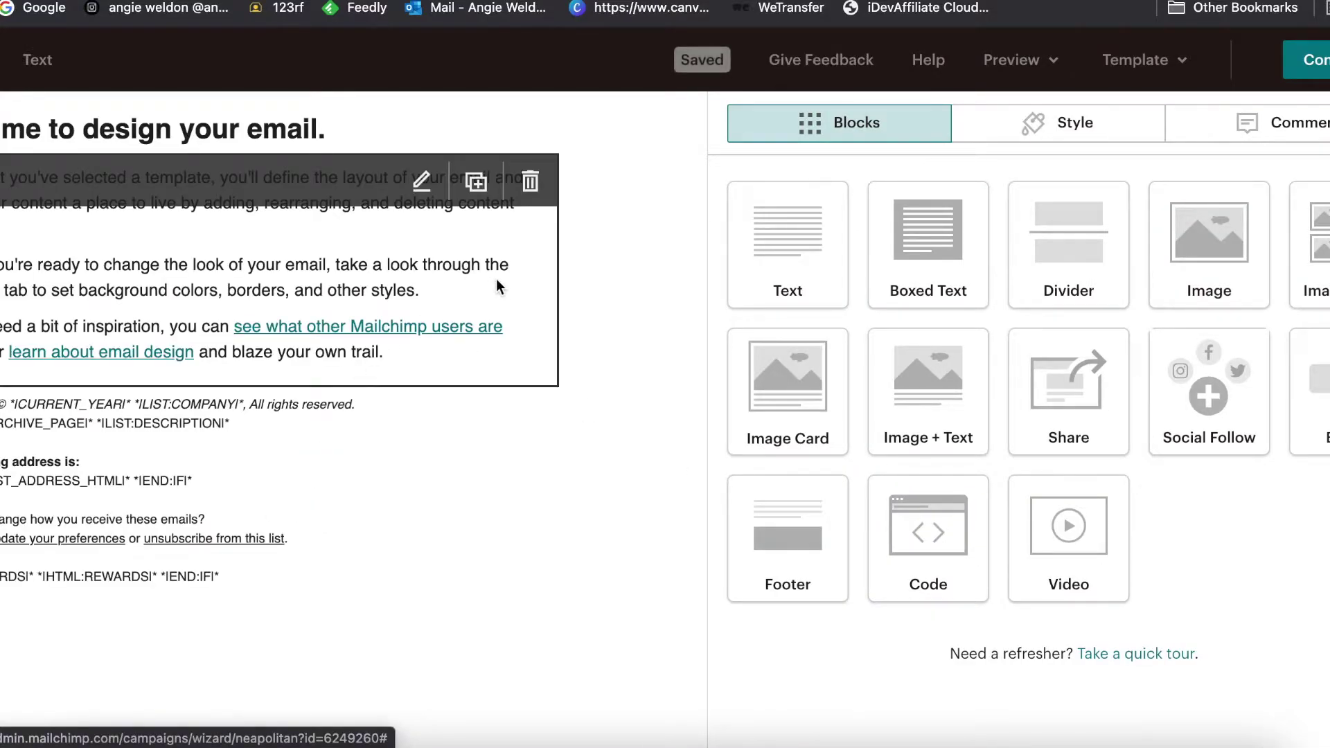
# Delete the heading block and replace the footer copyright text with BlinkMarketingAgency.com
pyautogui.click(531, 129)
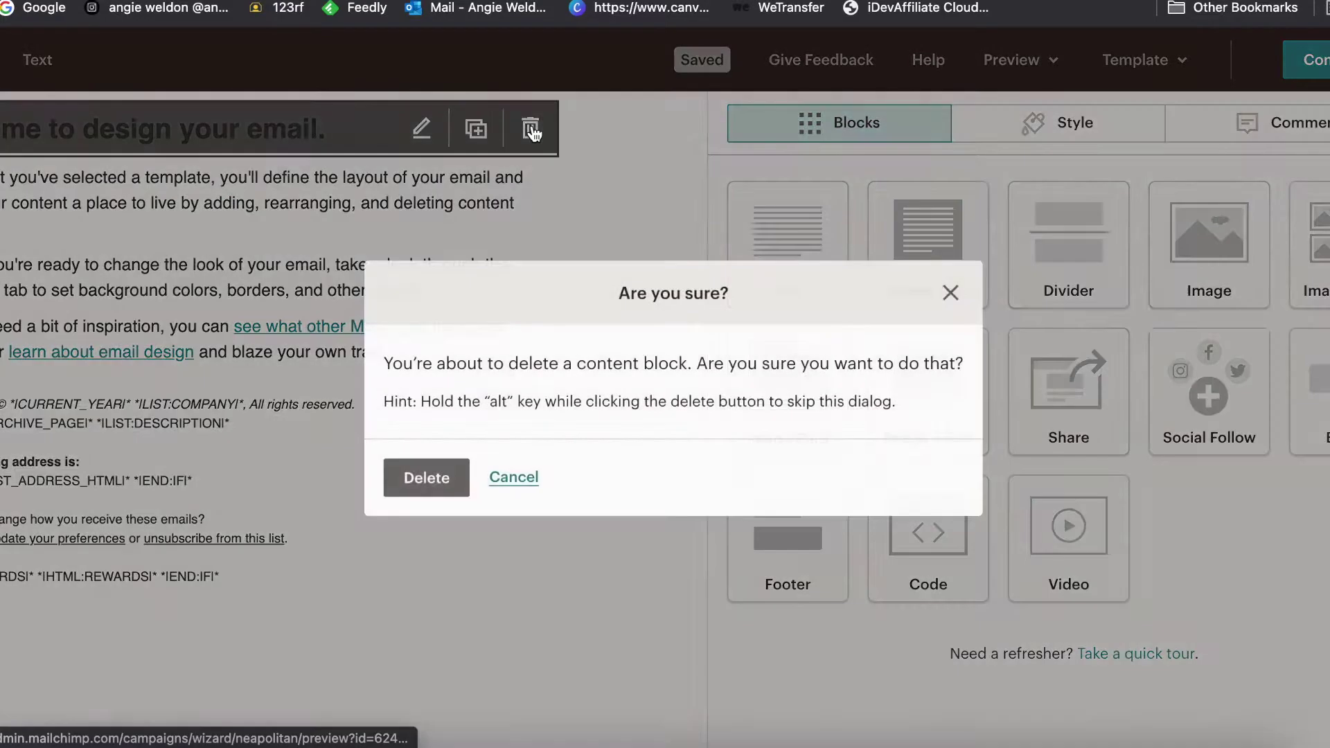
pyautogui.click(444, 489)
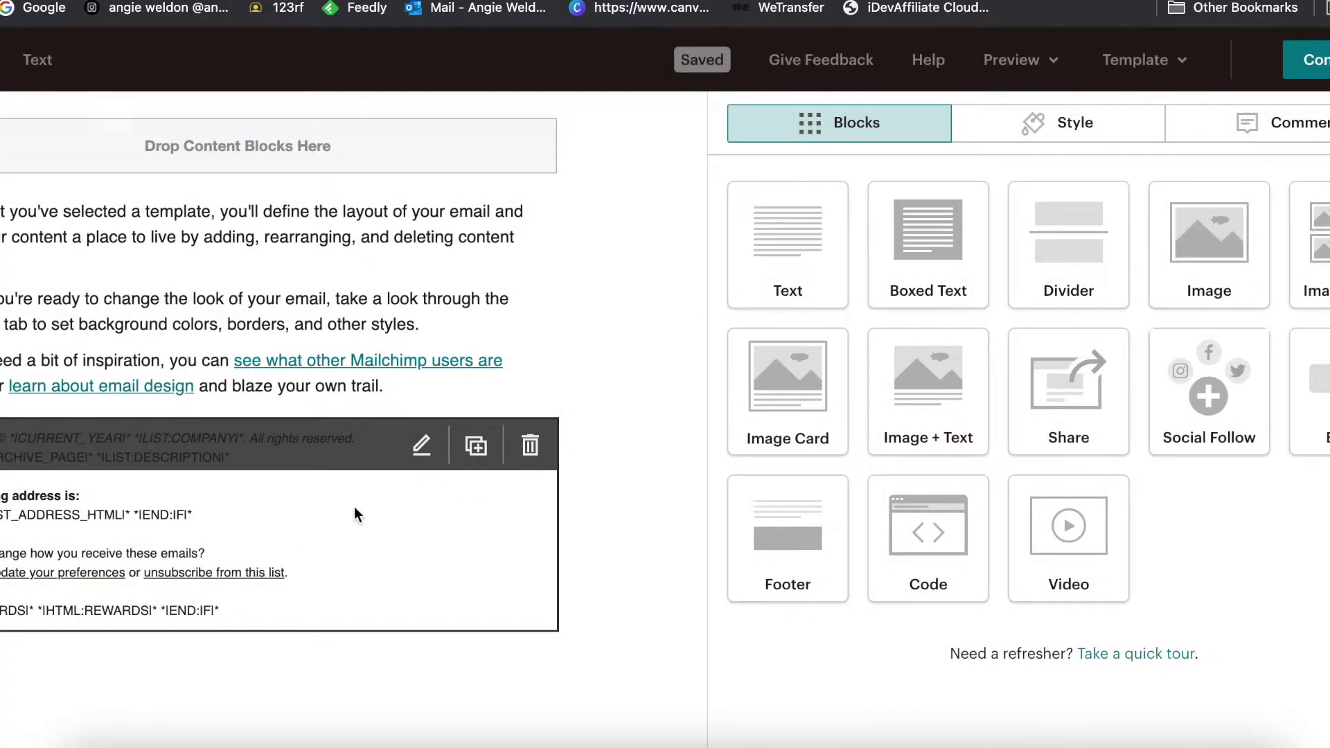
pyautogui.click(266, 487)
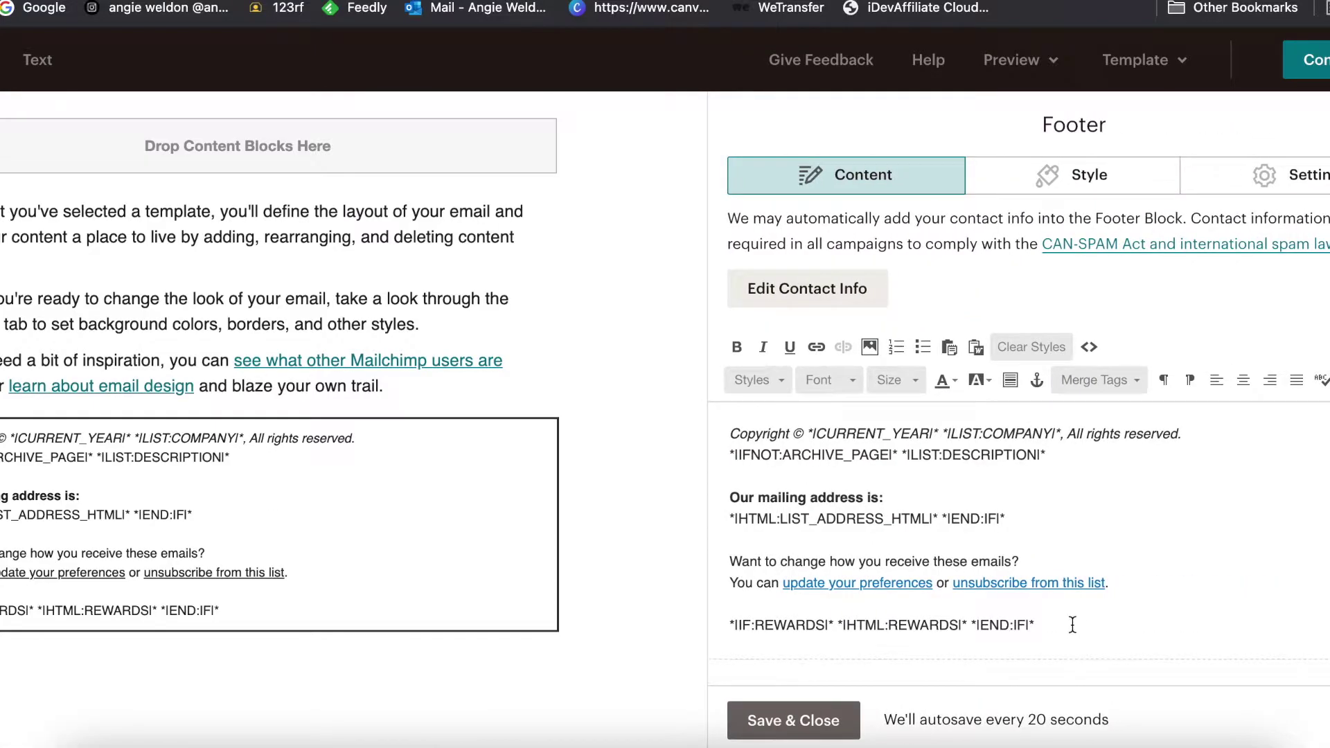
pyautogui.moveTo(1072, 624); pyautogui.dragTo(807, 430)
pyautogui.write('Blink')
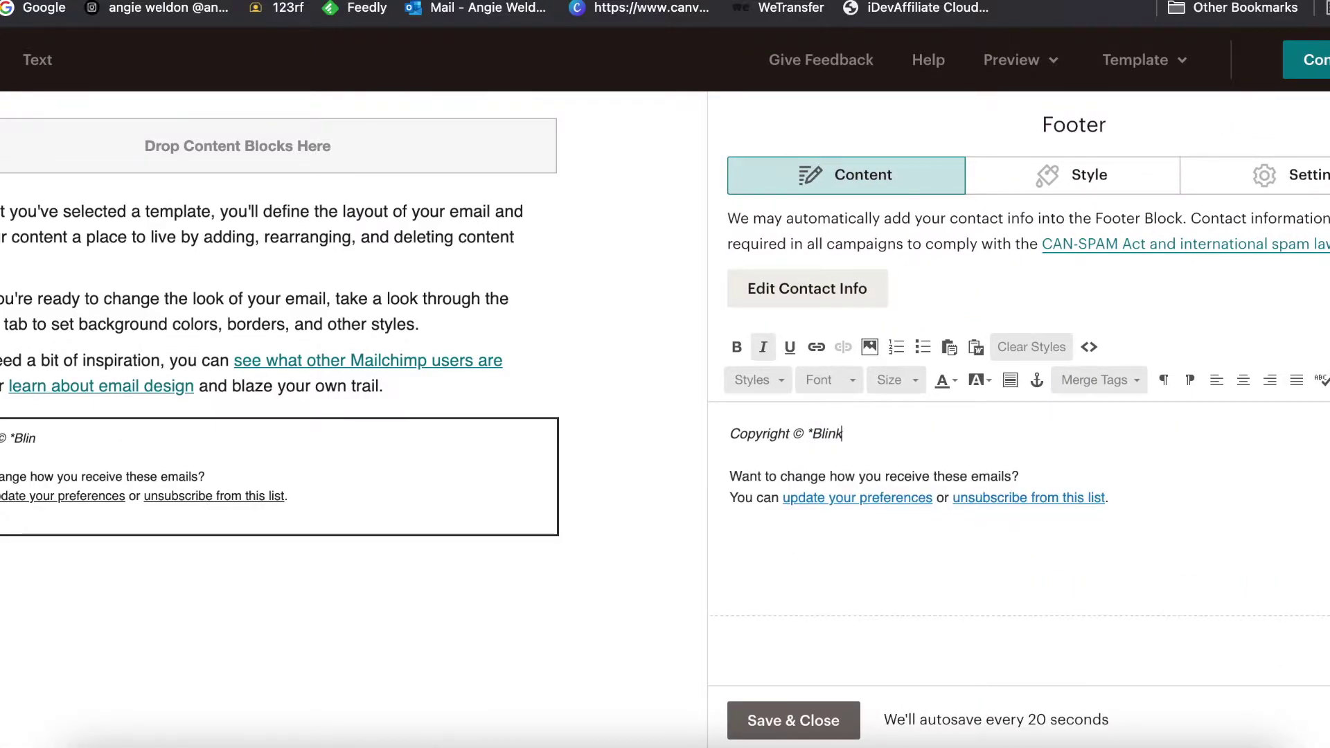
pyautogui.write('MarketingAgency.com')
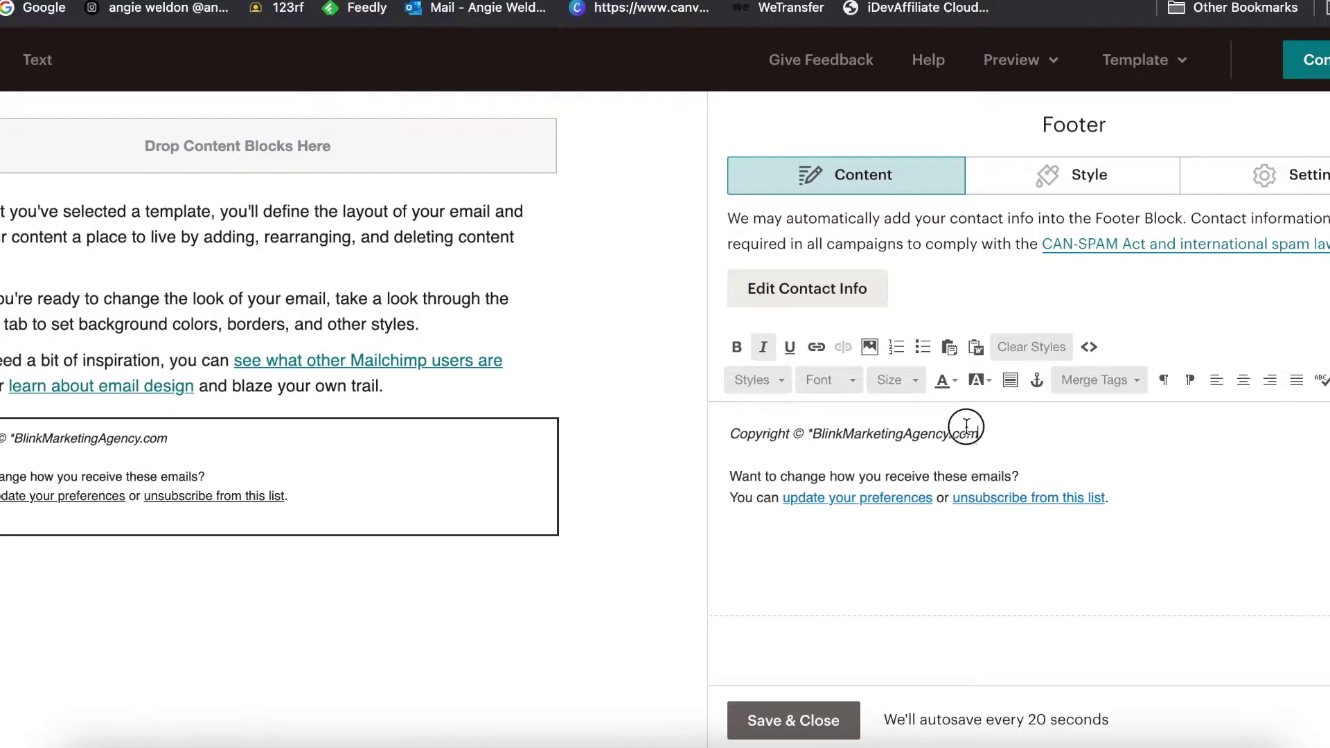
pyautogui.moveTo(970, 430); pyautogui.dragTo(814, 424)
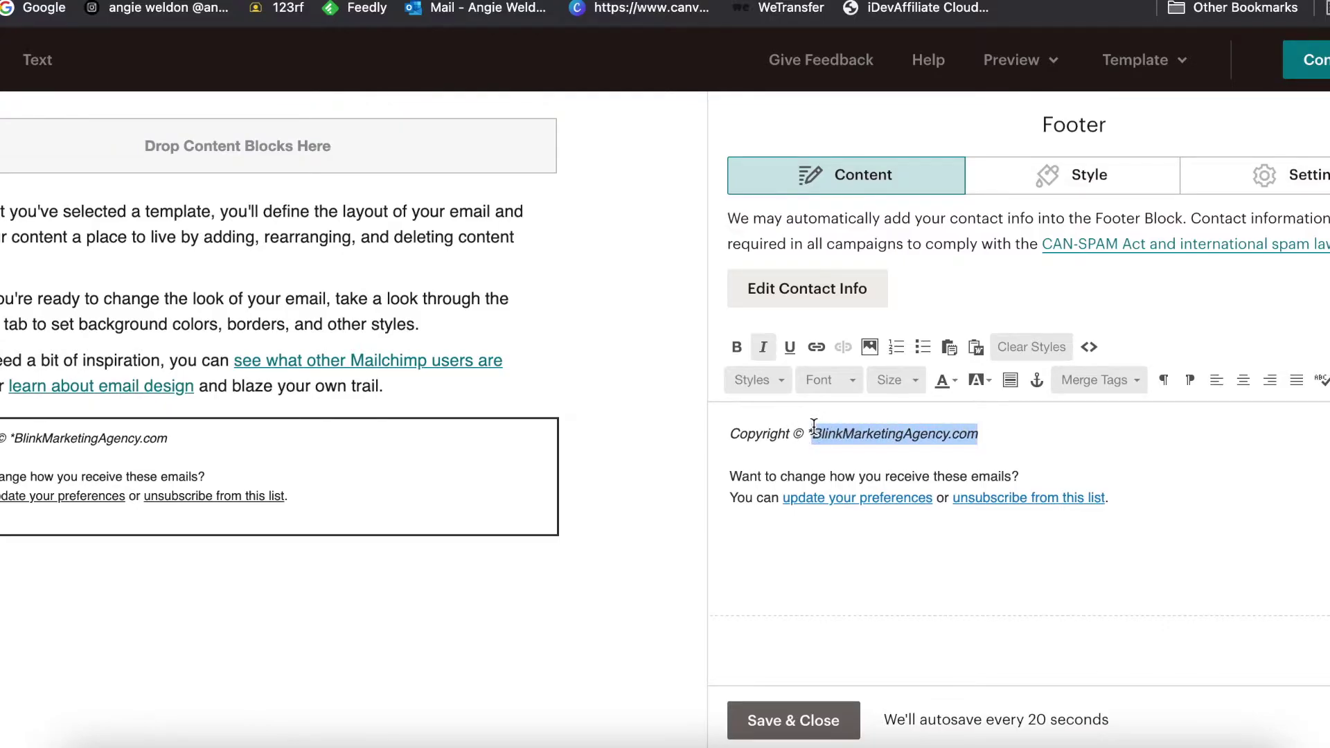
pyautogui.click(807, 350)
pyautogui.write('www.')
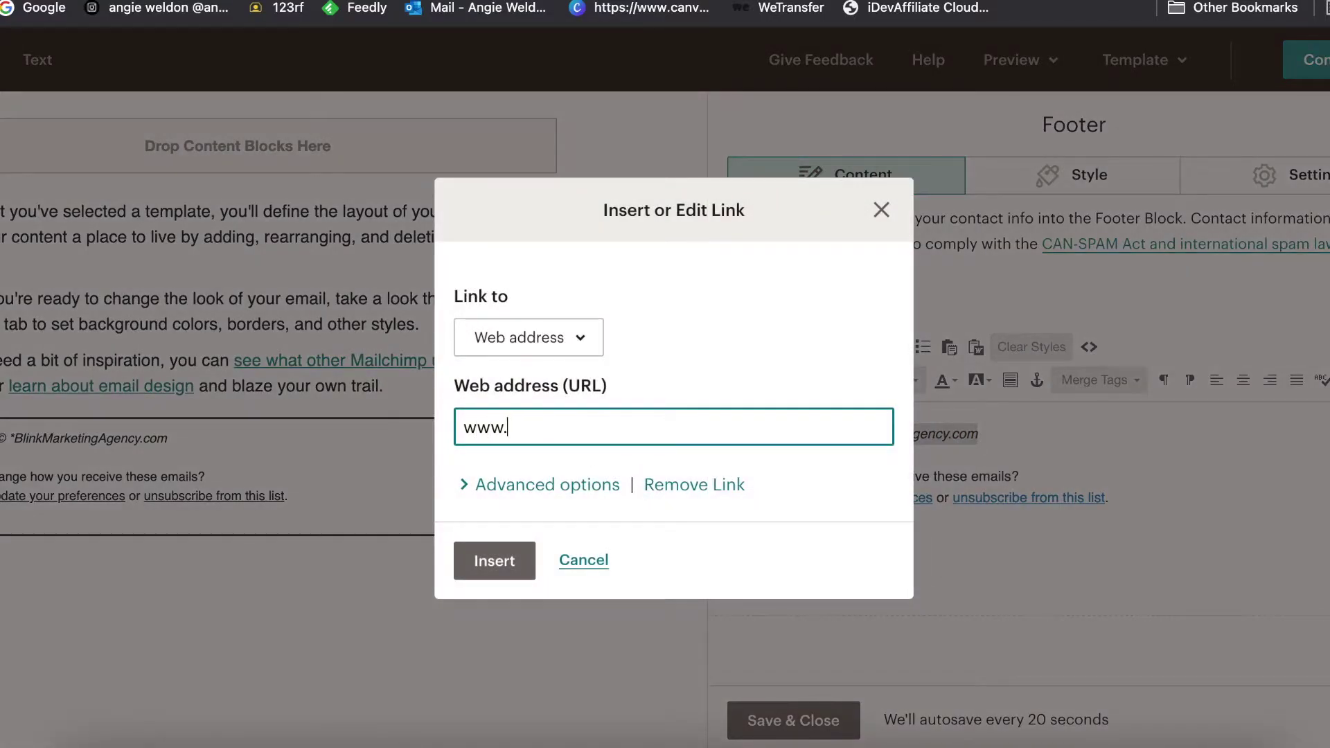
pyautogui.write('BlinkMarketingAgency.com')
pyautogui.click(501, 555)
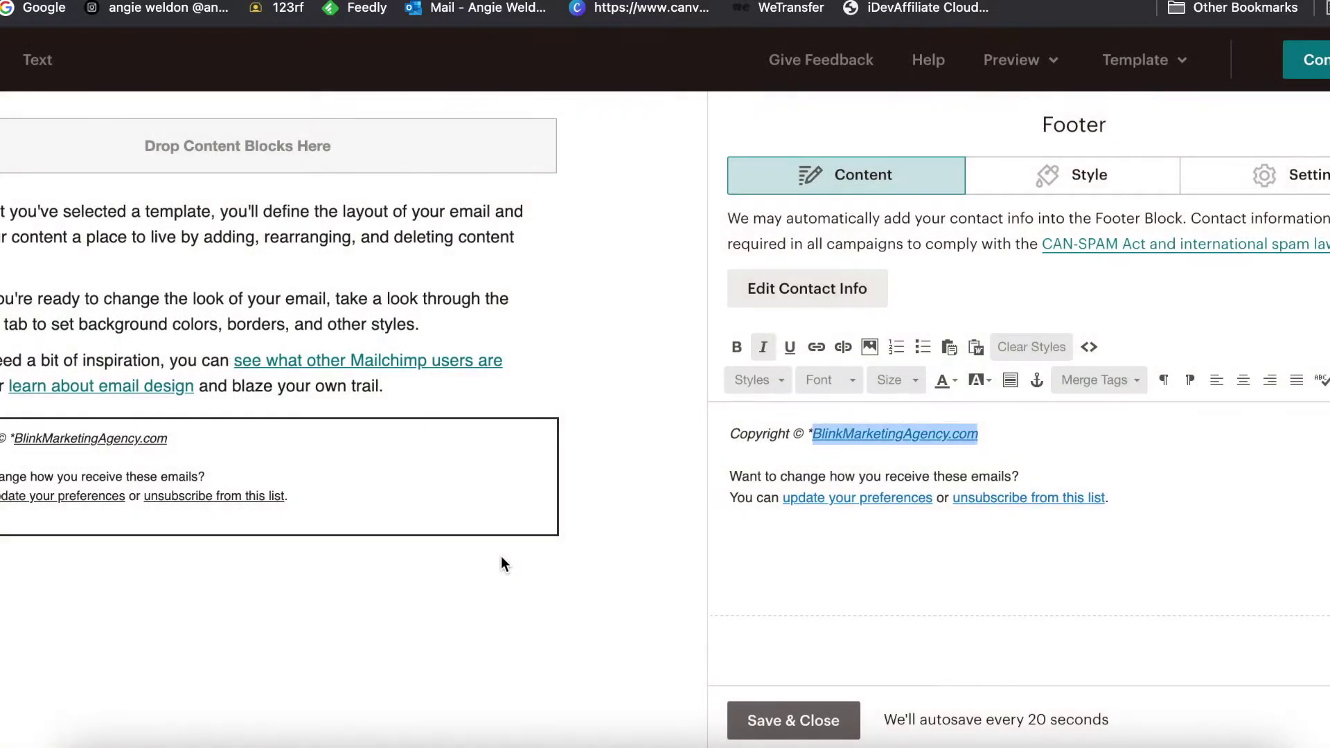
pyautogui.moveTo(262, 255)
pyautogui.click(807, 719)
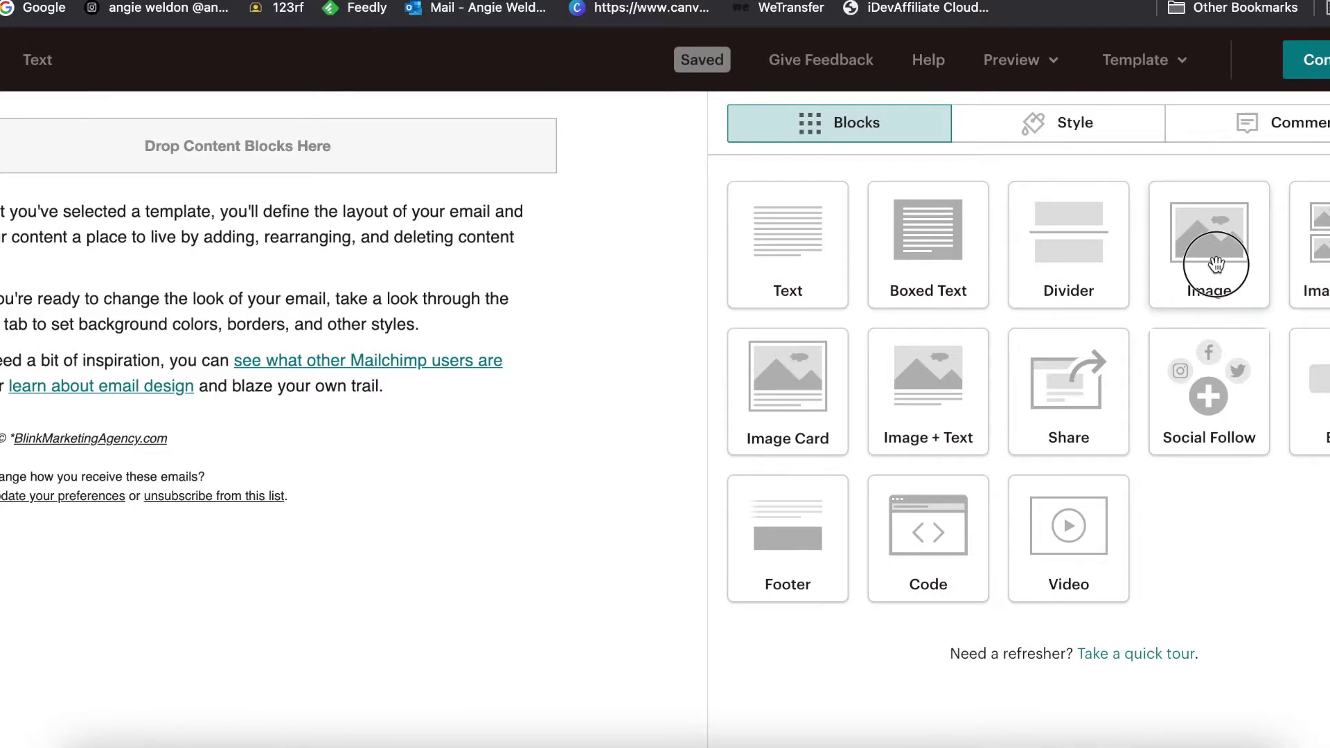
# Insert the APRIL 2021 Newsletter Template-2.jpg image as an image block at the top of the email
pyautogui.moveTo(1216, 264); pyautogui.dragTo(191, 165)
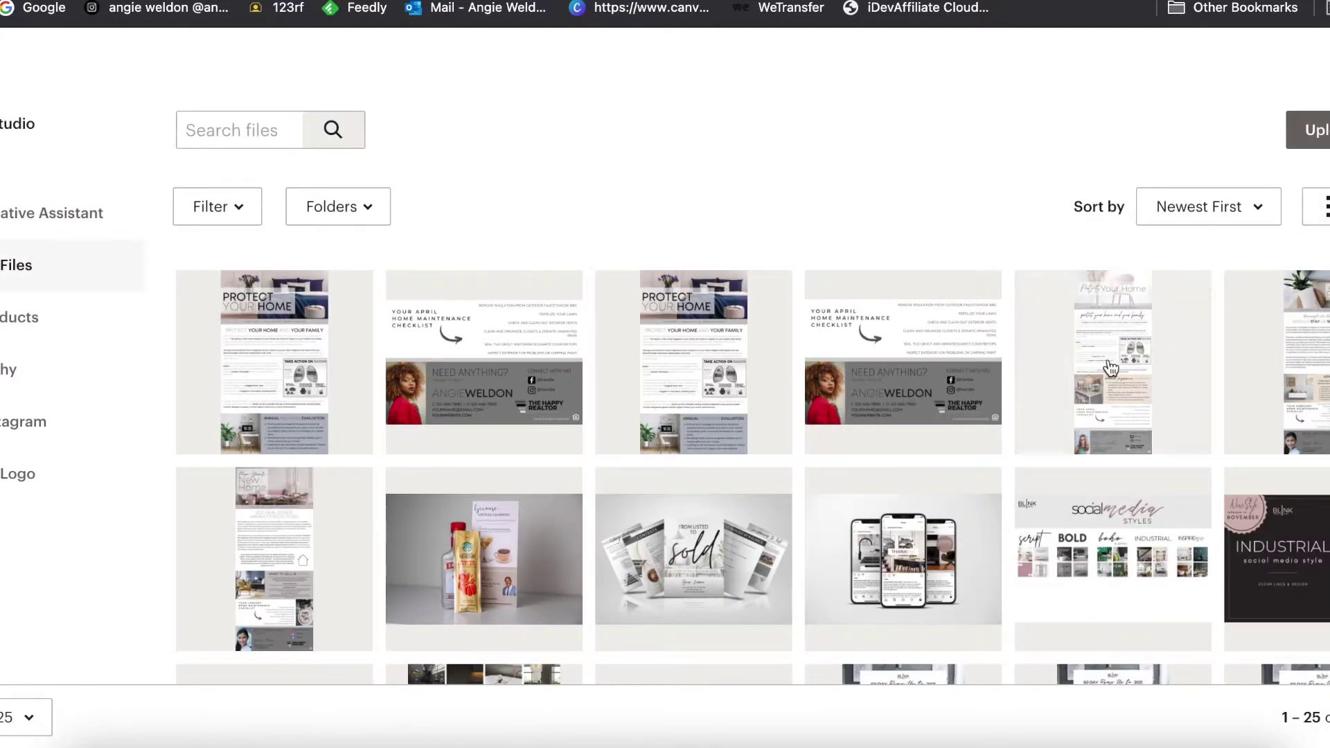
pyautogui.click(1127, 362)
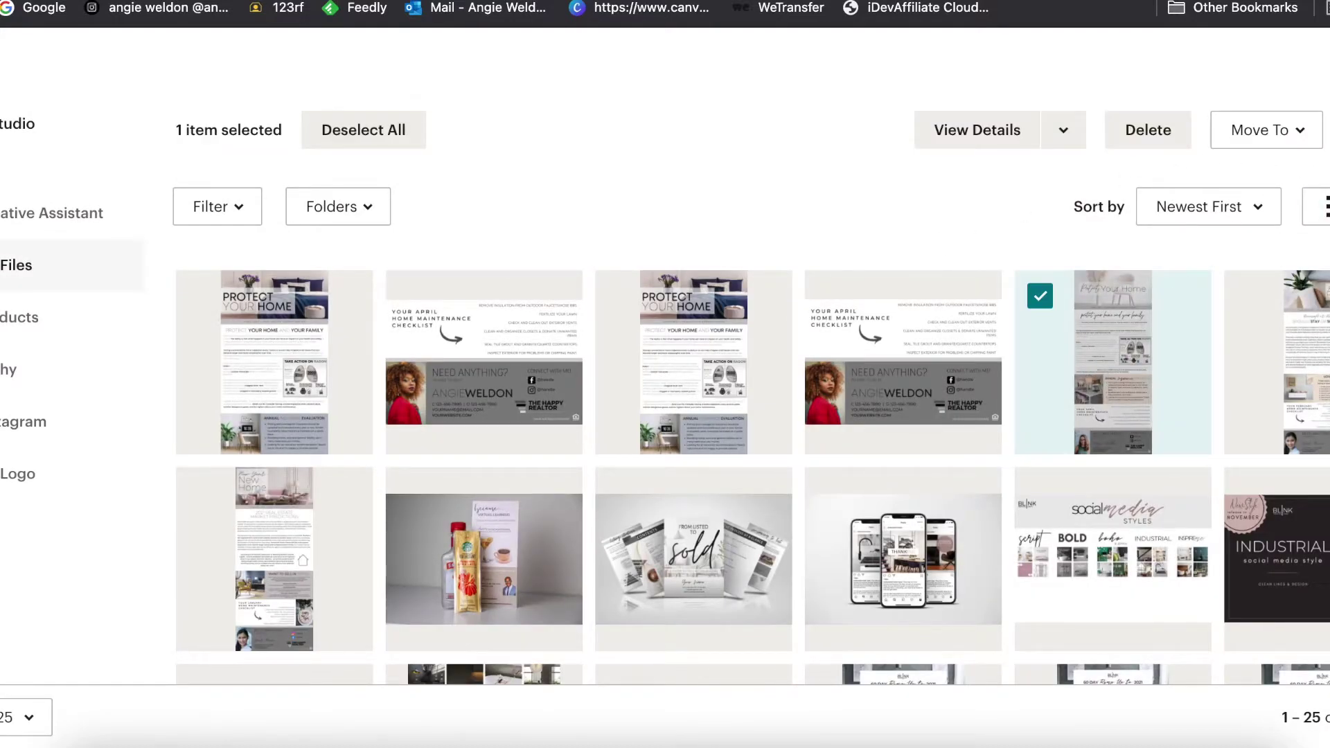
pyautogui.press('Return')
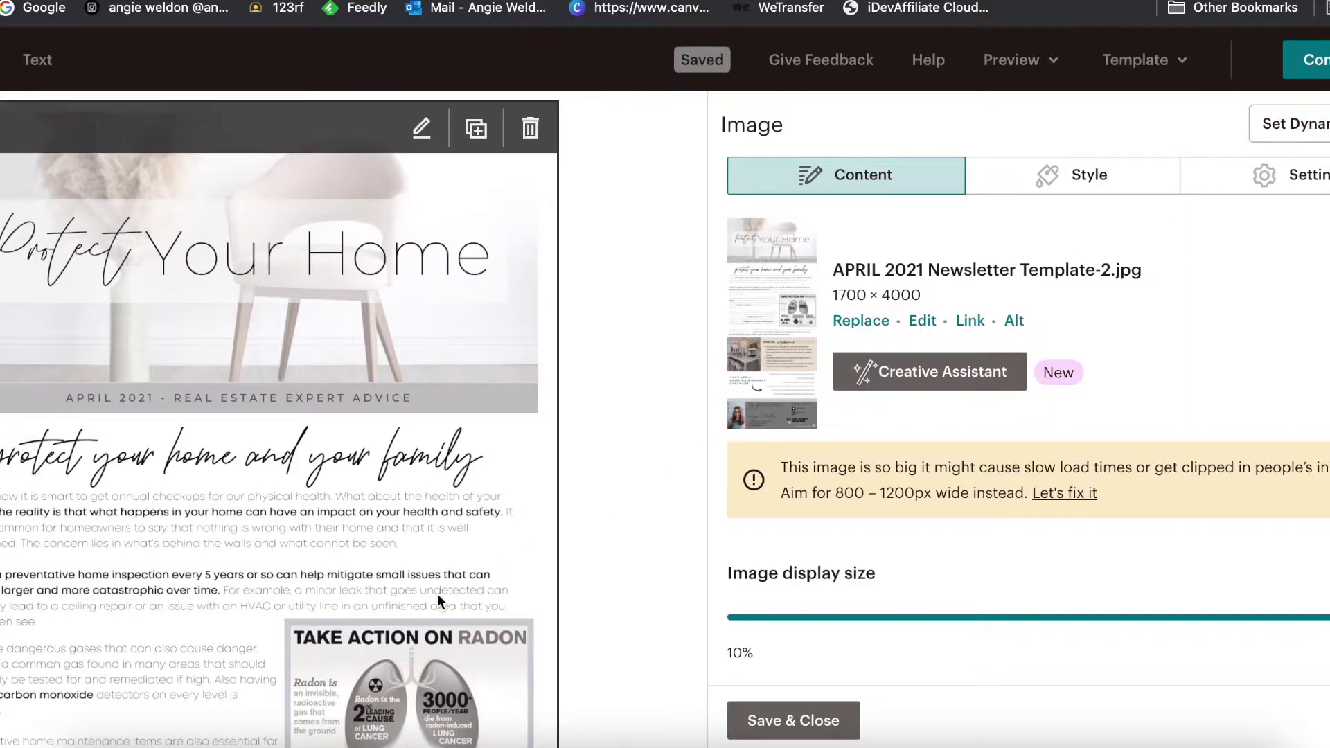
# Delete the placeholder text block below the newsletter image
pyautogui.scroll(-15, 438, 593)
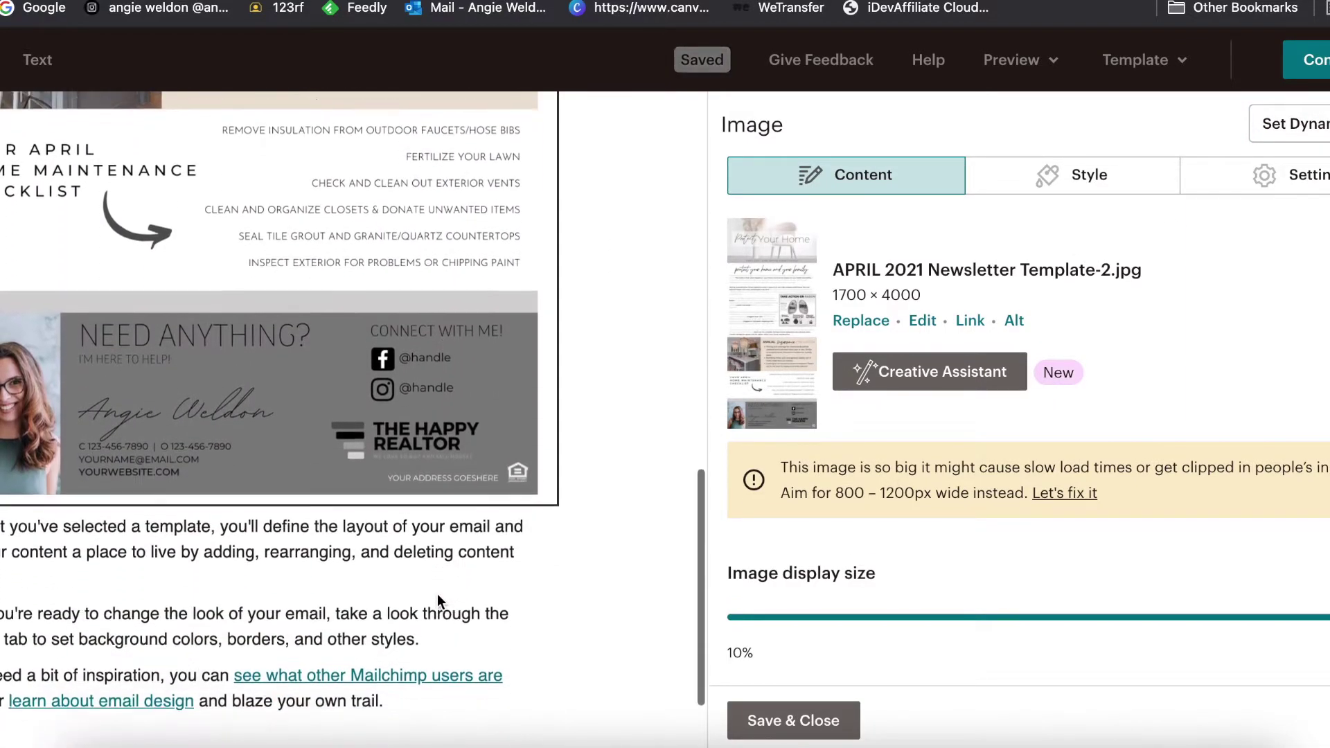
pyautogui.scroll(-2, 437, 593)
pyautogui.click(533, 440)
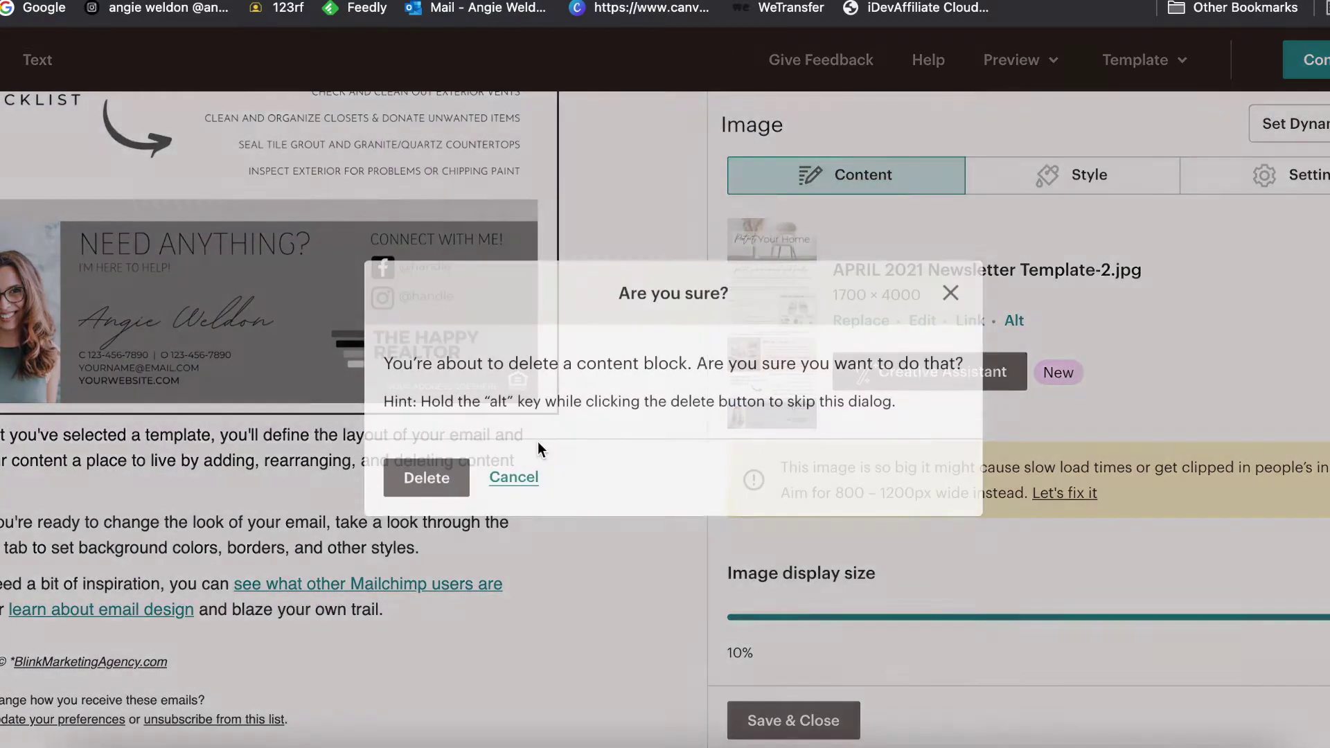
pyautogui.click(425, 477)
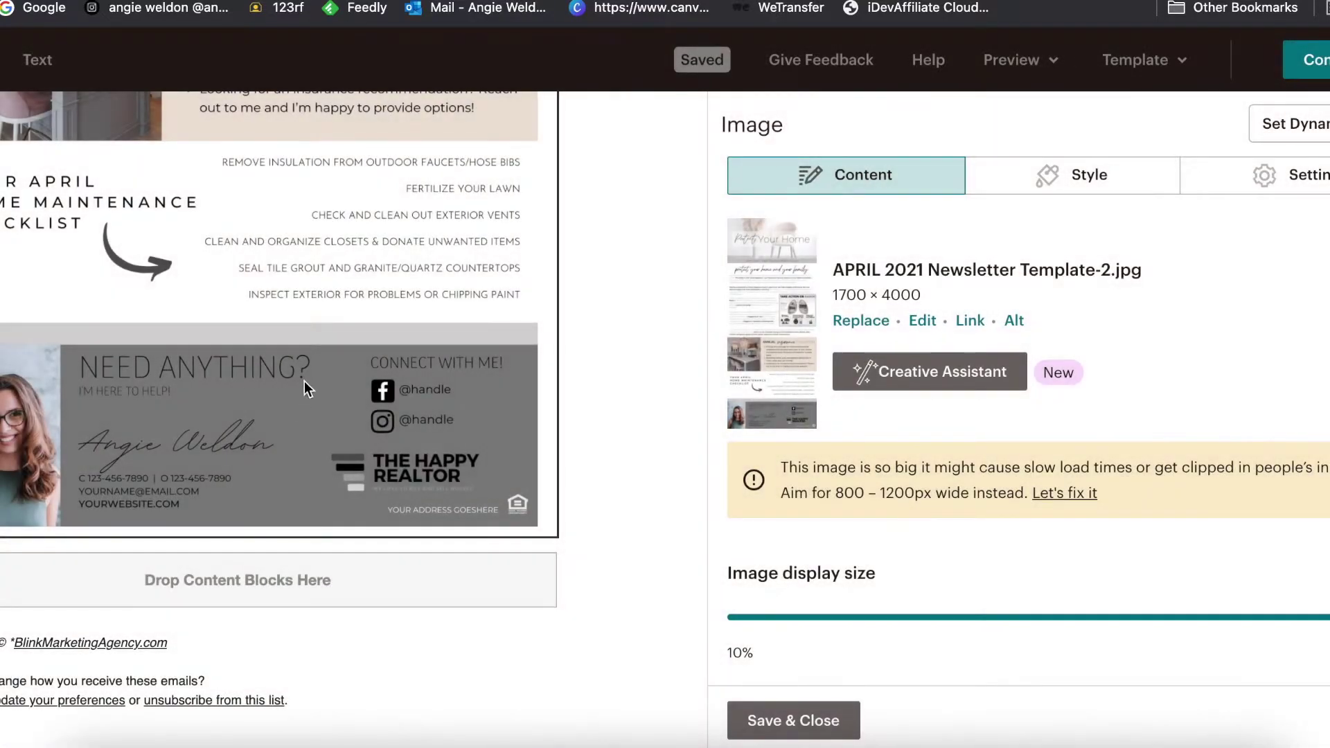
pyautogui.scroll(15, 313, 365)
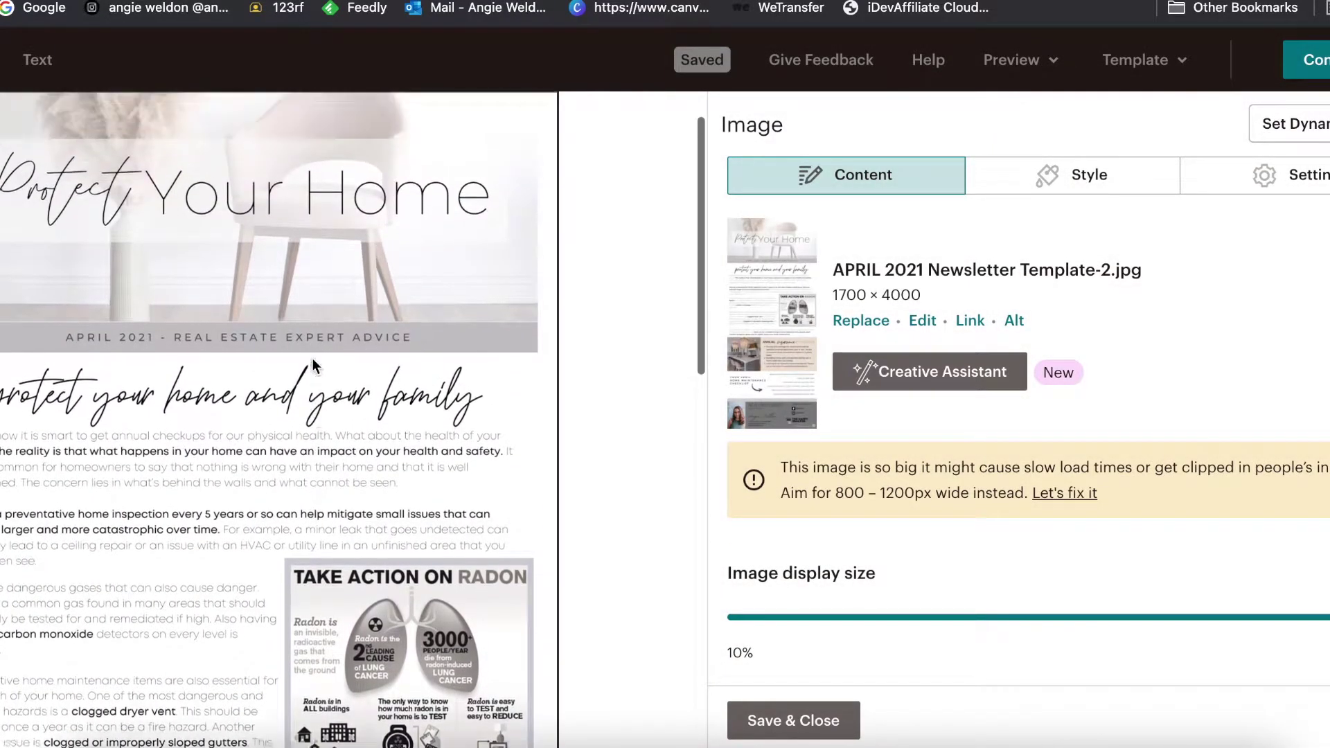
pyautogui.scroll(2, 316, 365)
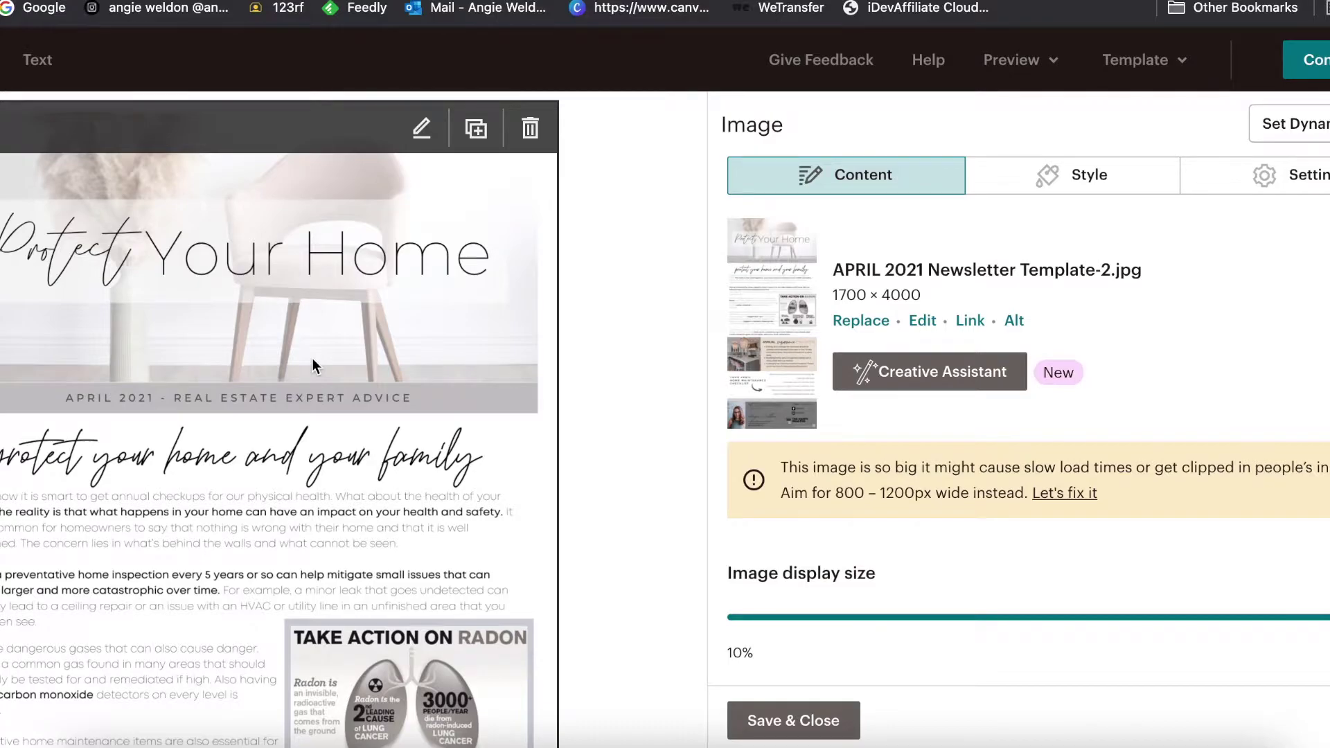
pyautogui.click(969, 322)
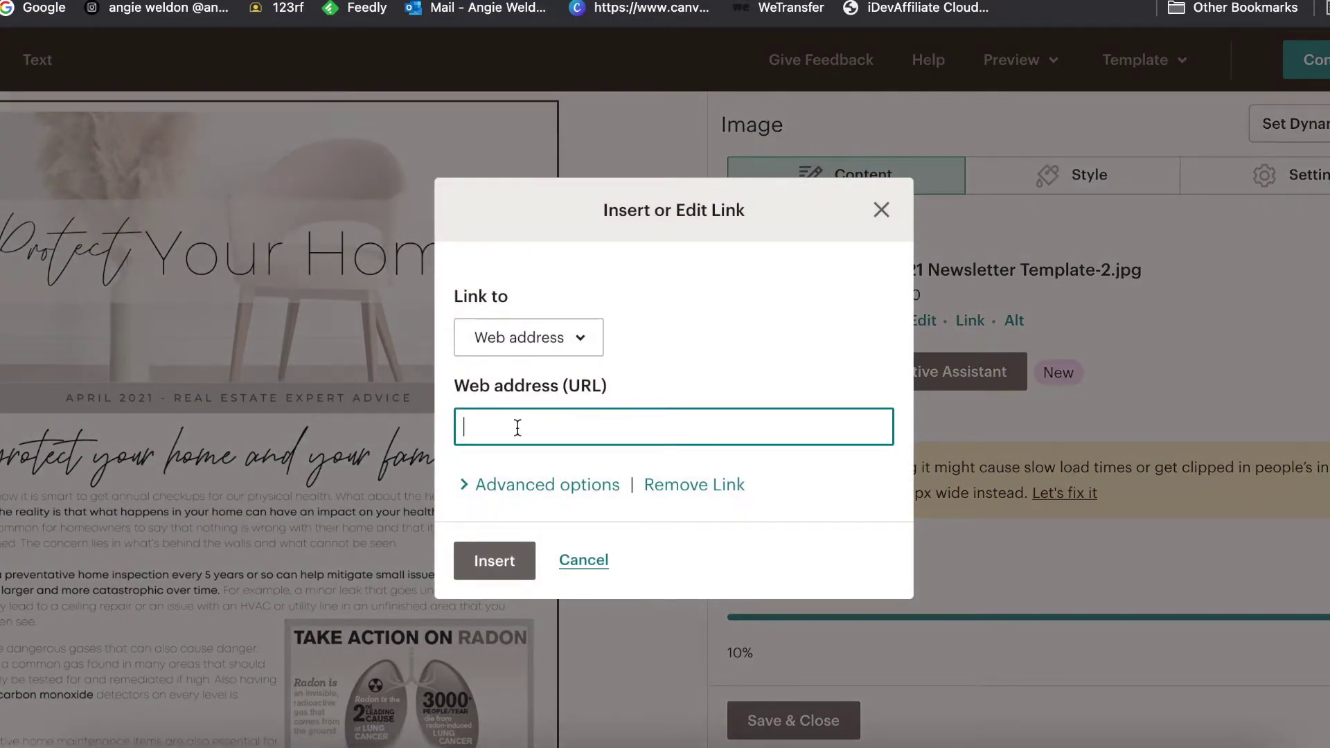
pyautogui.click(518, 427)
pyautogui.write('BlinkMarketingAgency.com')
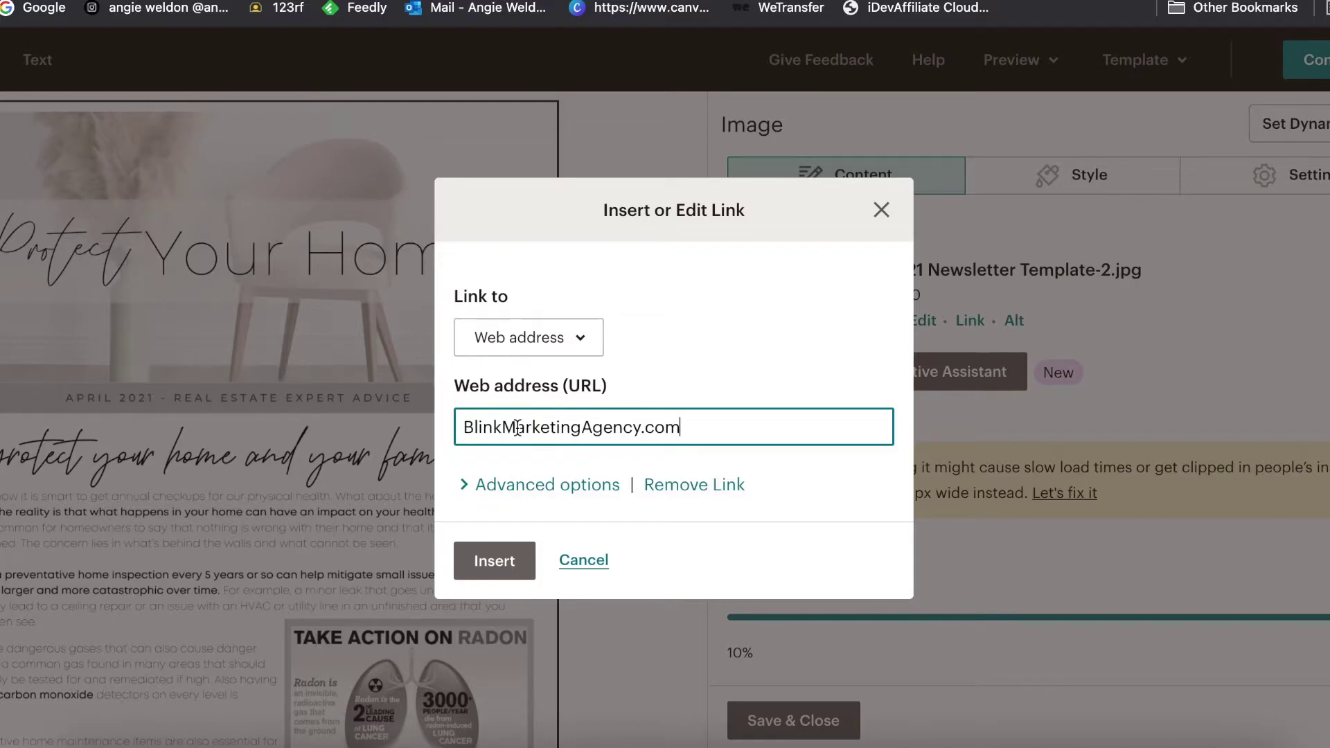
pyautogui.click(463, 427)
pyautogui.write('www.')
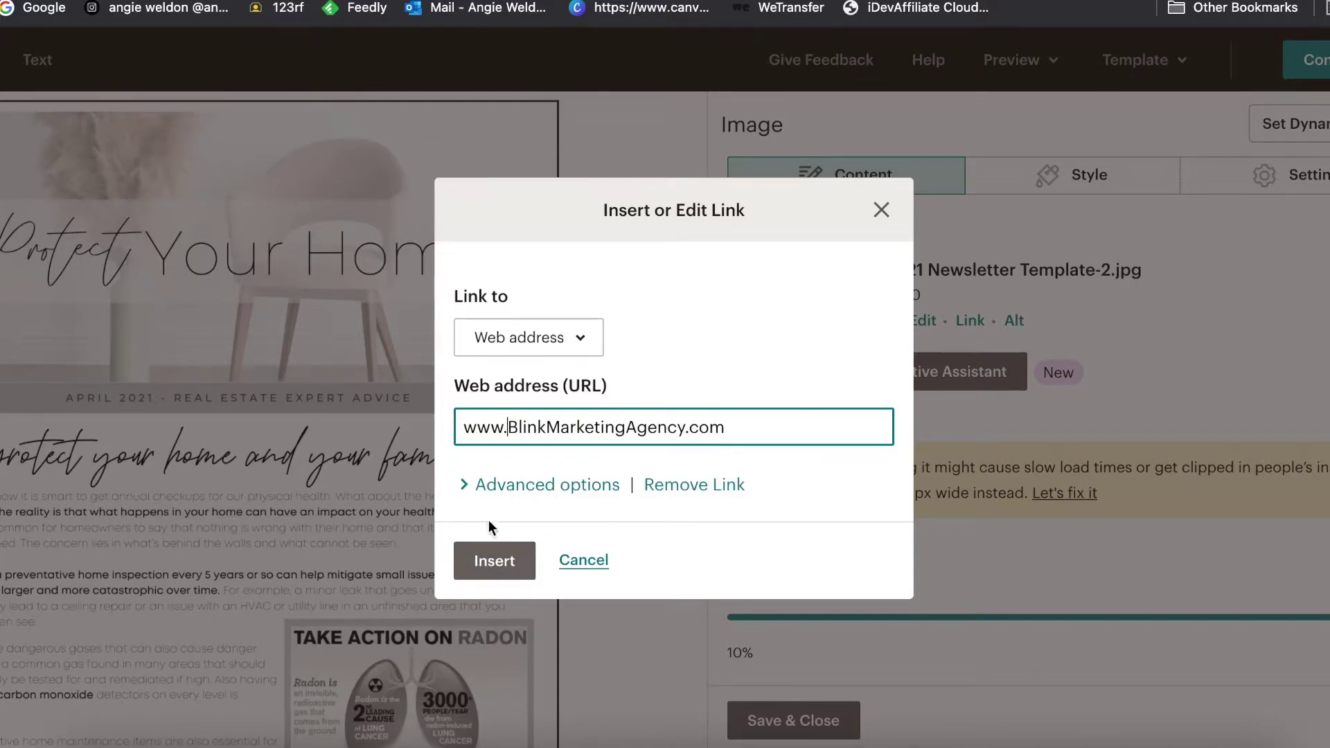
pyautogui.click(493, 558)
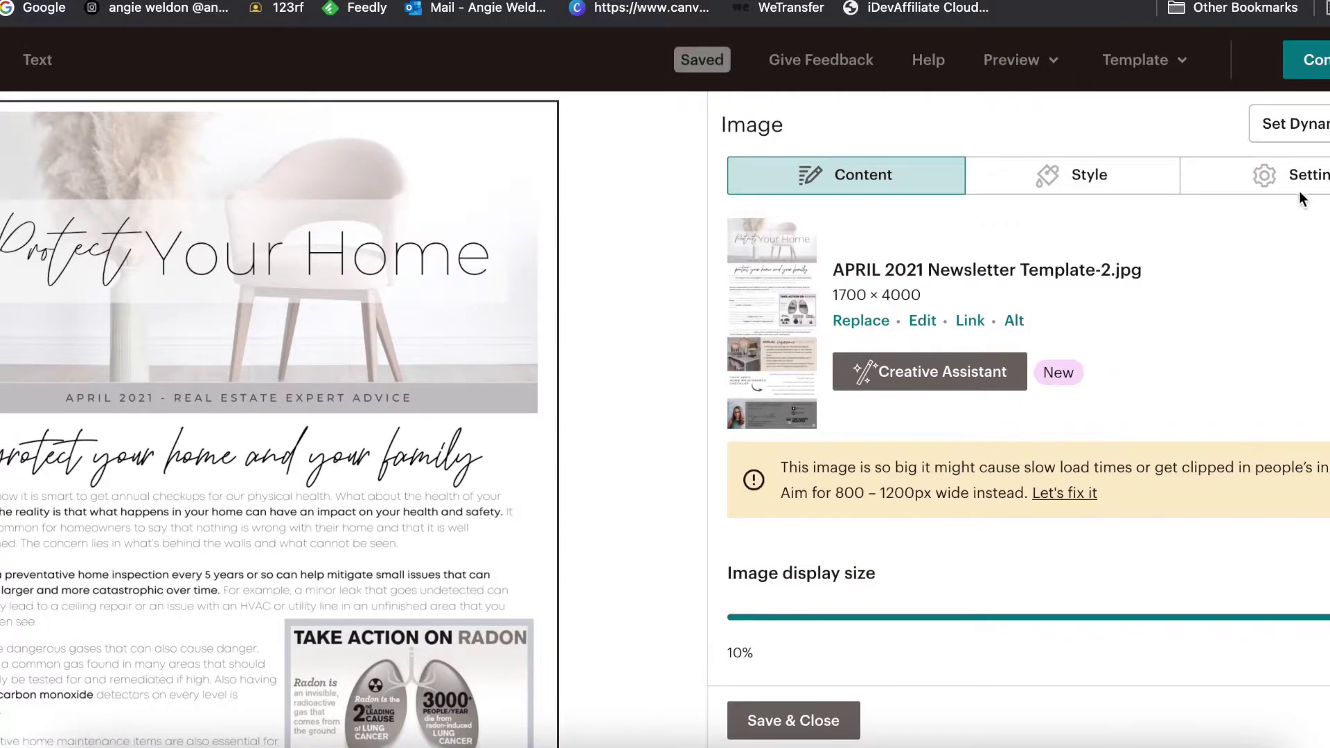
# Turn on Edge to edge for the image and review the result
pyautogui.click(1299, 181)
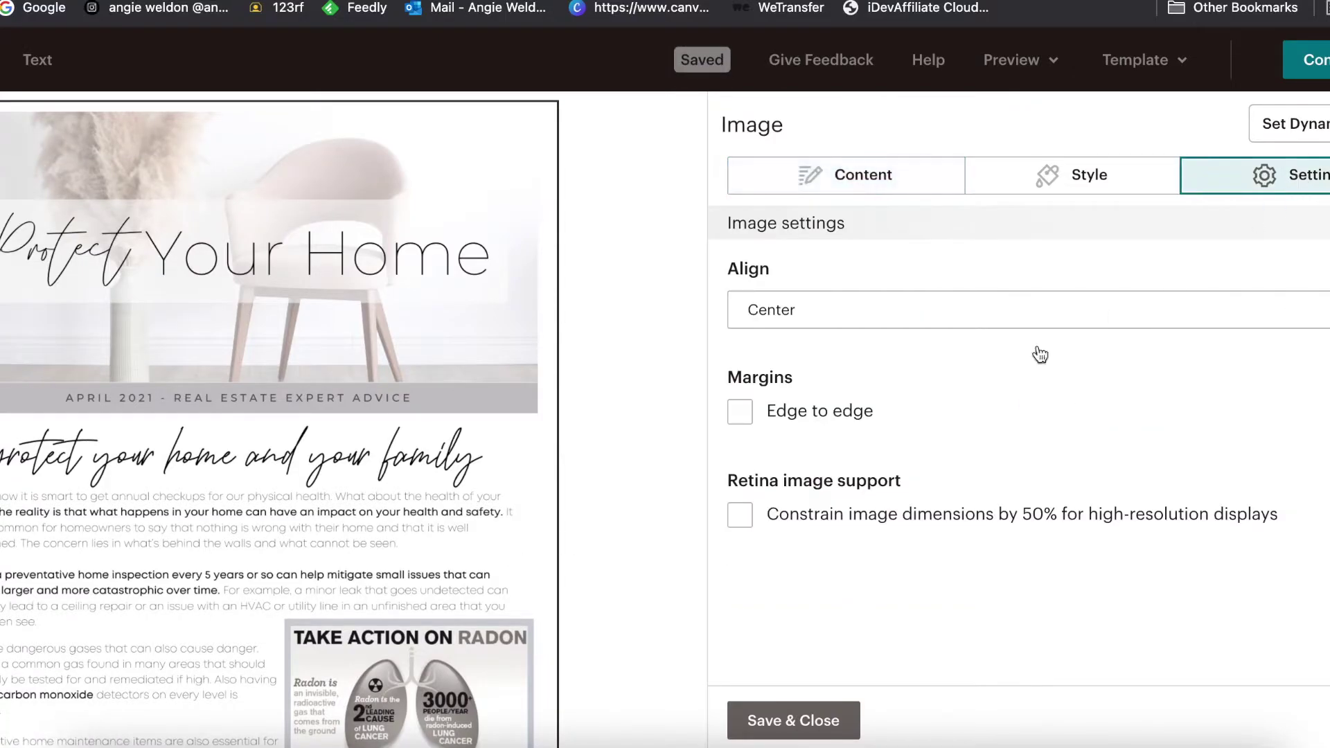
pyautogui.click(743, 415)
pyautogui.click(855, 178)
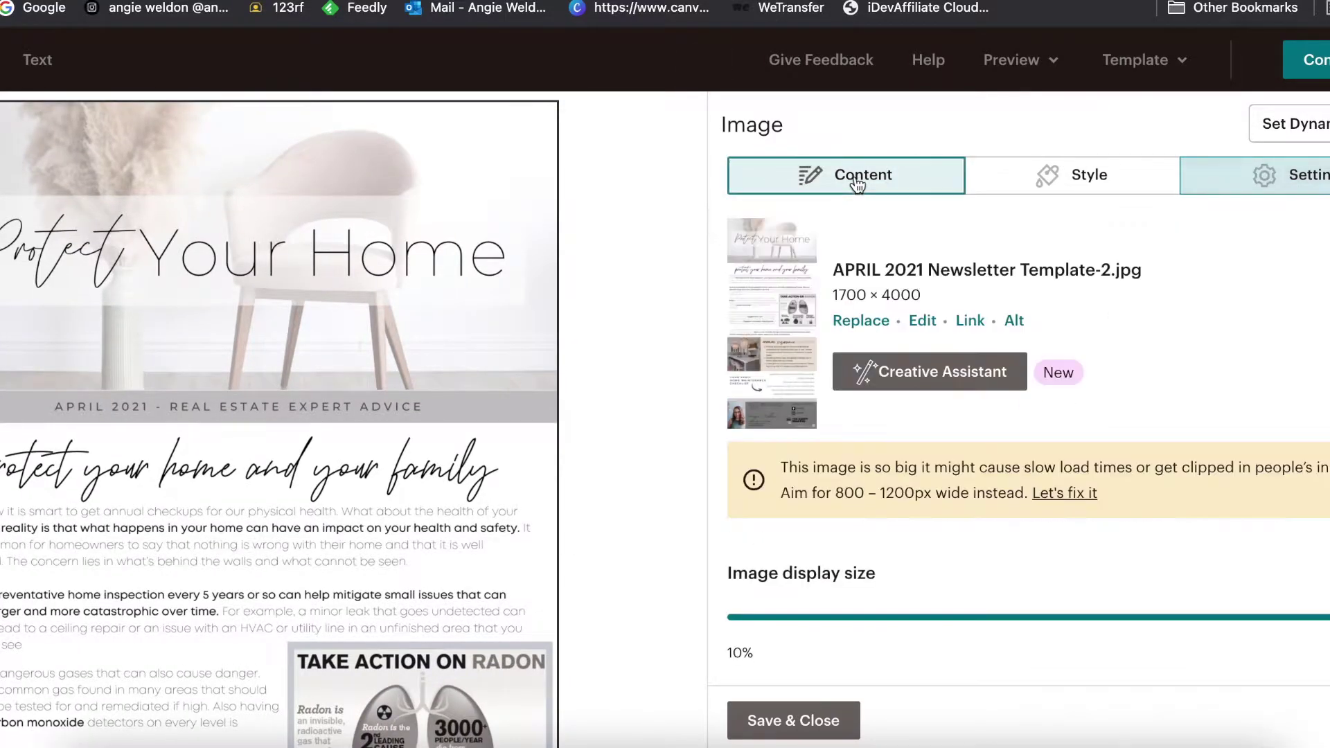
pyautogui.scroll(-15, 319, 530)
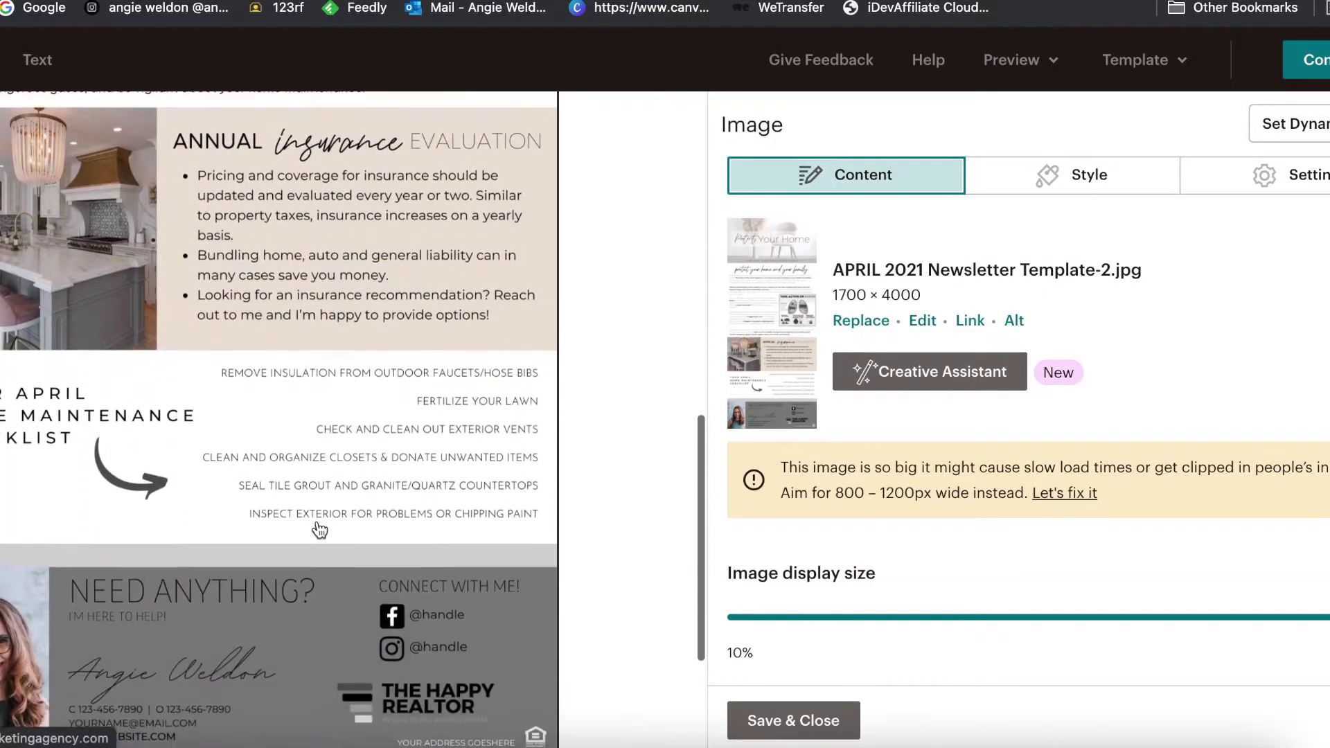
pyautogui.scroll(-3, 319, 530)
pyautogui.scroll(8, 320, 530)
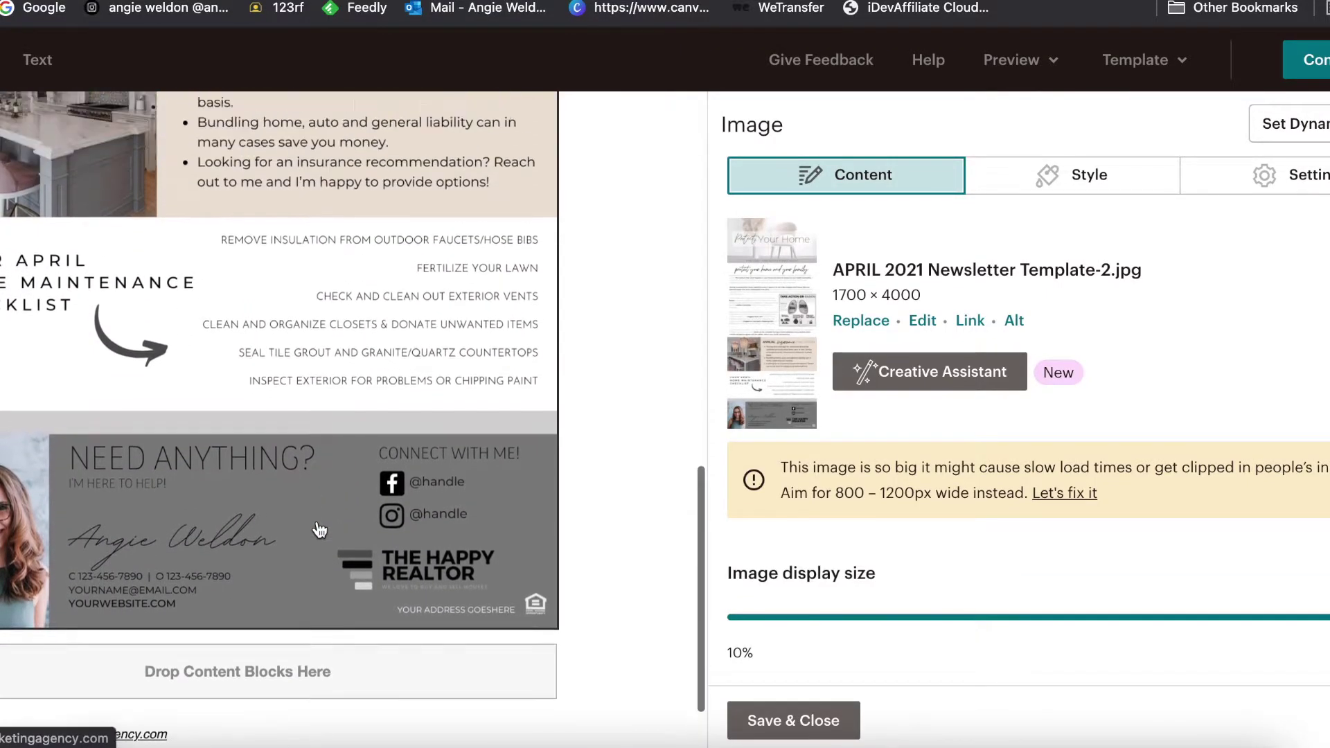
pyautogui.scroll(7, 319, 530)
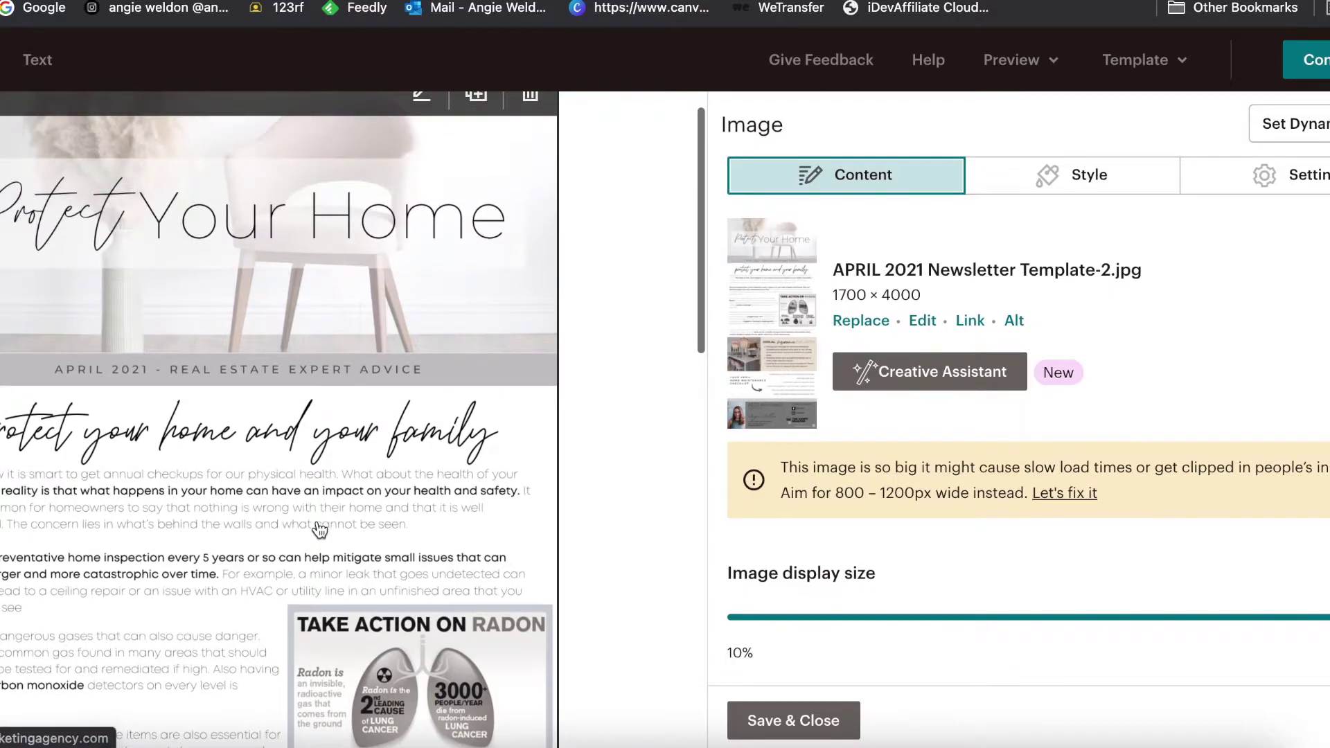
pyautogui.scroll(1, 319, 530)
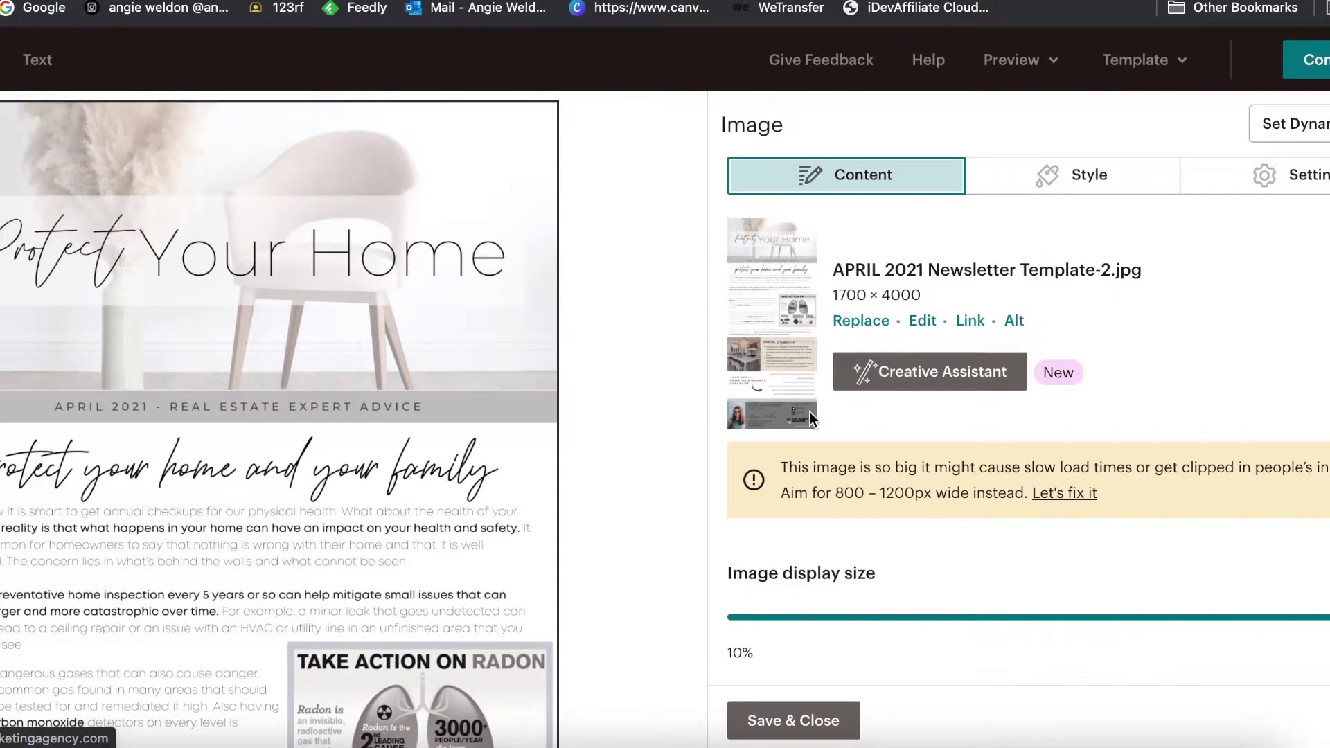
# Replace the old newsletter image block with a new Image block at the top of the email
pyautogui.click(530, 128)
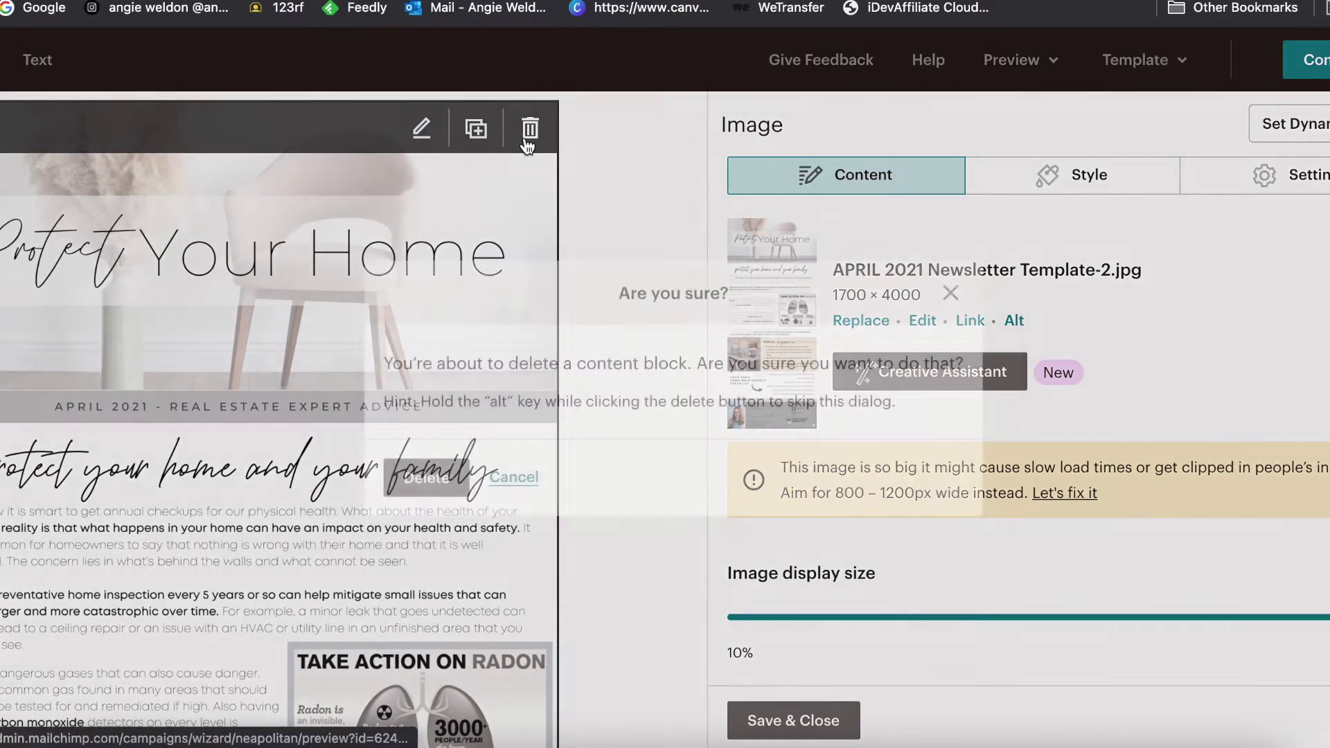
pyautogui.press('Return')
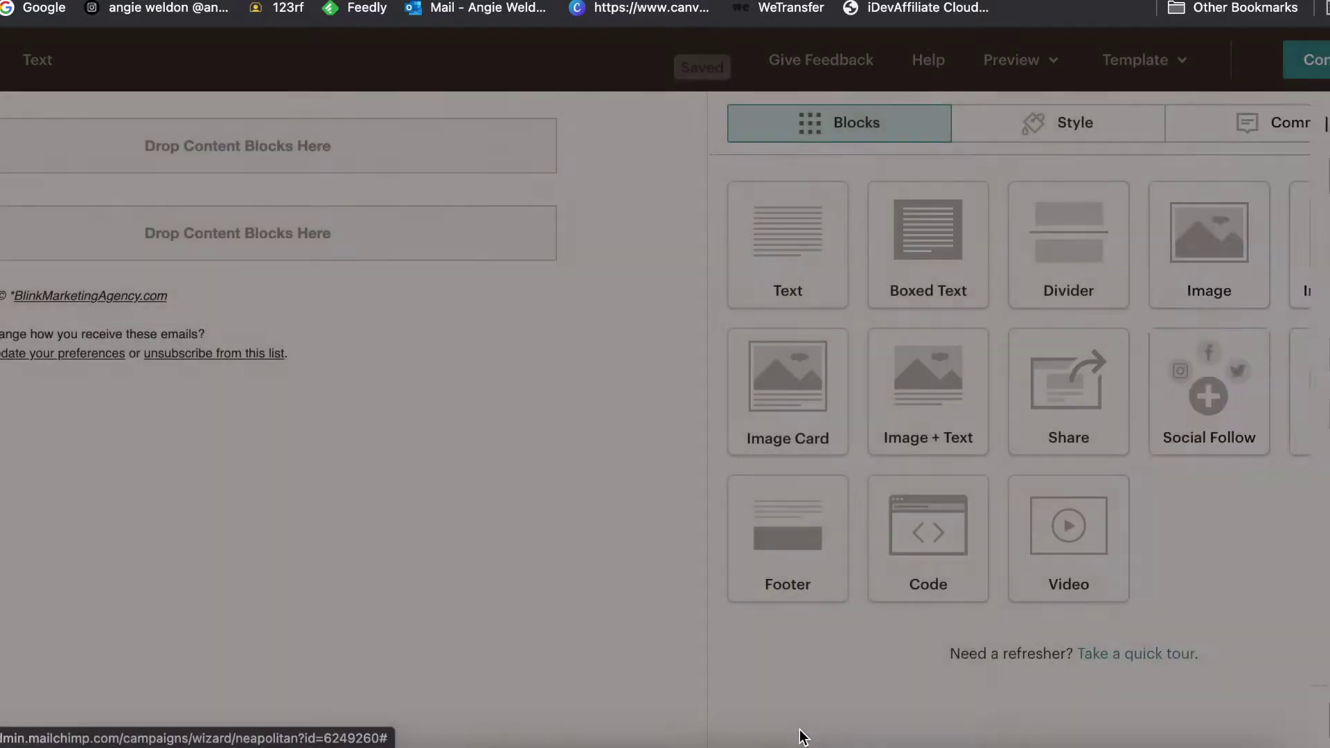
pyautogui.moveTo(1221, 241); pyautogui.dragTo(229, 139)
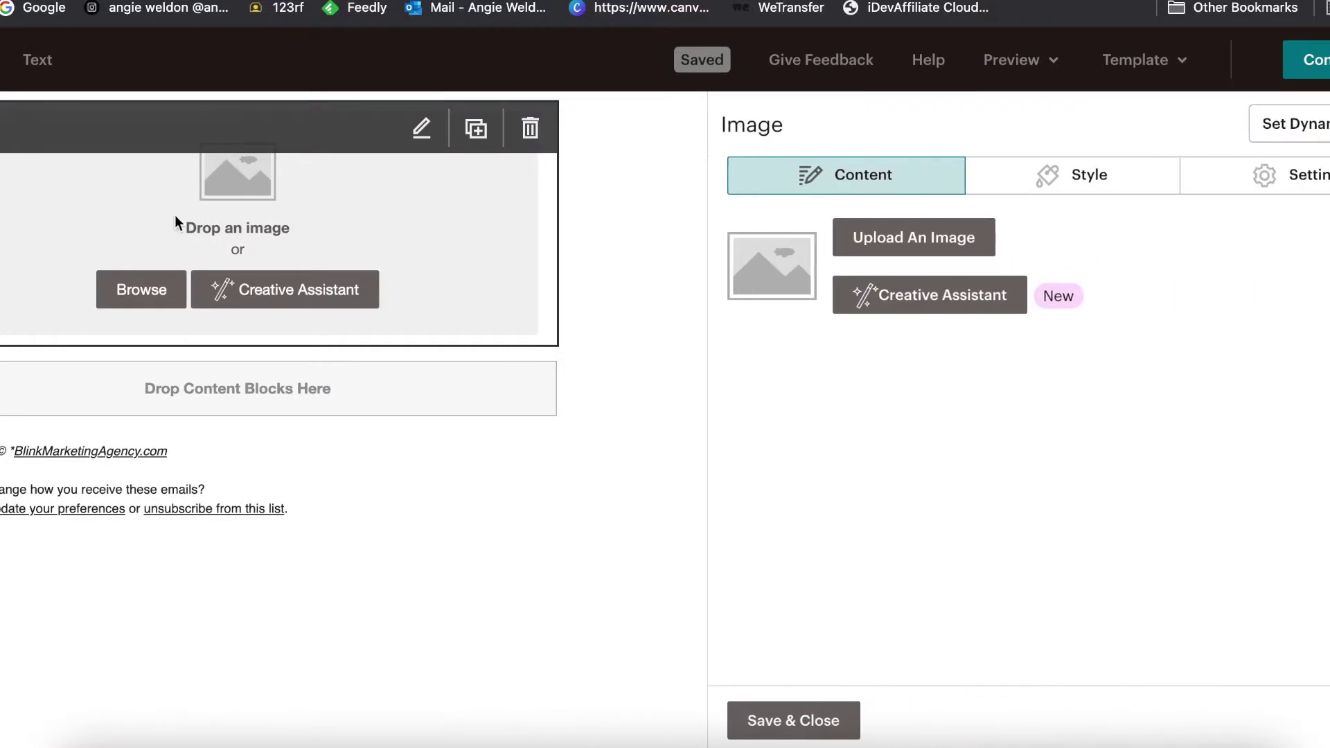
# Upload both Template-3 newsletter images and select the Protect Your Home one
pyautogui.click(920, 242)
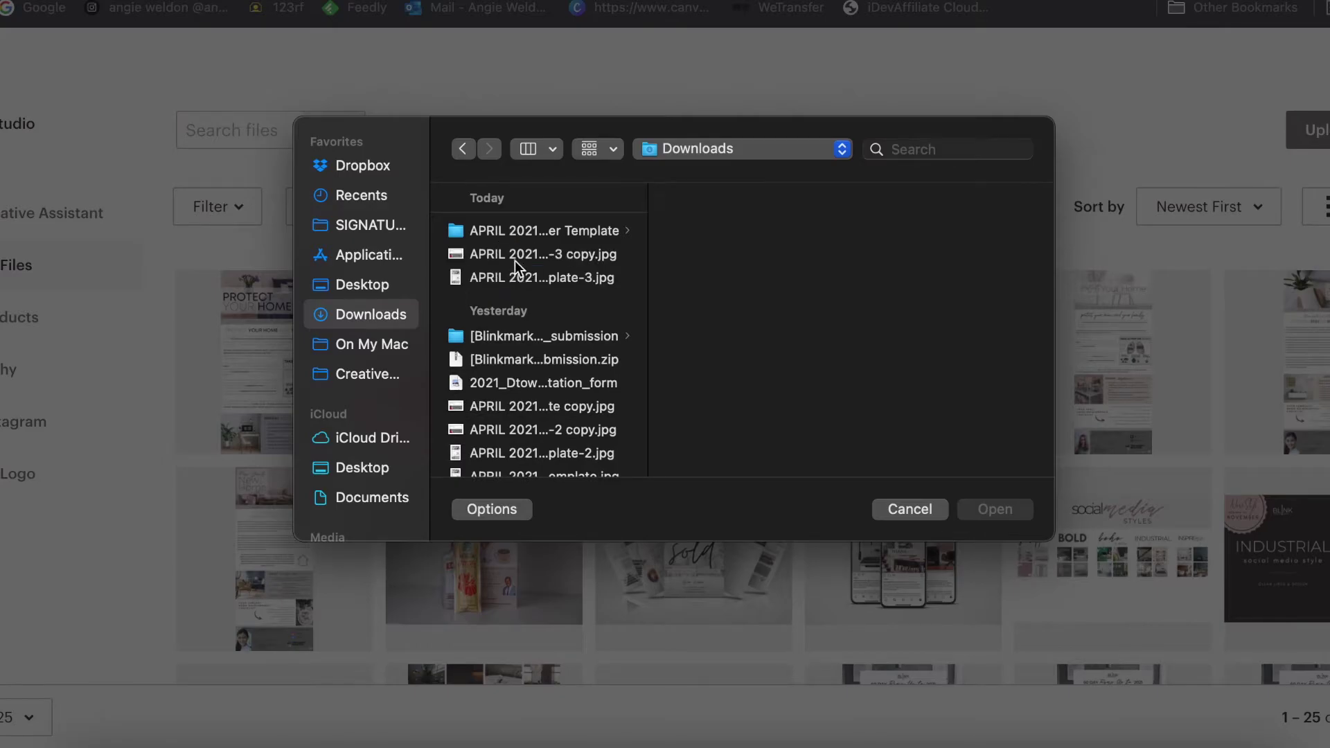
pyautogui.click(514, 260)
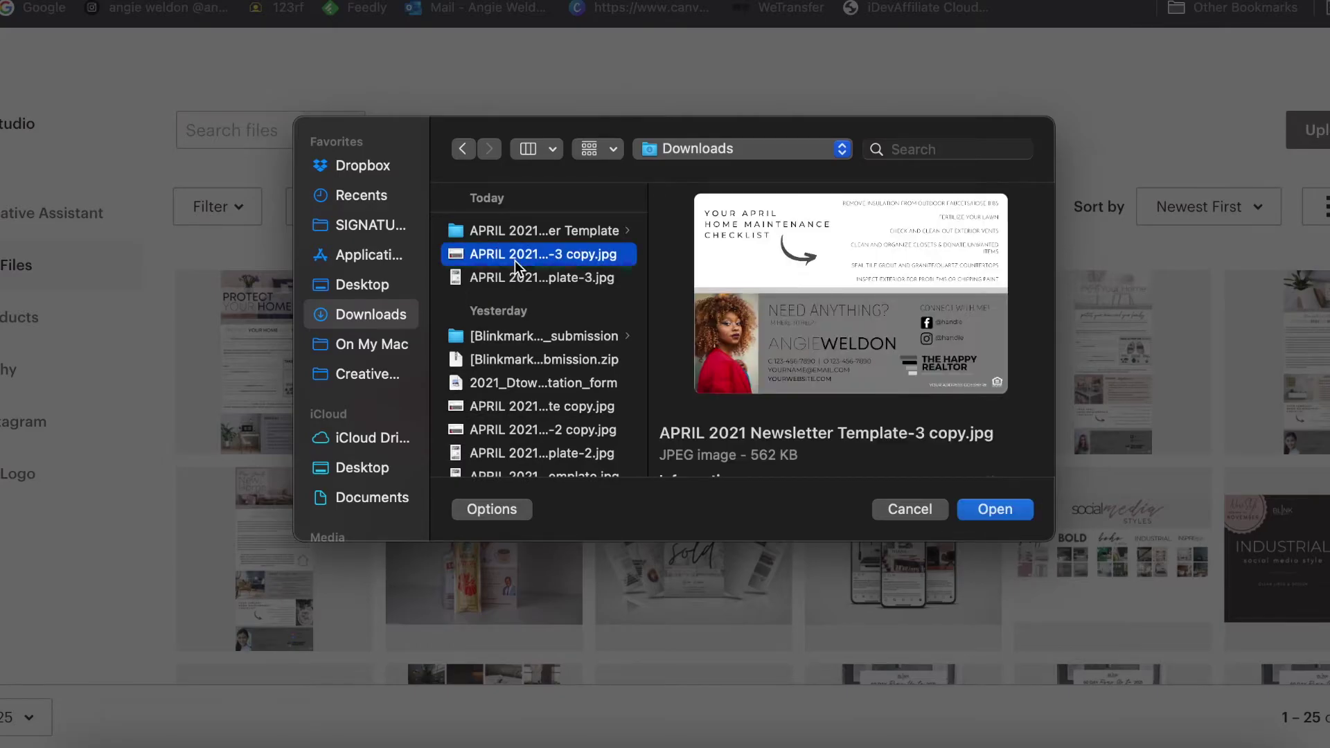
pyautogui.keyDown('shift'); pyautogui.click(514, 279); pyautogui.keyUp('shift')
pyautogui.click(991, 510)
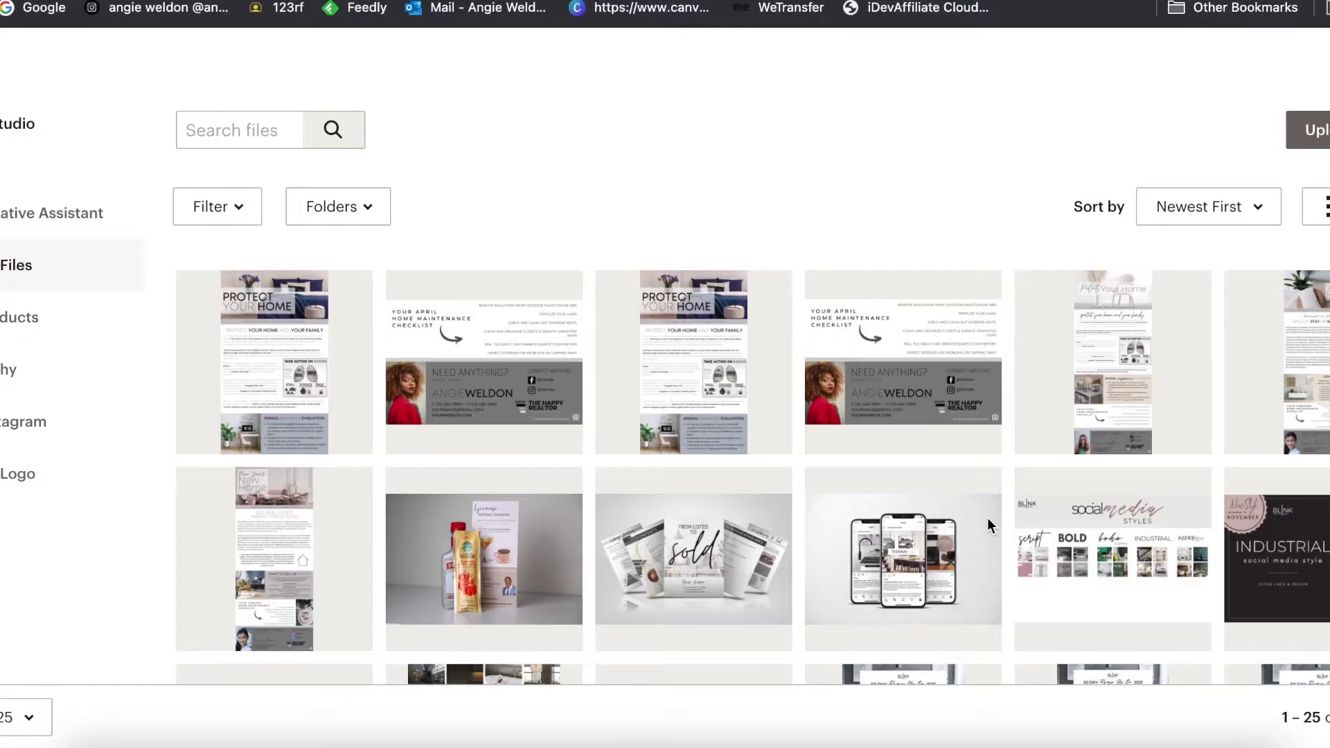
pyautogui.click(300, 342)
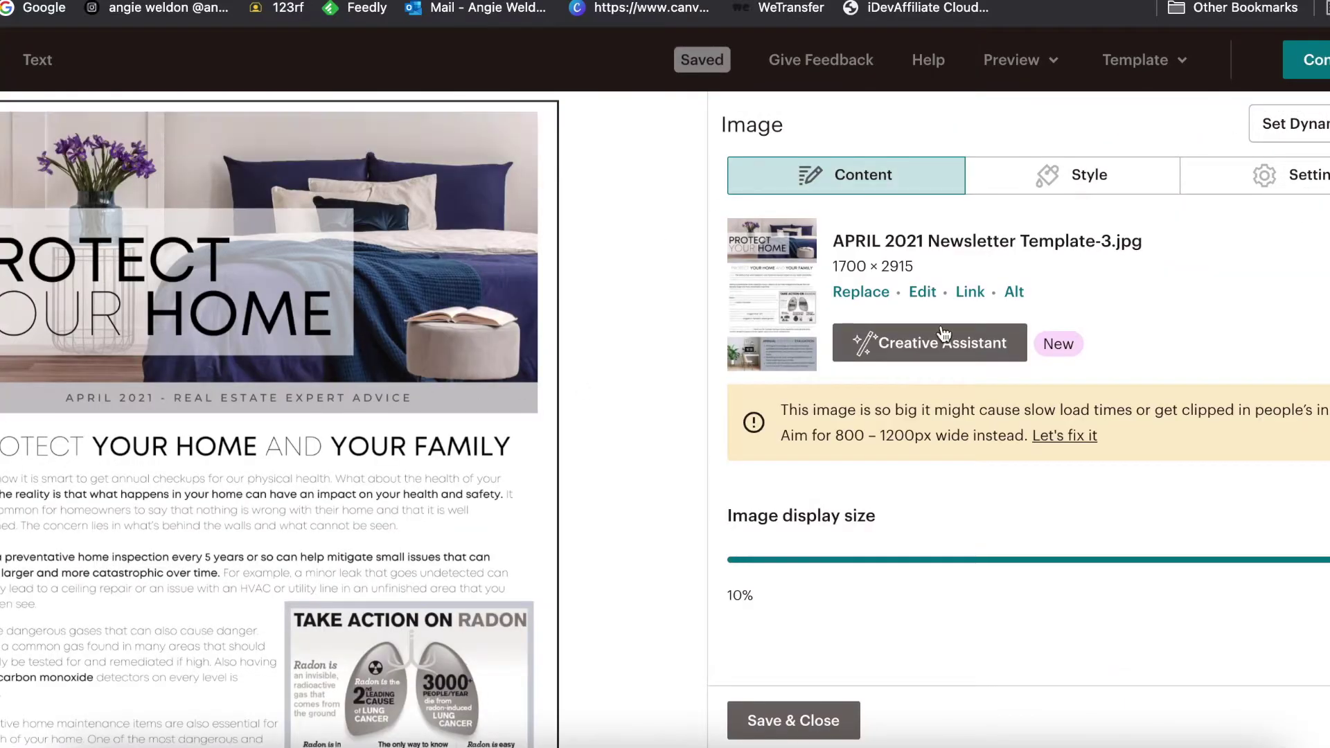
pyautogui.click(1275, 175)
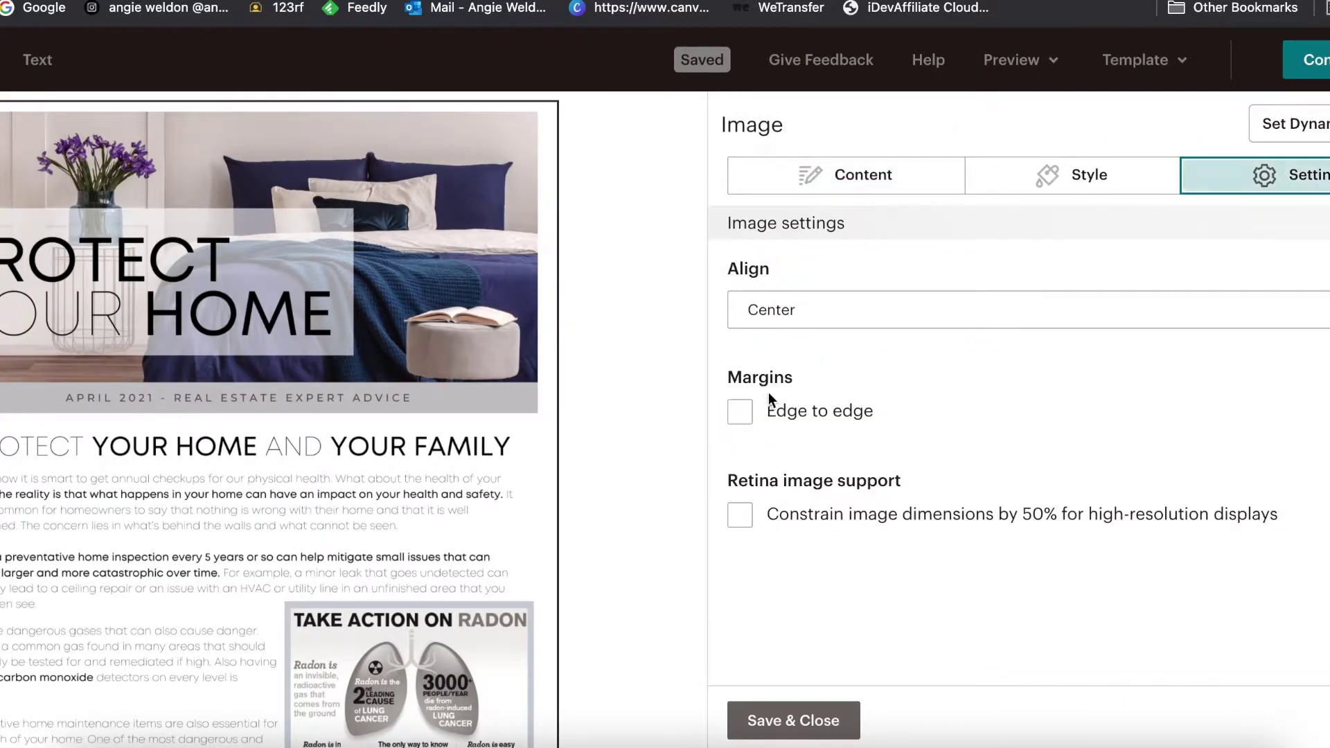
pyautogui.click(741, 412)
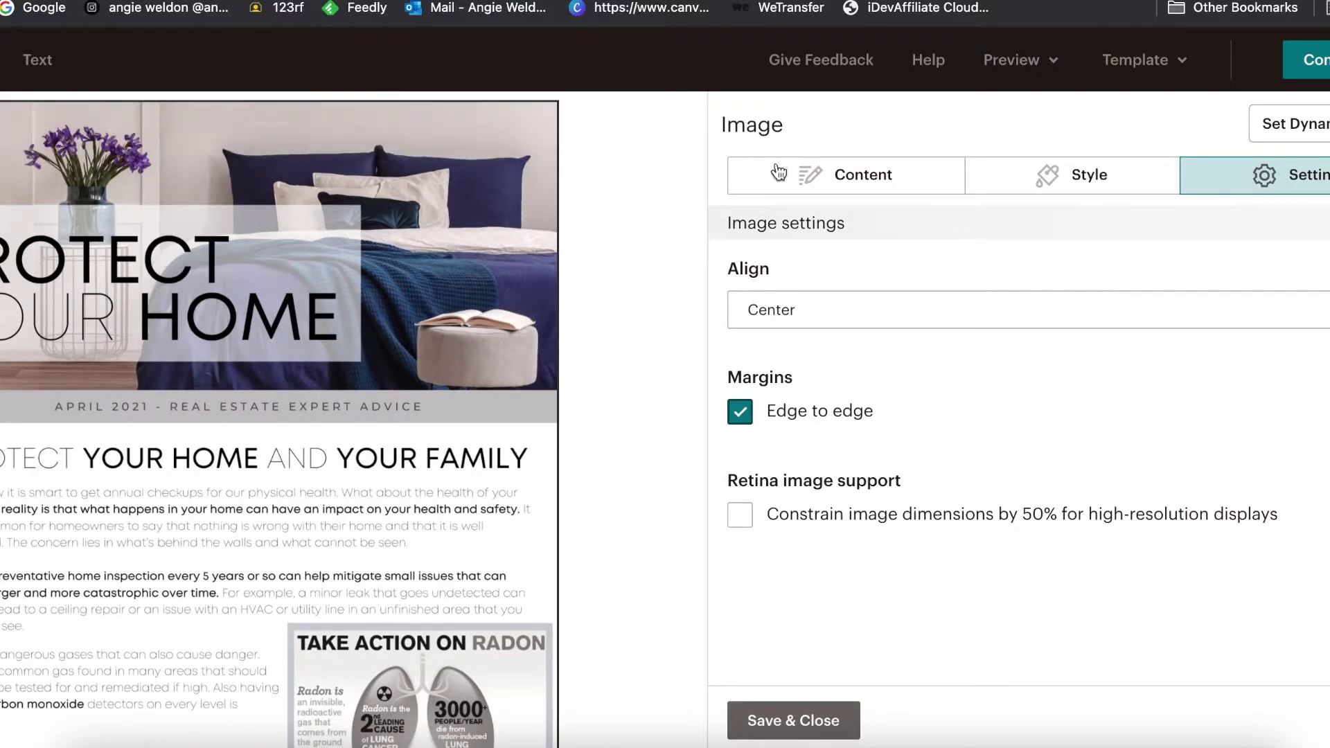
pyautogui.click(838, 175)
pyautogui.click(970, 292)
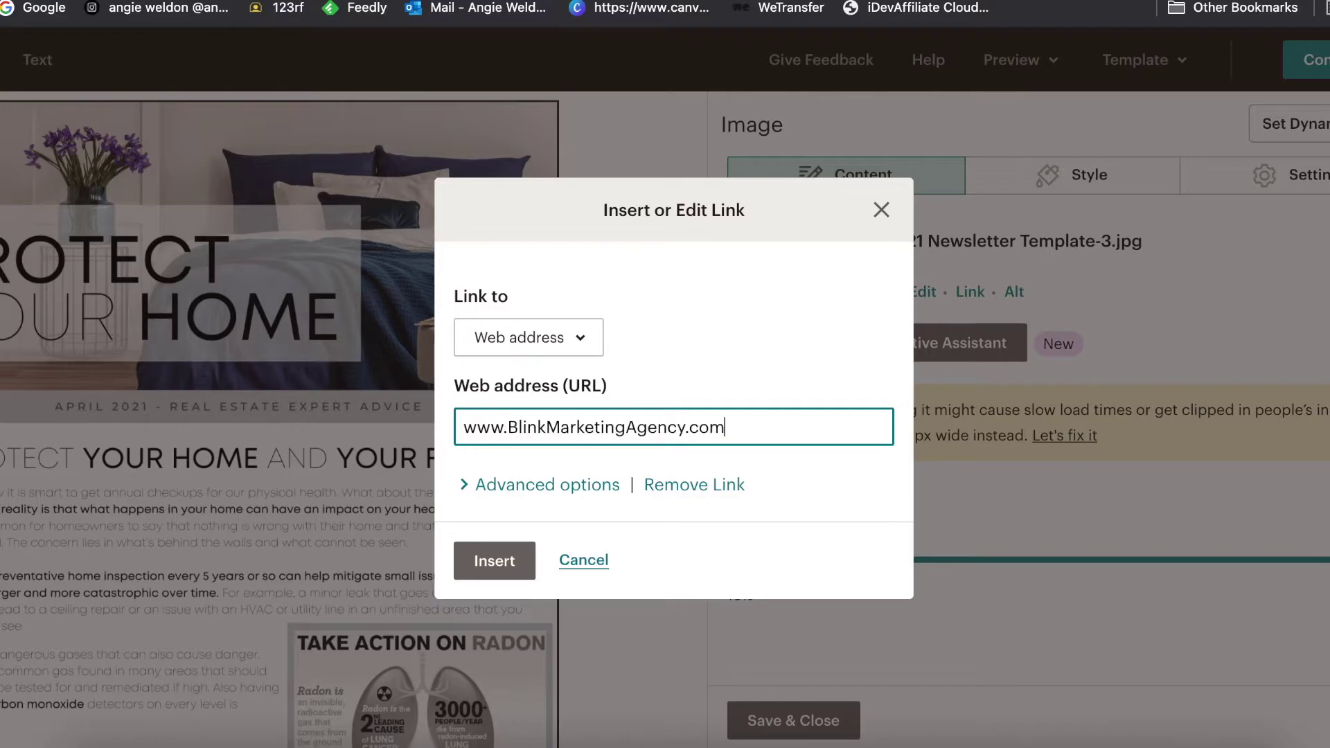
pyautogui.moveTo(757, 426); pyautogui.dragTo(467, 427)
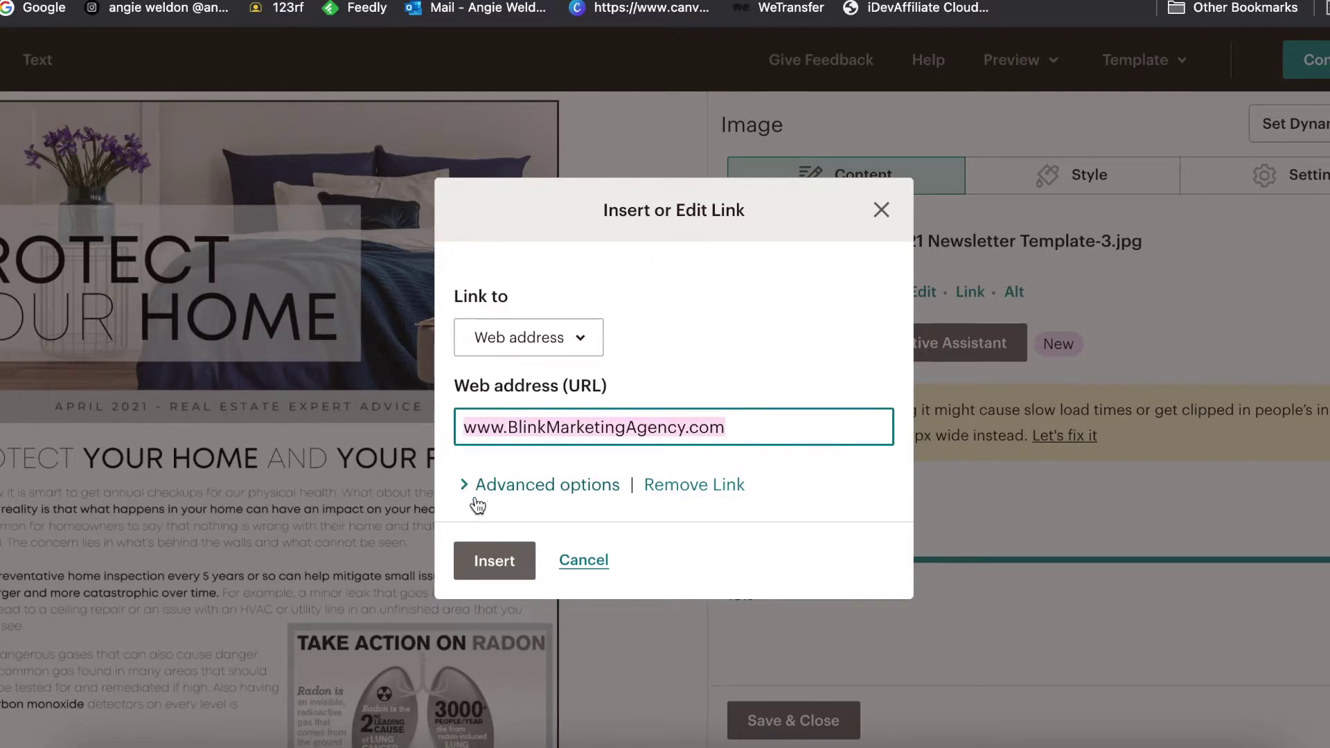
pyautogui.click(493, 560)
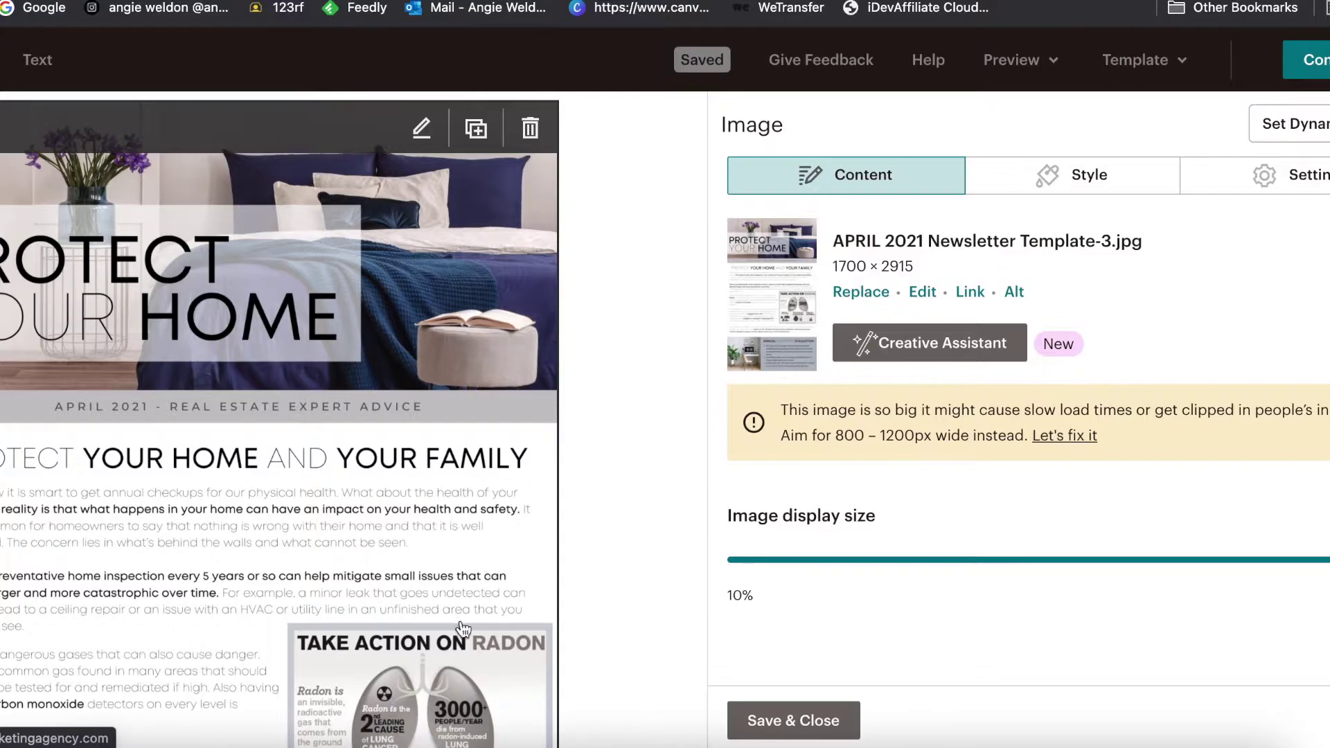
# Review the header image in the preview and save the image block
pyautogui.scroll(-10, 457, 561)
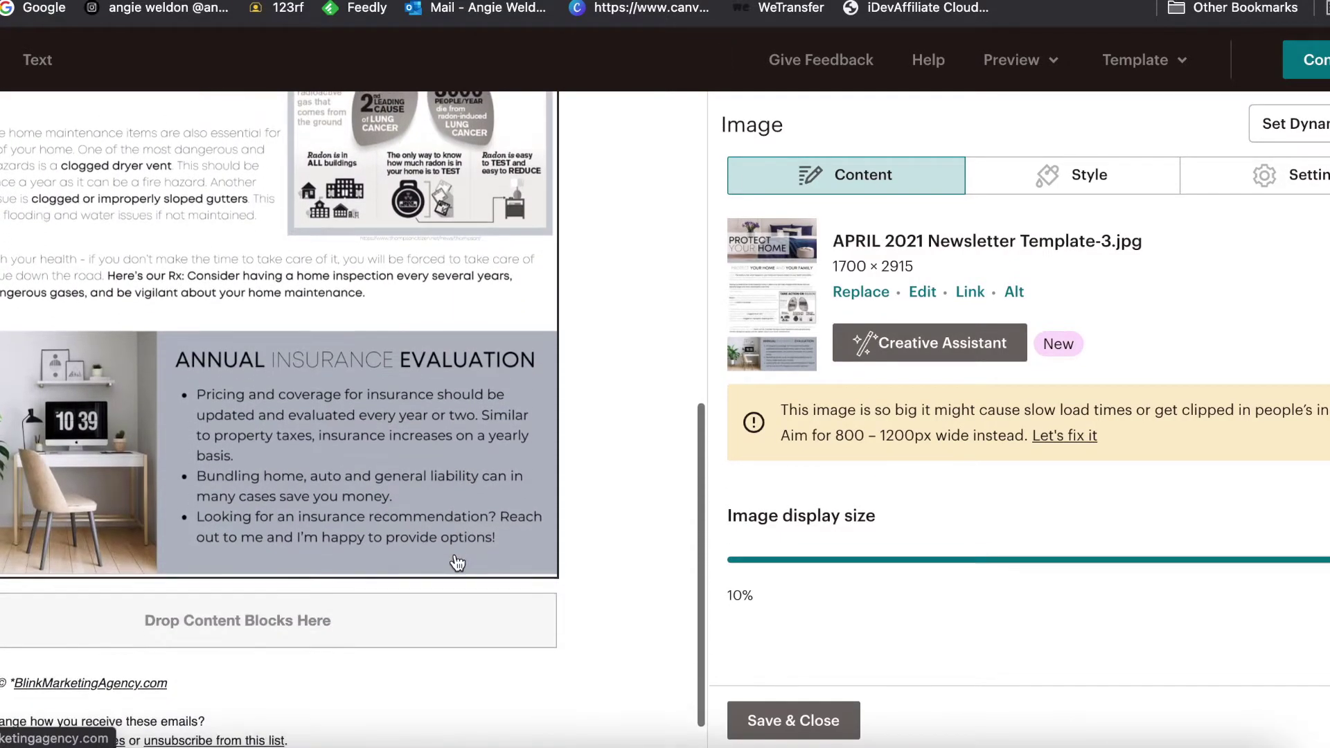
pyautogui.scroll(8, 456, 561)
pyautogui.scroll(2, 457, 561)
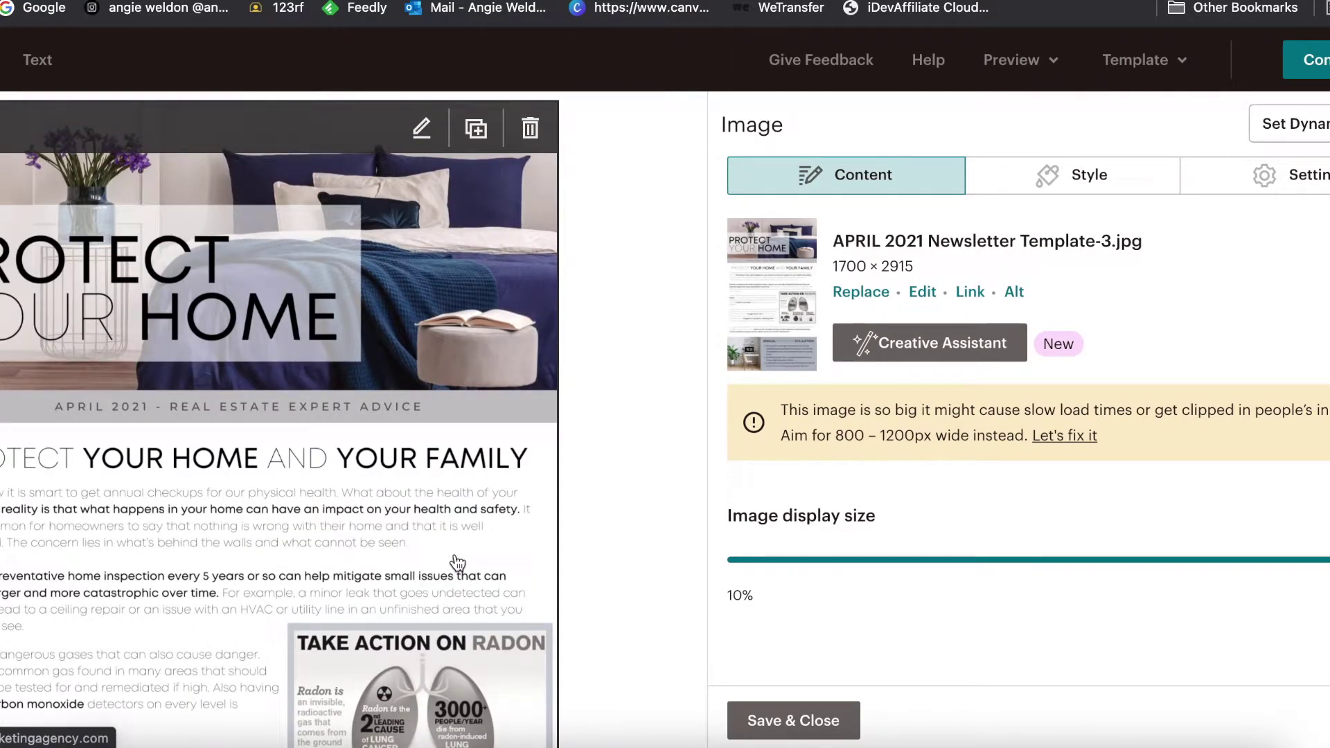
pyautogui.scroll(-7, 457, 561)
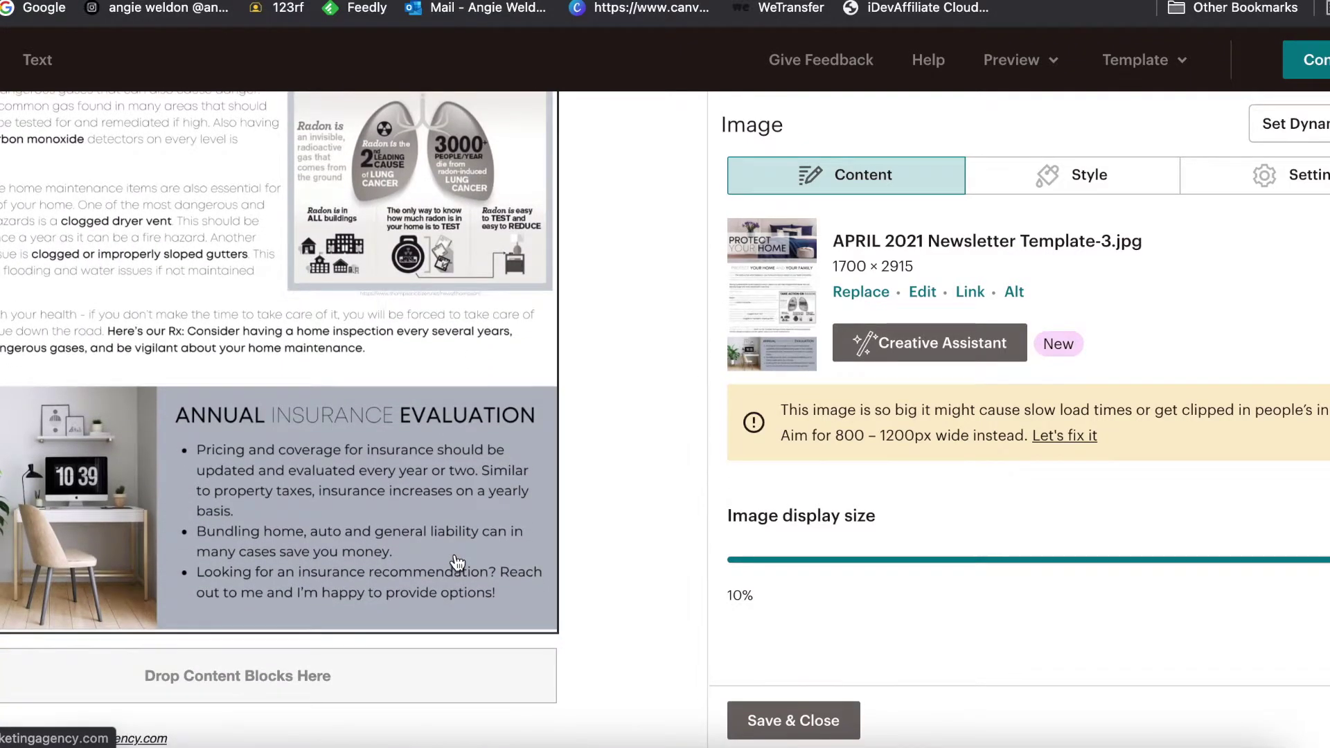
pyautogui.scroll(7, 454, 478)
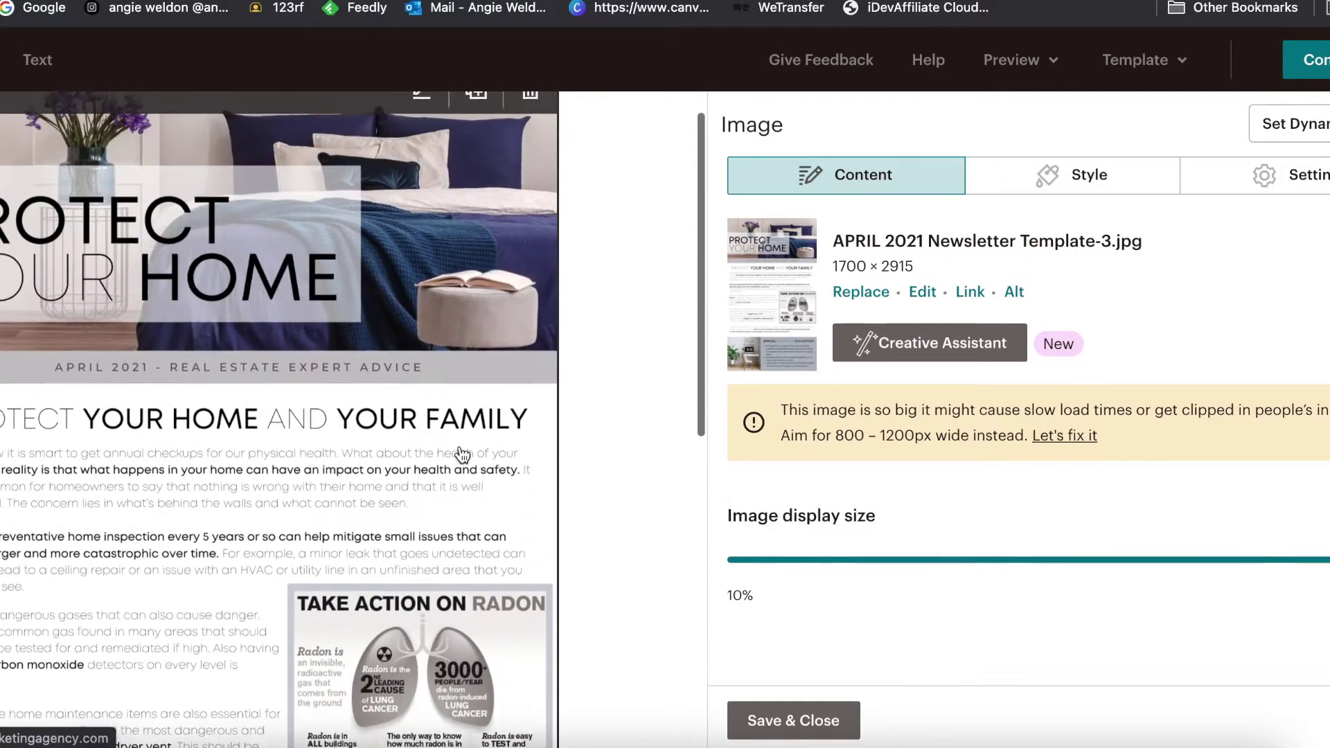
pyautogui.scroll(-7, 460, 451)
pyautogui.click(769, 719)
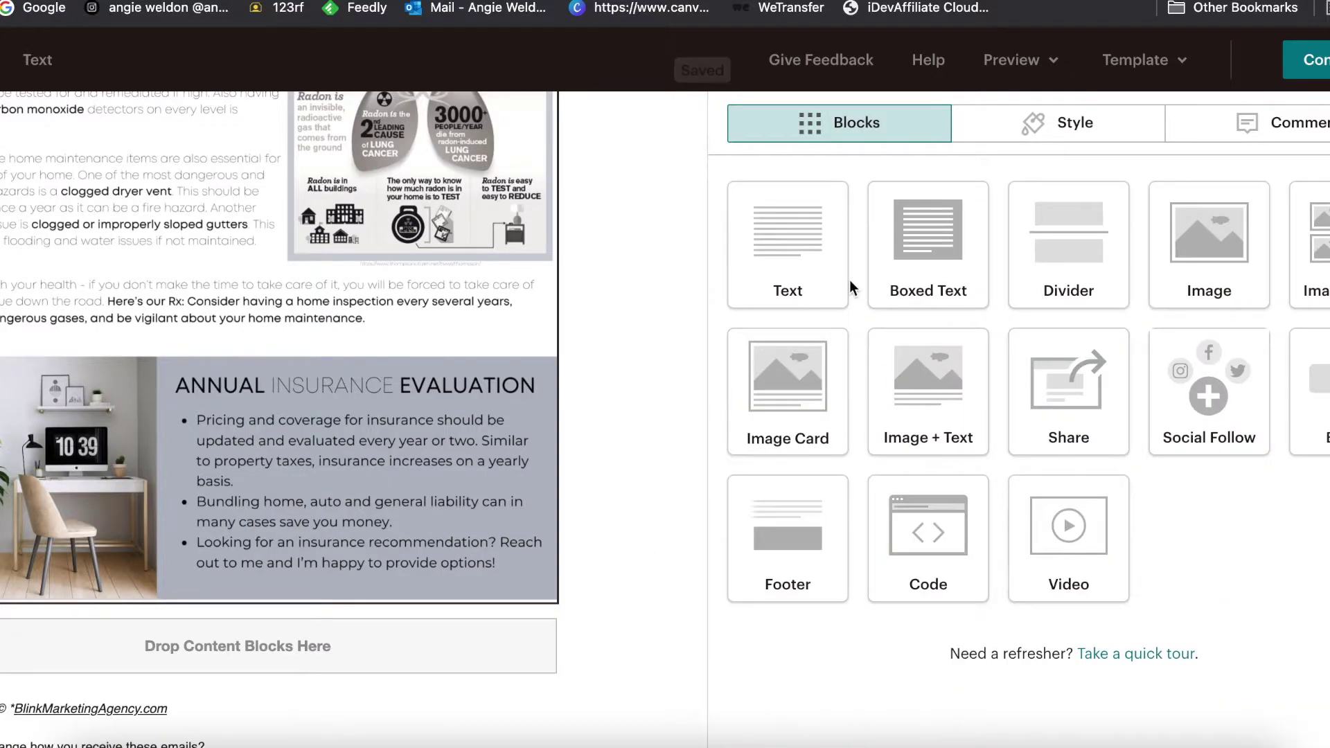
# Add an empty Video block below the insurance section and save it
pyautogui.moveTo(1091, 532); pyautogui.dragTo(291, 616)
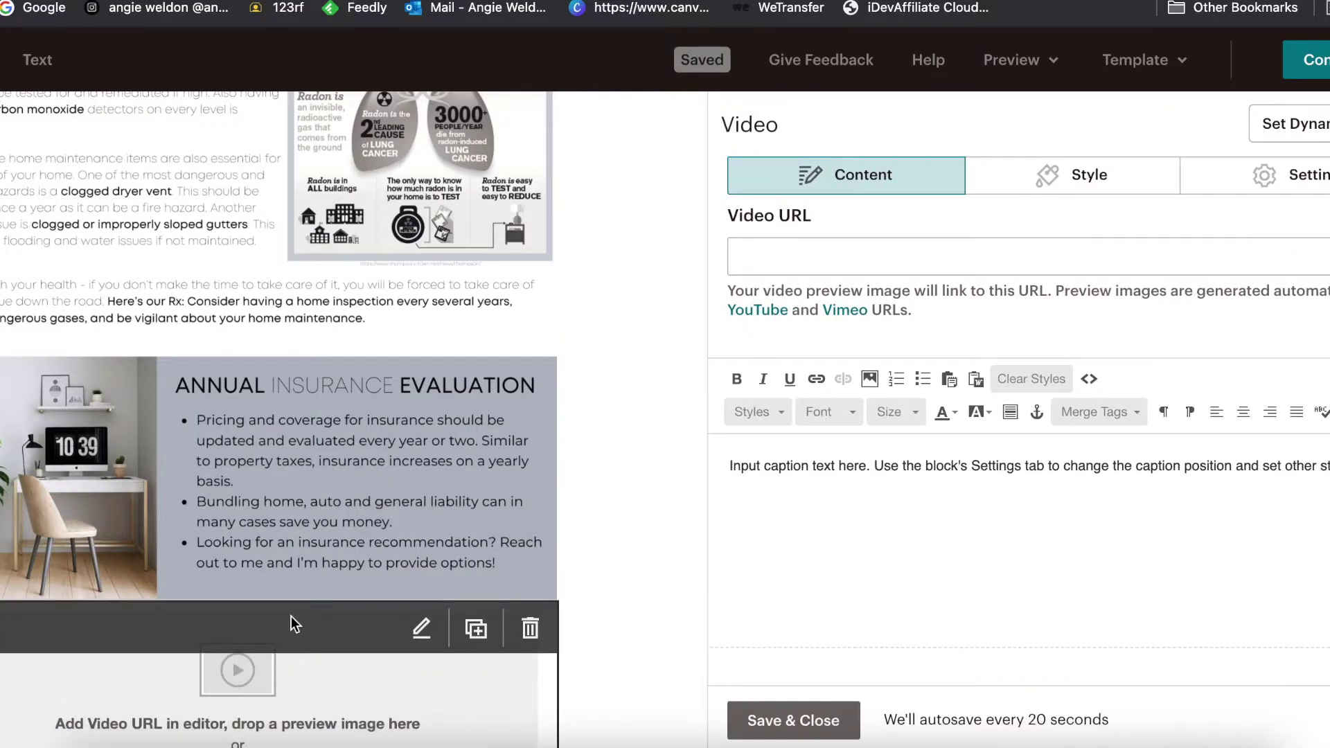
pyautogui.scroll(-2, 387, 569)
pyautogui.scroll(-5, 386, 569)
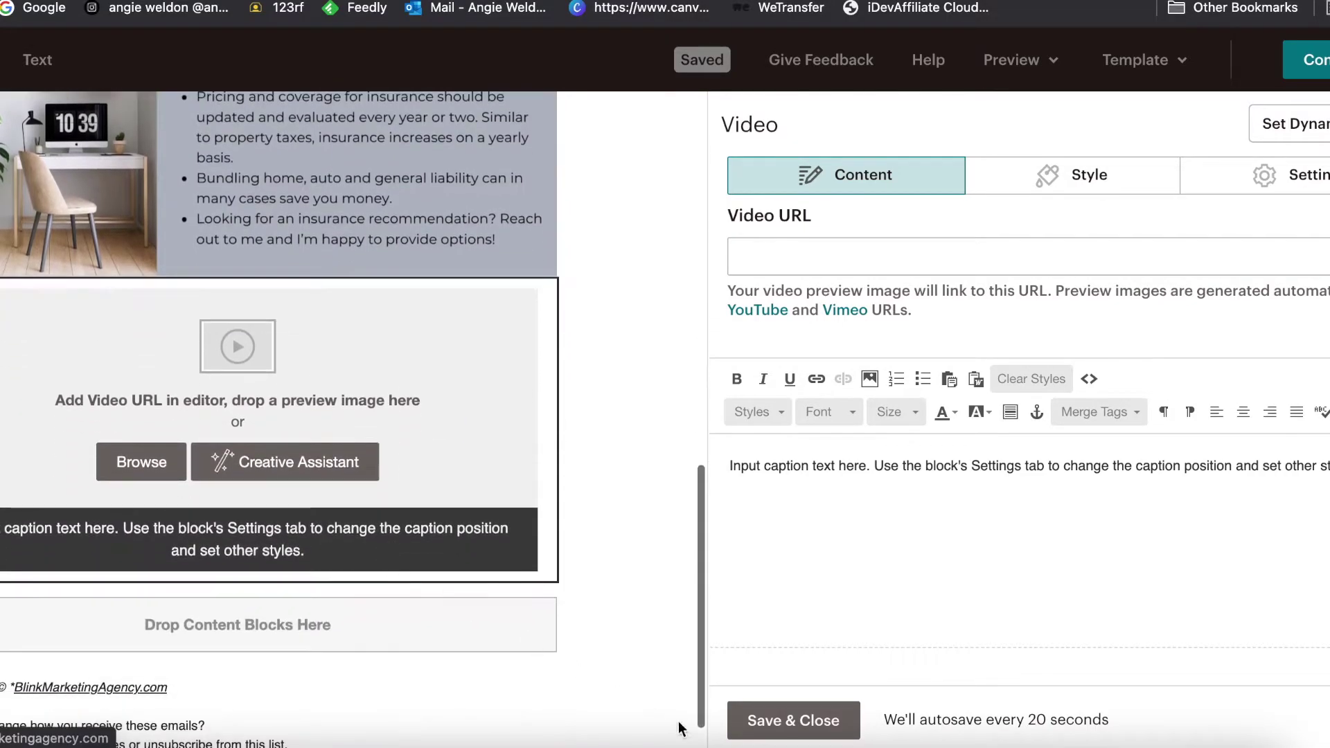
pyautogui.click(793, 720)
# Add an Image block at the end of the email holding Template-3 copy.jpg
pyautogui.moveTo(1229, 246); pyautogui.dragTo(212, 618)
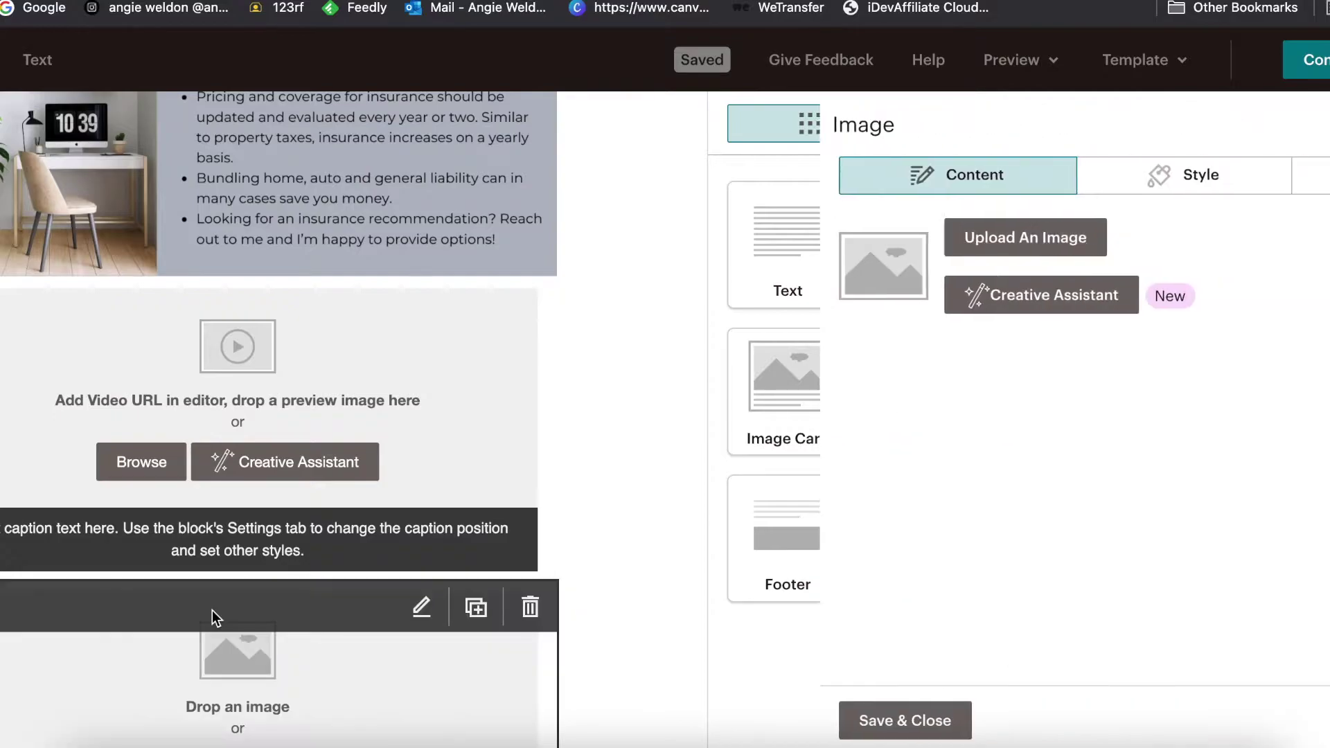
pyautogui.scroll(-3, 376, 638)
pyautogui.scroll(-1, 376, 638)
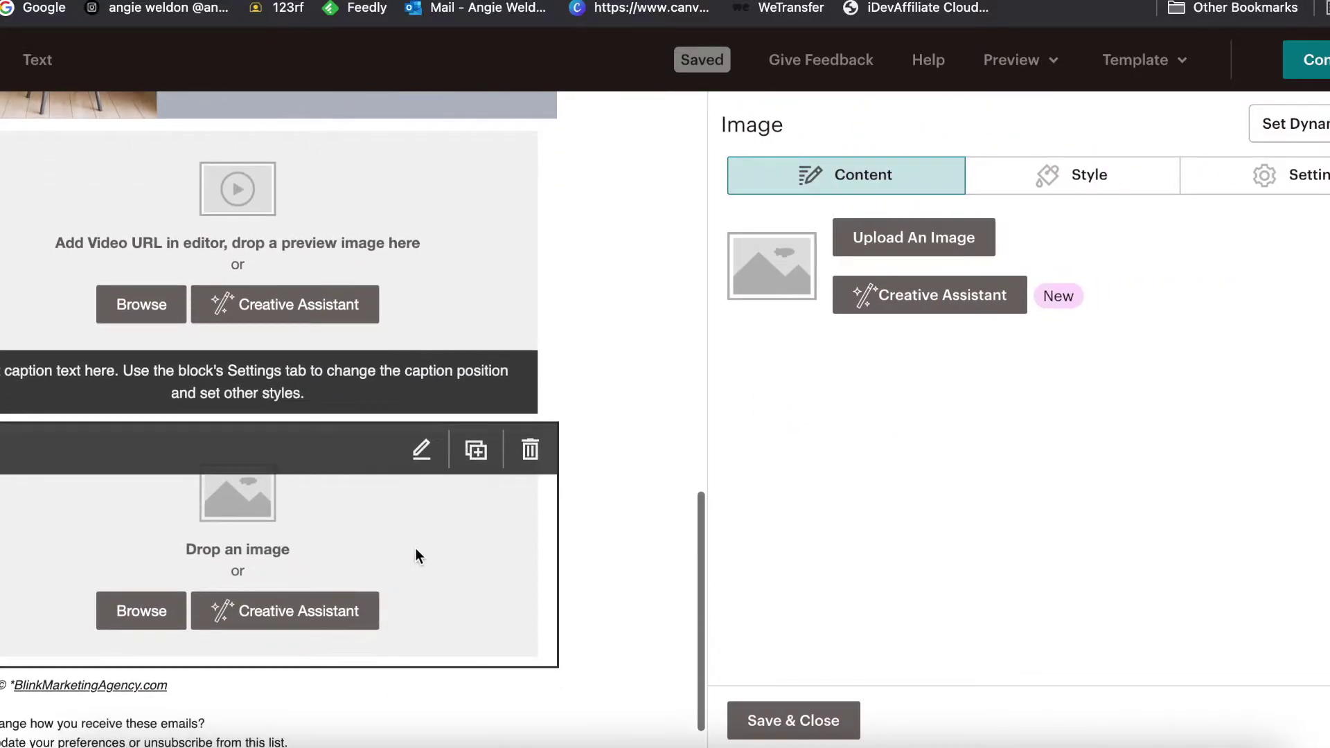
pyautogui.click(946, 232)
pyautogui.doubleClick(487, 380)
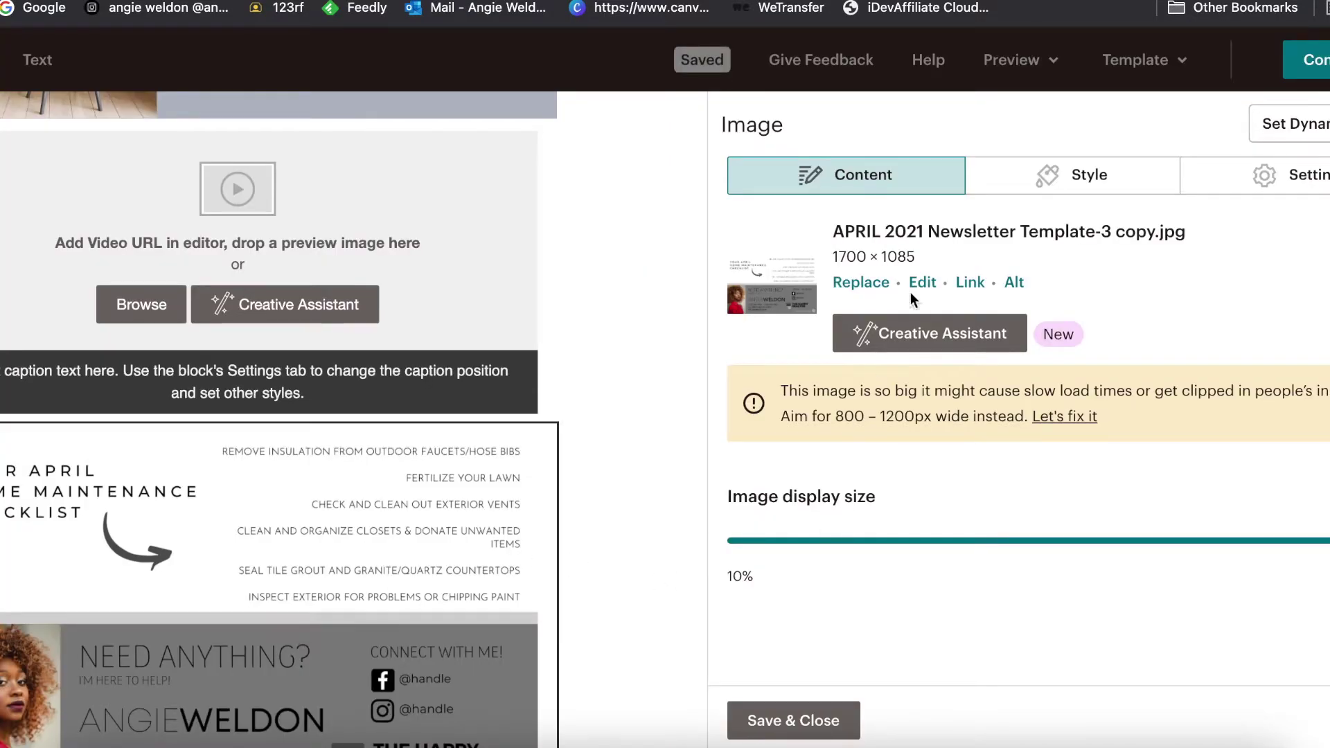
# Link the lower image to the agency website, make it edge to edge, and save
pyautogui.click(970, 284)
pyautogui.write('www.BlinkMarketingAgency.com')
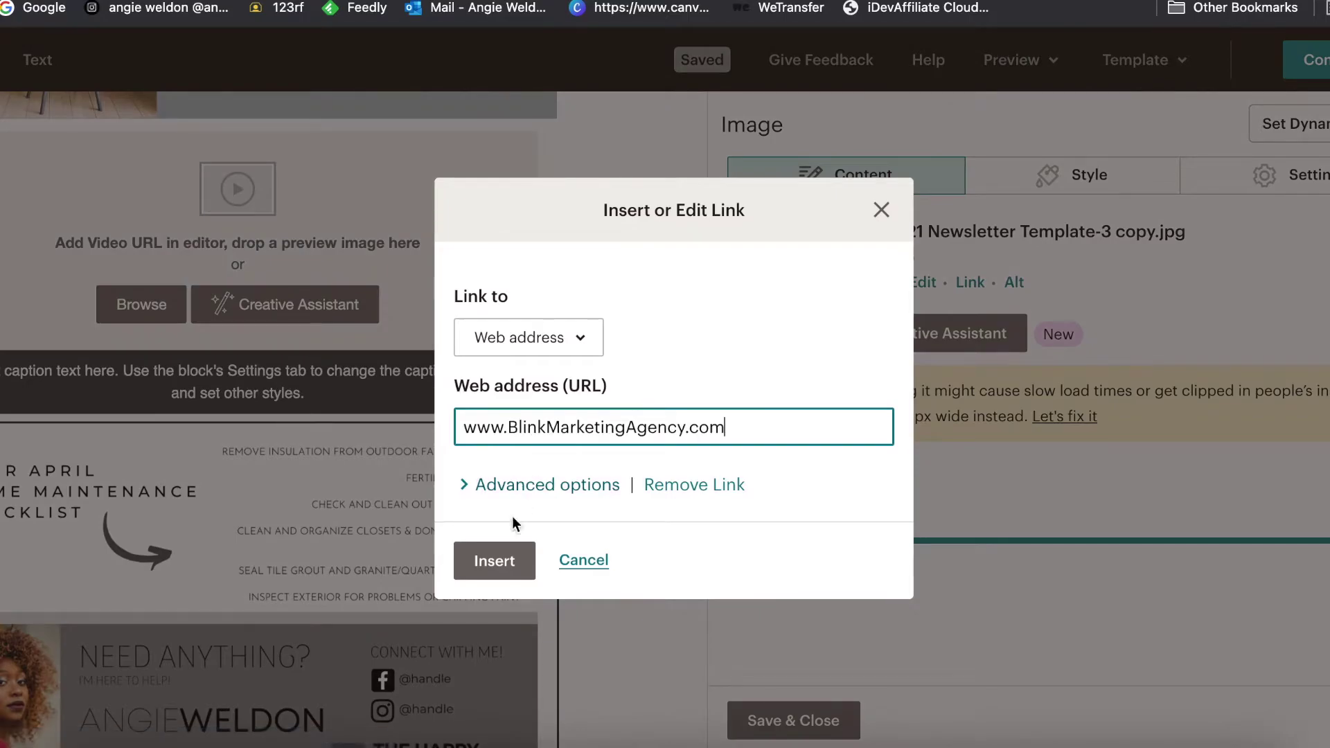
pyautogui.click(479, 561)
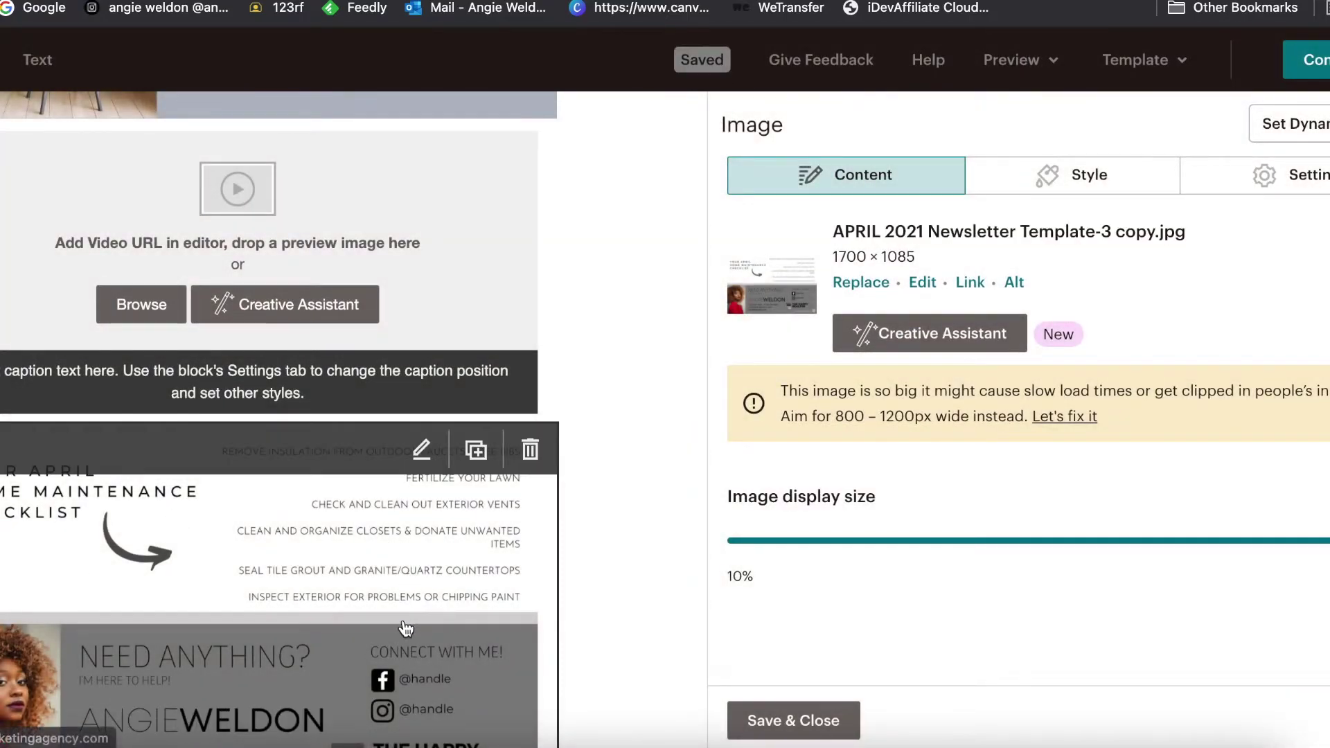
pyautogui.click(1302, 174)
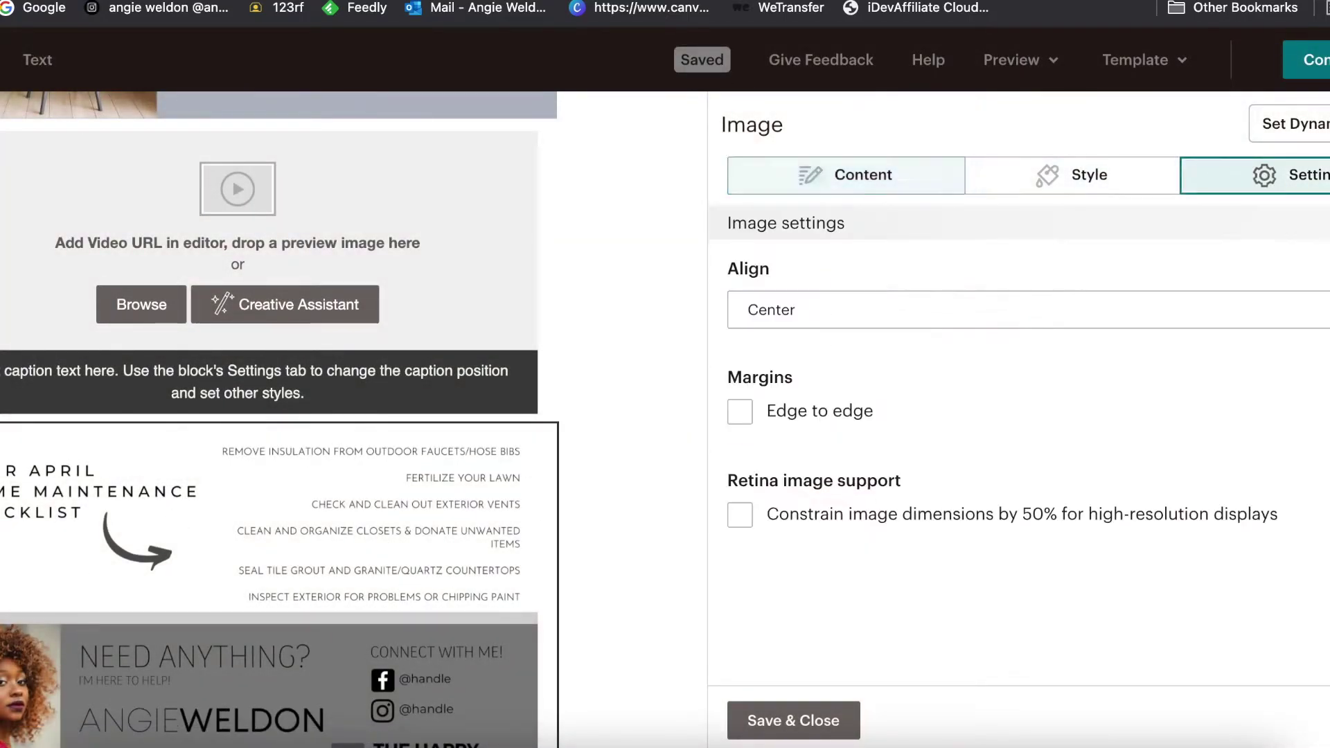
pyautogui.click(740, 413)
pyautogui.click(792, 720)
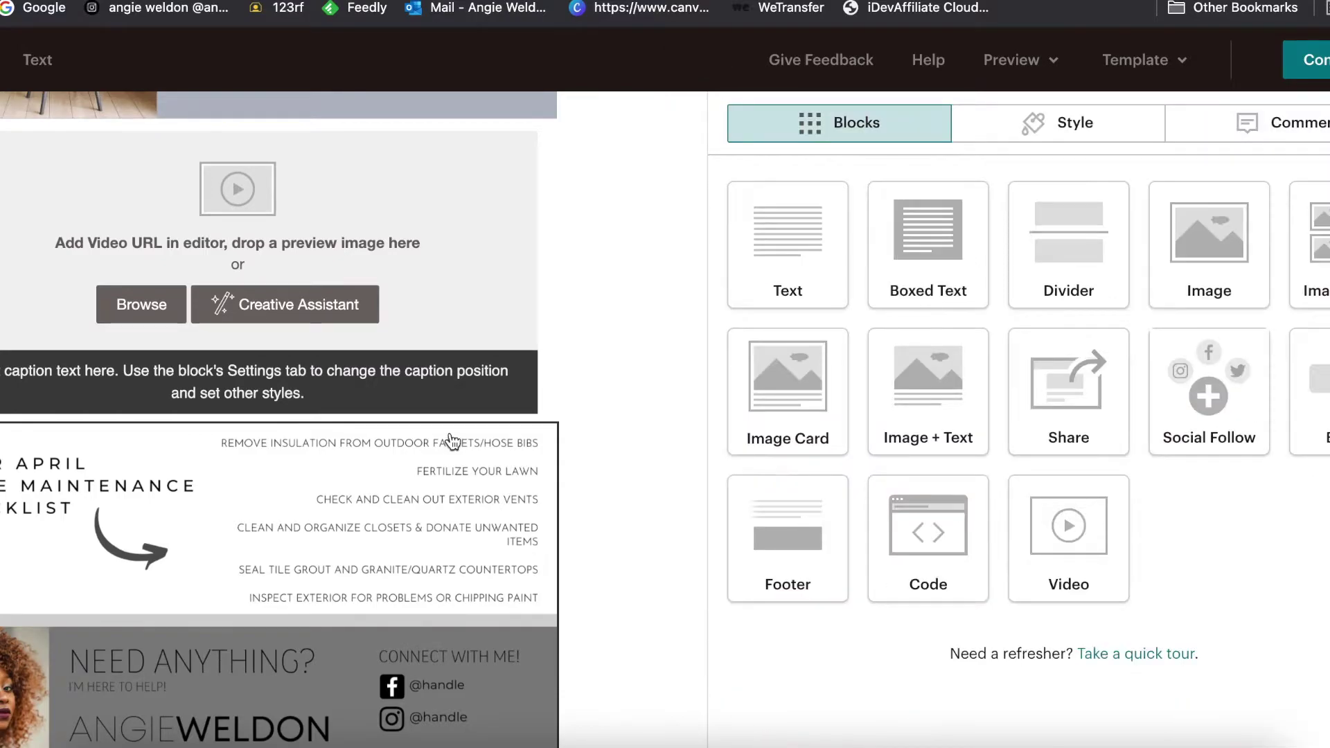
pyautogui.scroll(3, 453, 441)
# Copy the MASTERCLASS: New Agent Crash Course shareable link from YouTube Studio for the video block
pyautogui.click(347, 374)
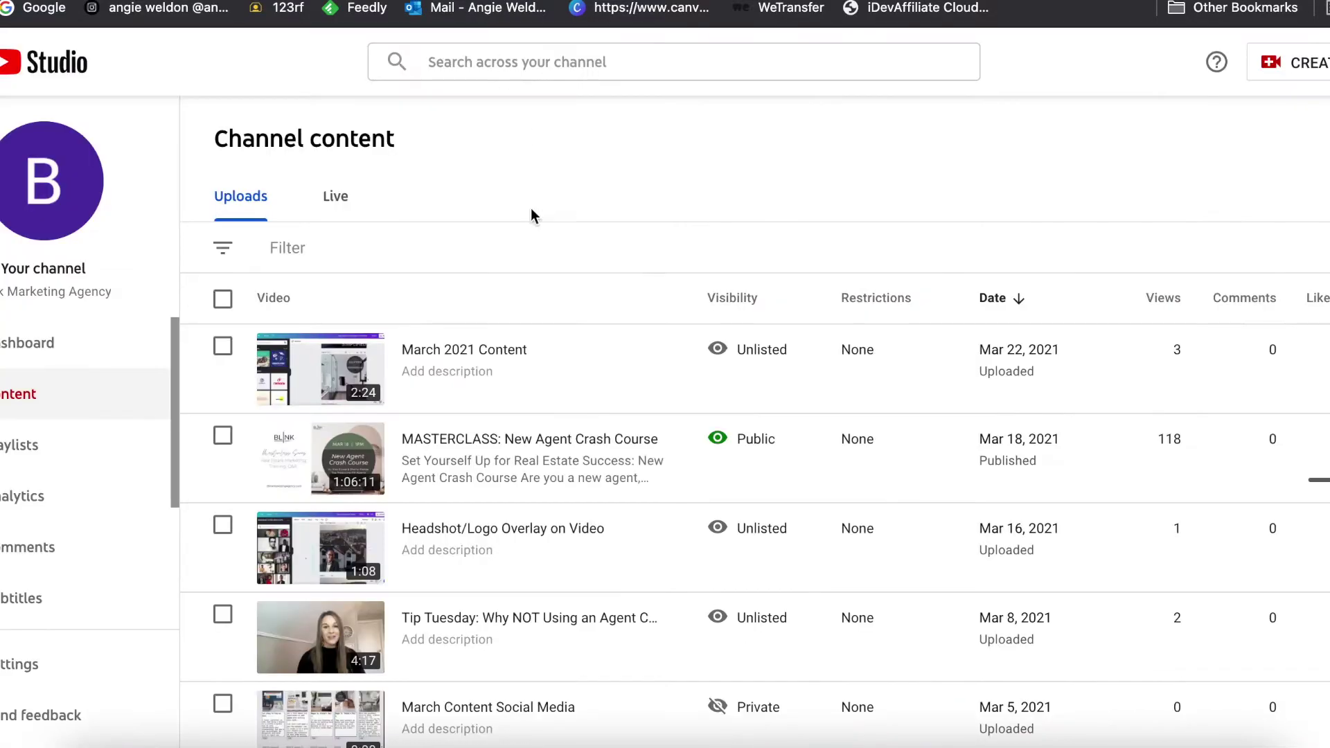
pyautogui.scroll(-2, 538, 596)
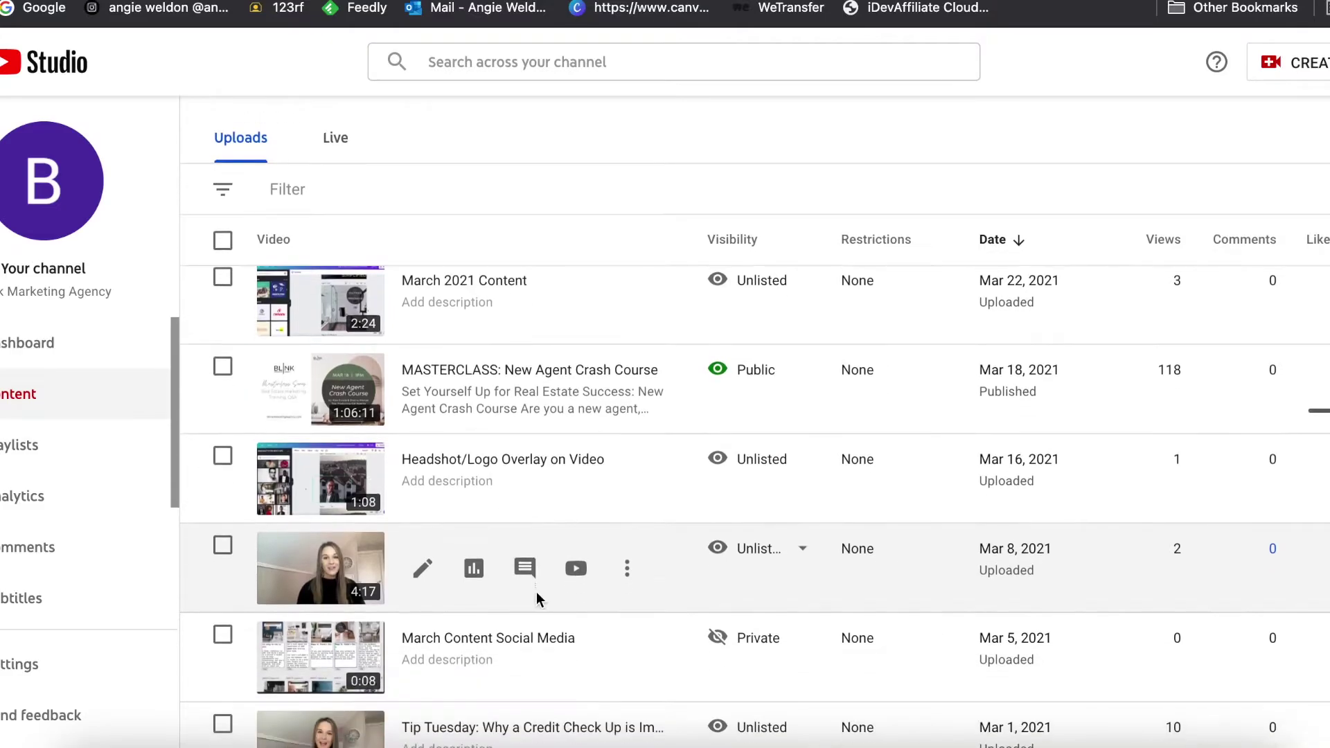
pyautogui.click(634, 392)
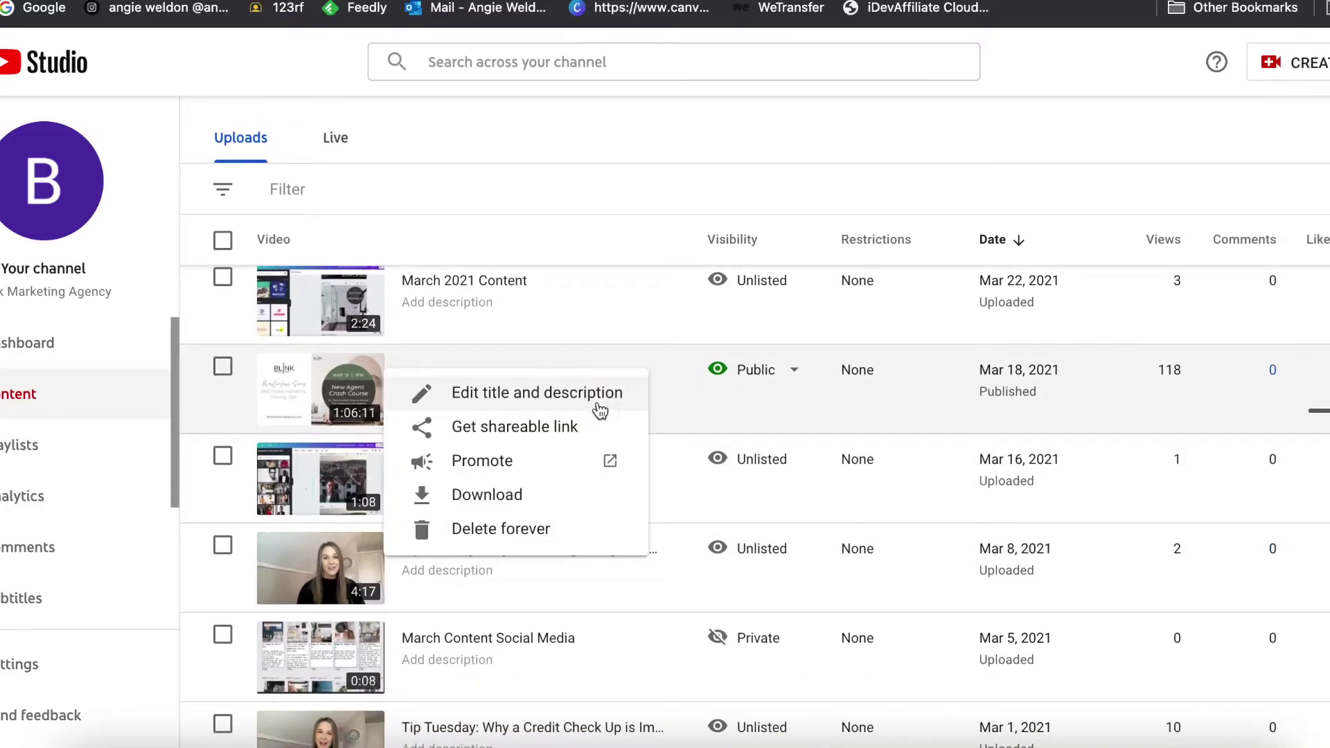
pyautogui.click(559, 425)
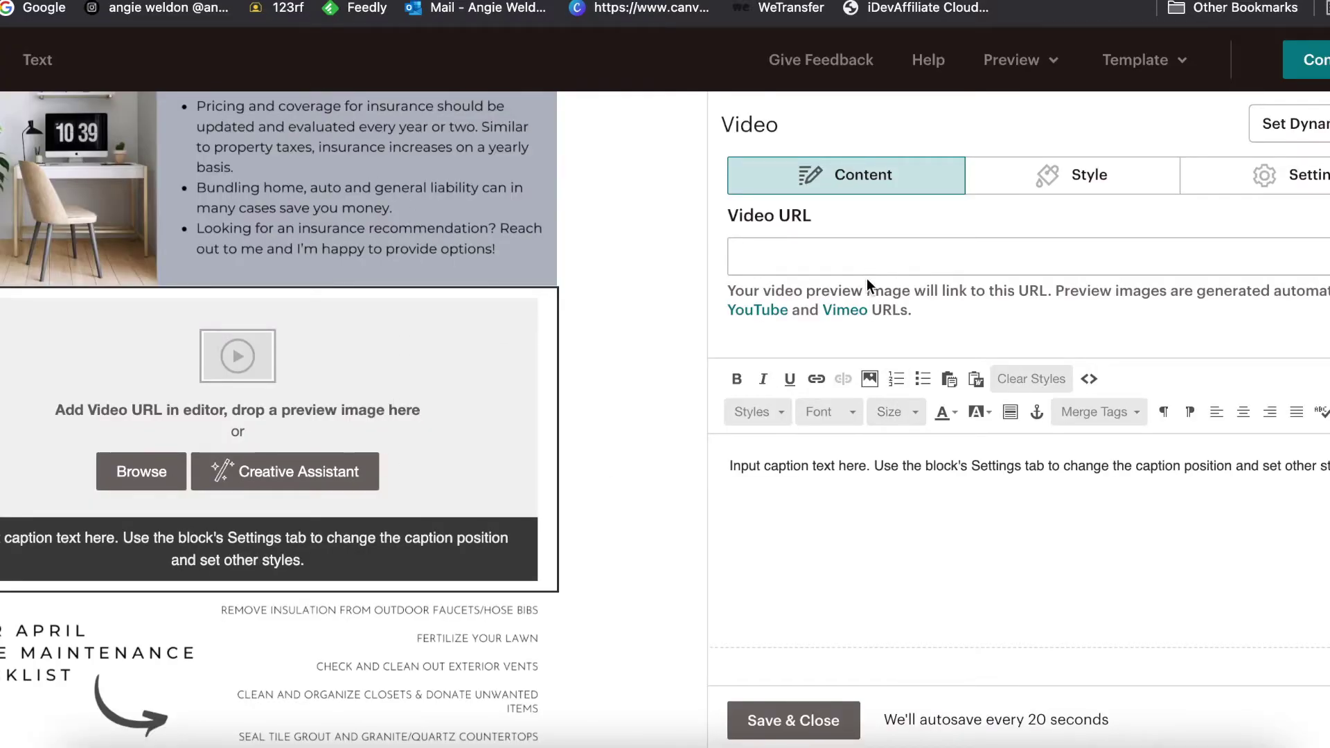
pyautogui.click(862, 257)
# Paste the MASTERCLASS YouTube link as the Video URL, delete the placeholder caption, and save
pyautogui.press('super+v')
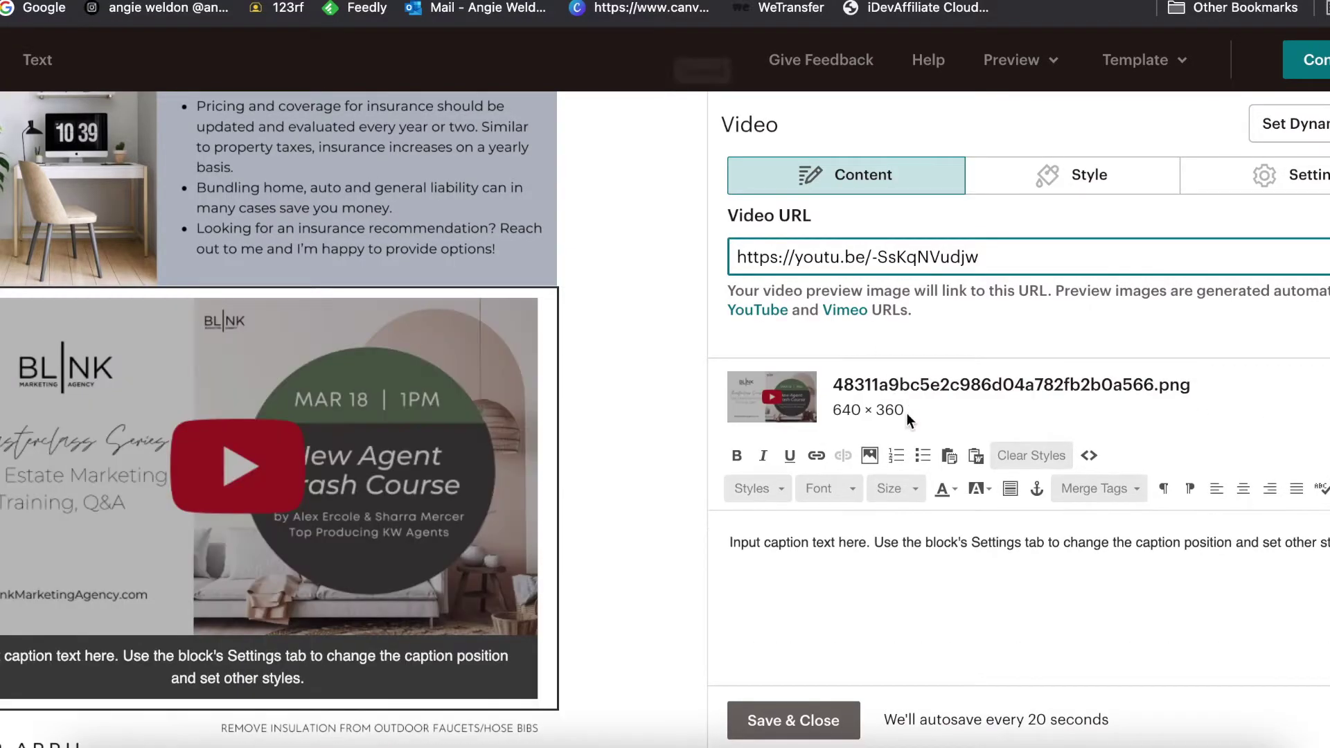
pyautogui.moveTo(1326, 541); pyautogui.dragTo(762, 542)
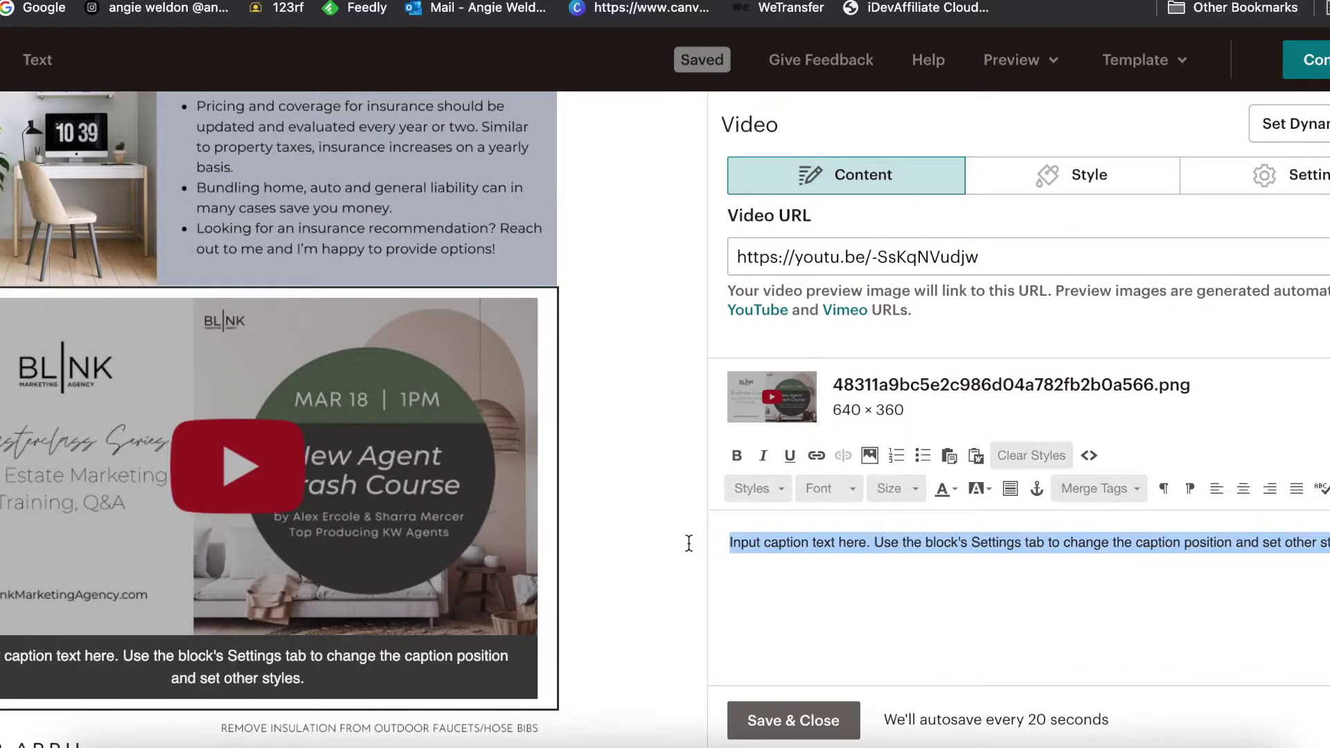
pyautogui.press('BackSpace')
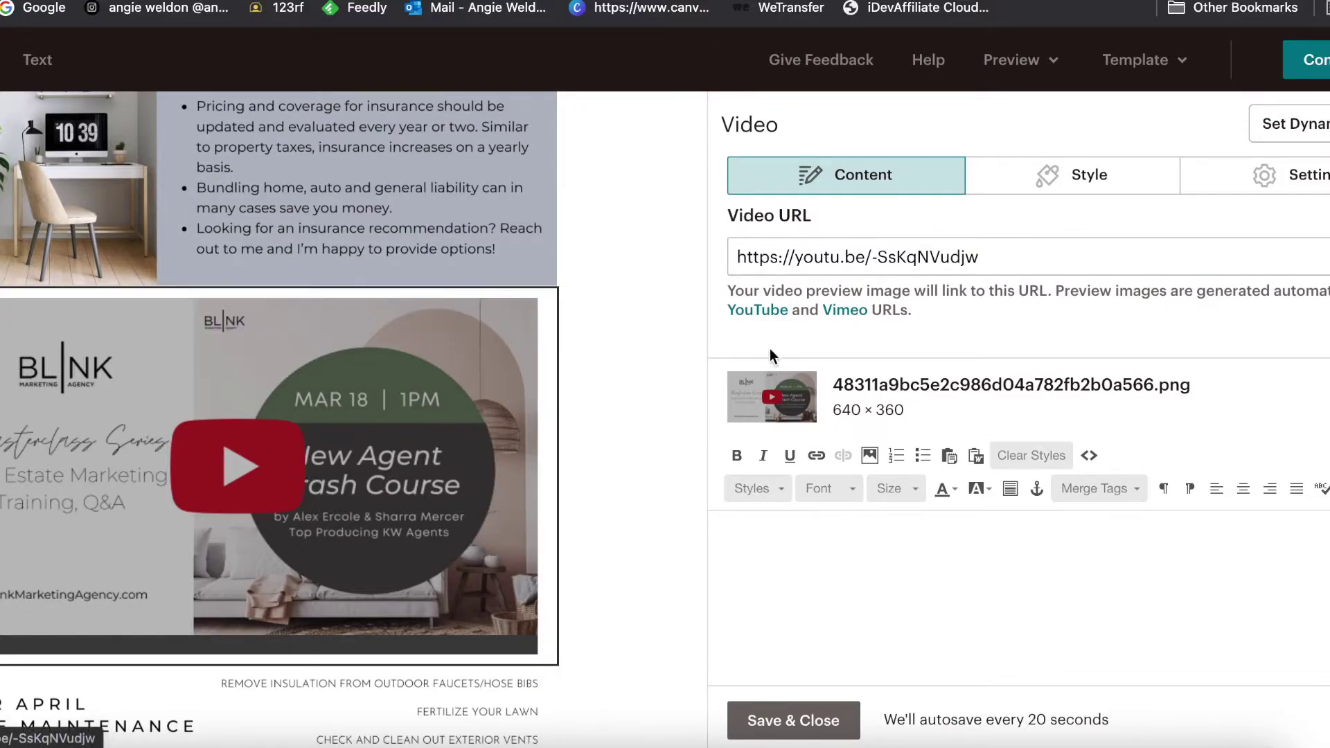
pyautogui.click(770, 725)
pyautogui.scroll(10, 592, 374)
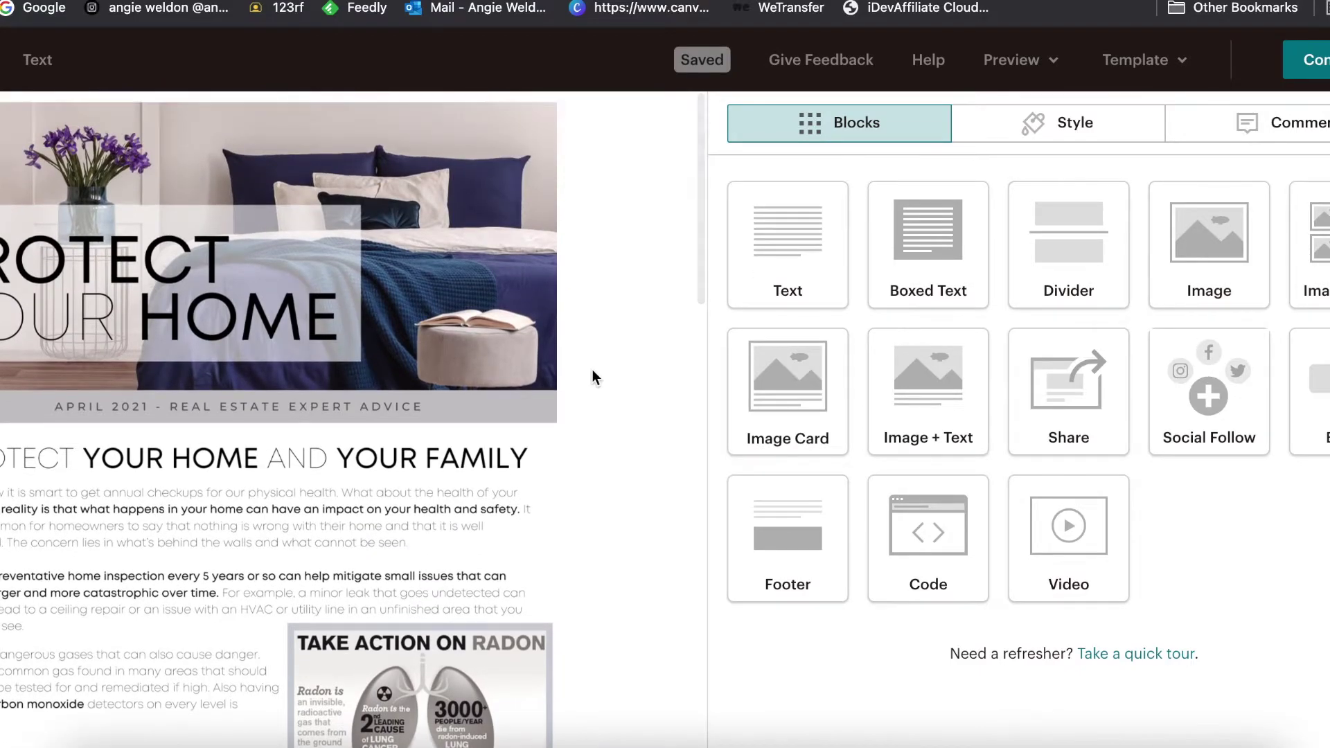
# Add a centred text block above the footer reading 'Feel free to contact me to buy or sell your home! I am here for you!'
pyautogui.scroll(-8, 592, 374)
pyautogui.scroll(-10, 593, 371)
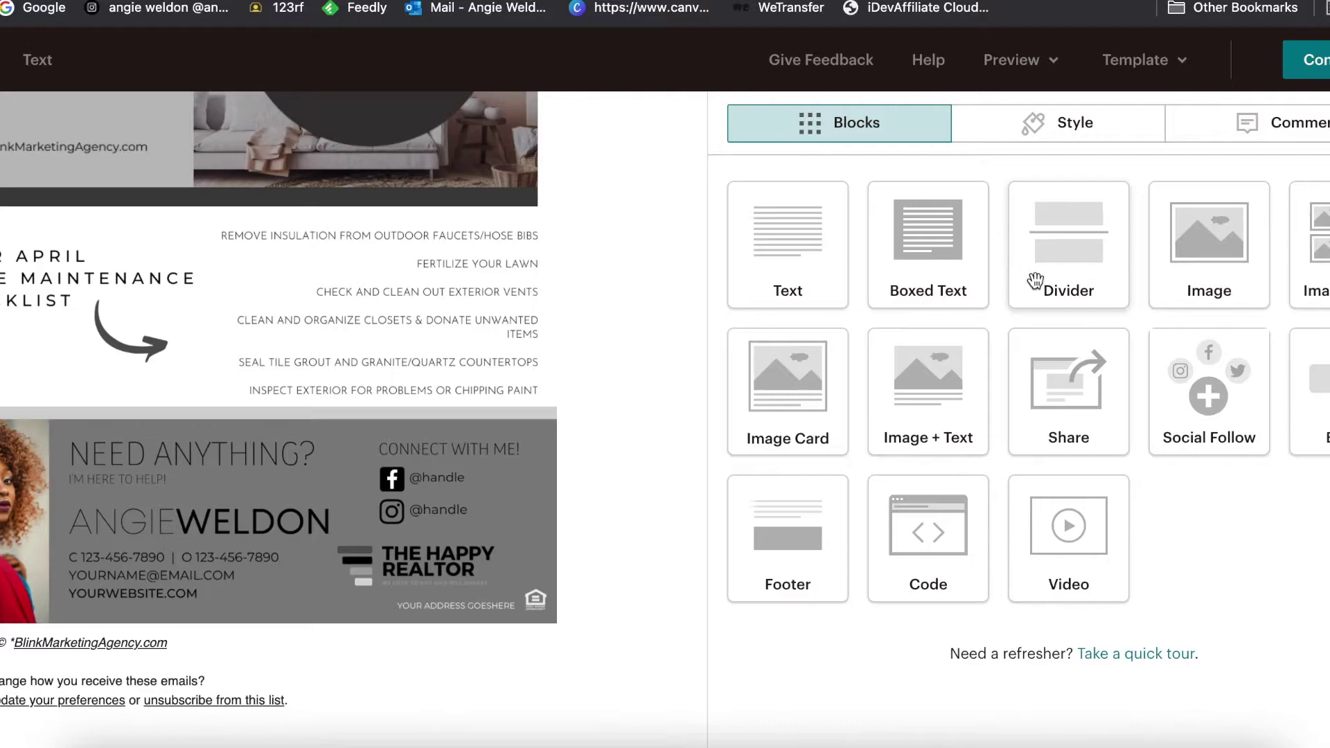
pyautogui.moveTo(788, 244); pyautogui.dragTo(159, 640)
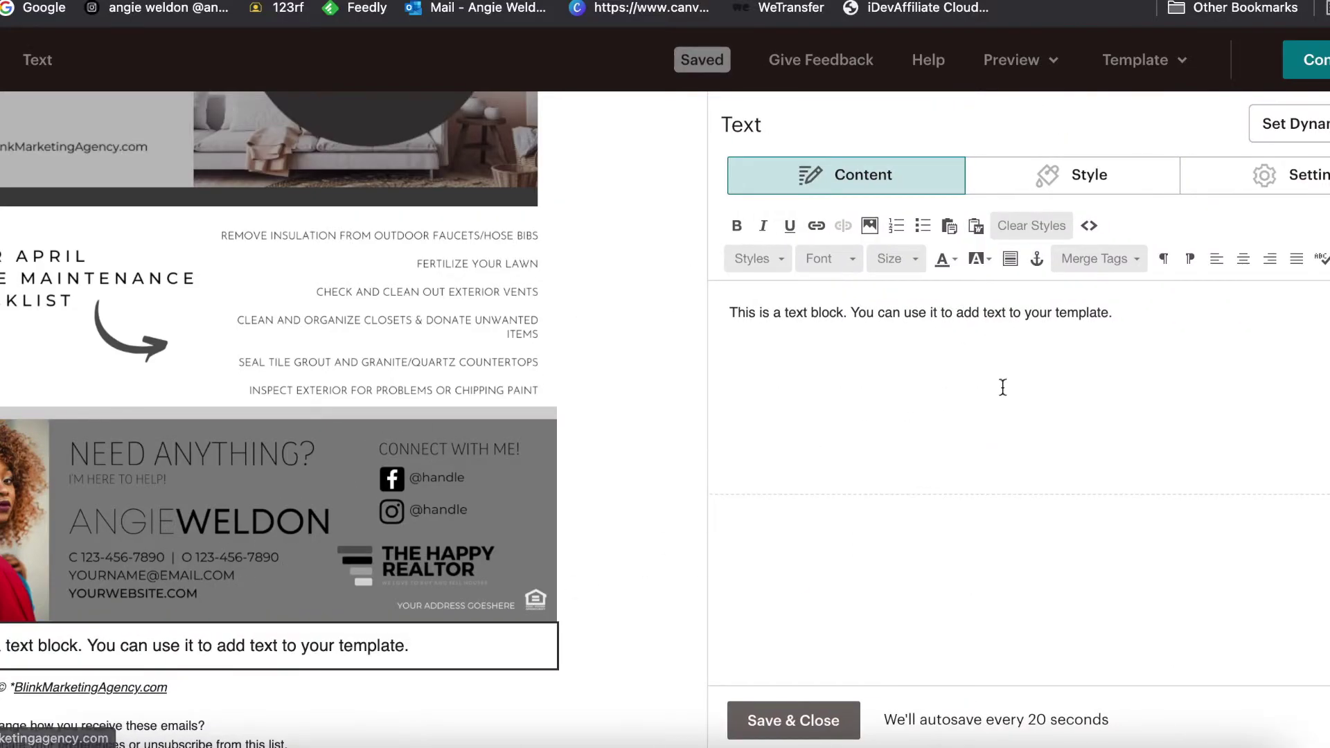
pyautogui.tripleClick(1037, 316)
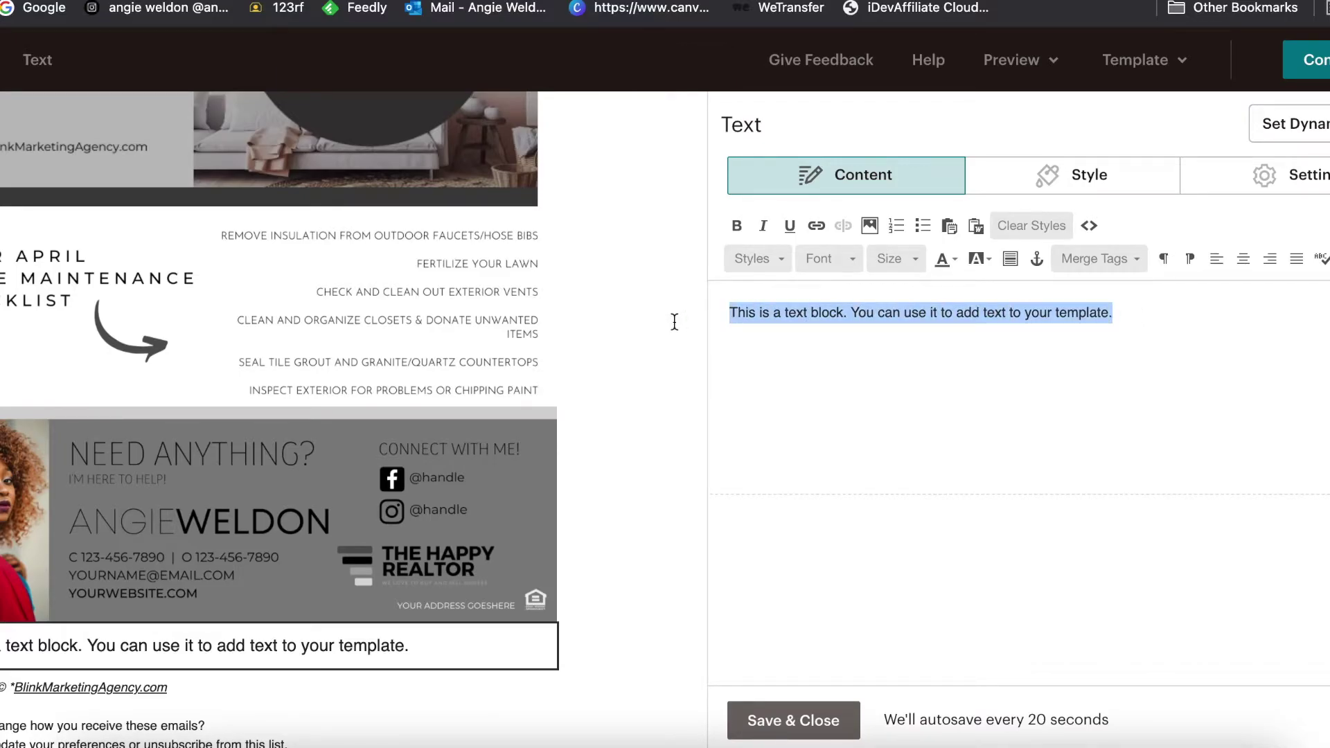
pyautogui.write('Feel free to contact me to buy or sell your home! I am')
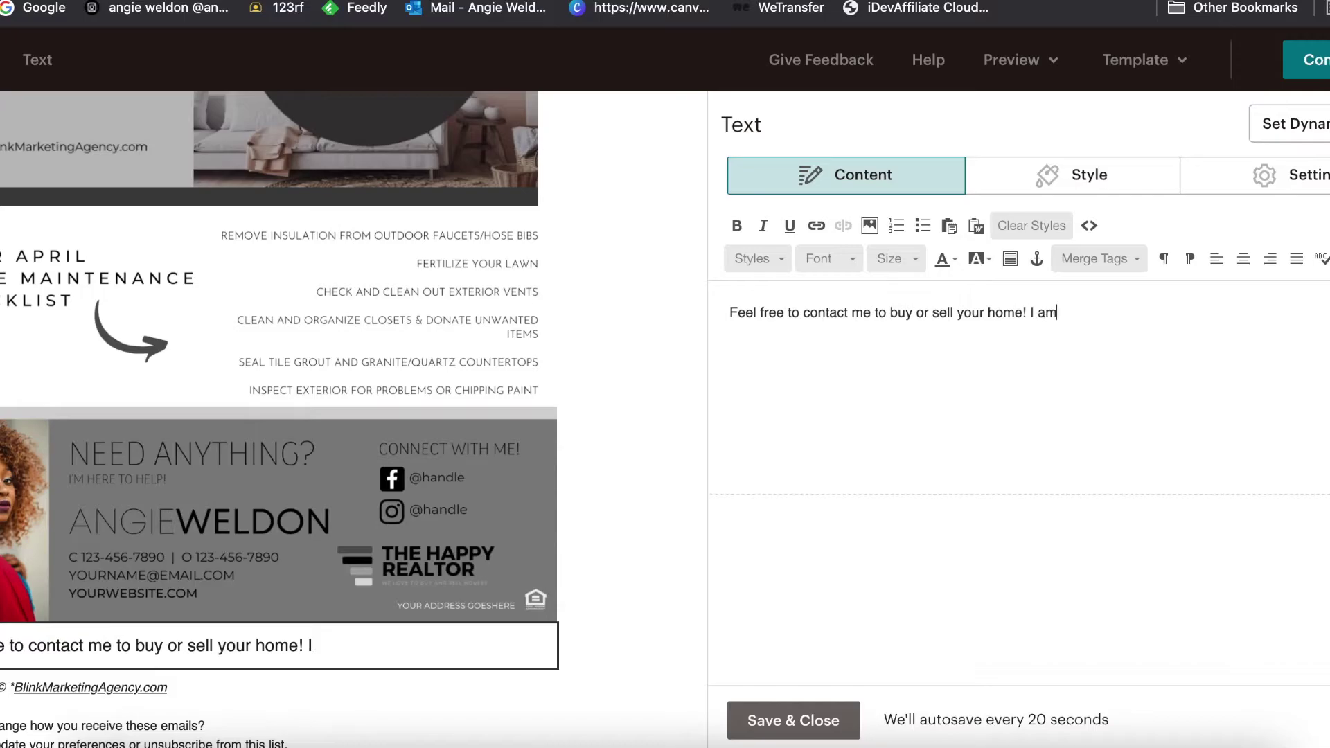
pyautogui.write(' here fore y')
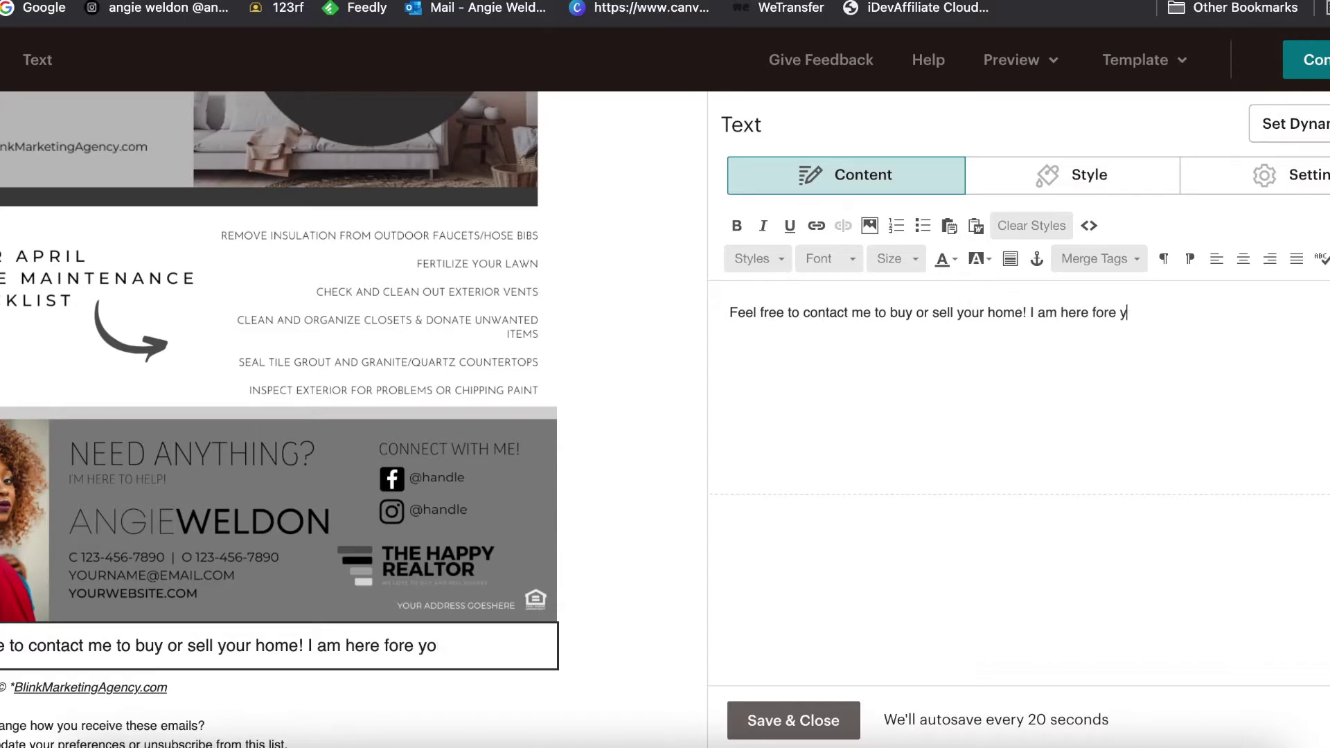
pyautogui.press('BackSpace')
pyautogui.press('BackSpace')
pyautogui.press('BackSpace')
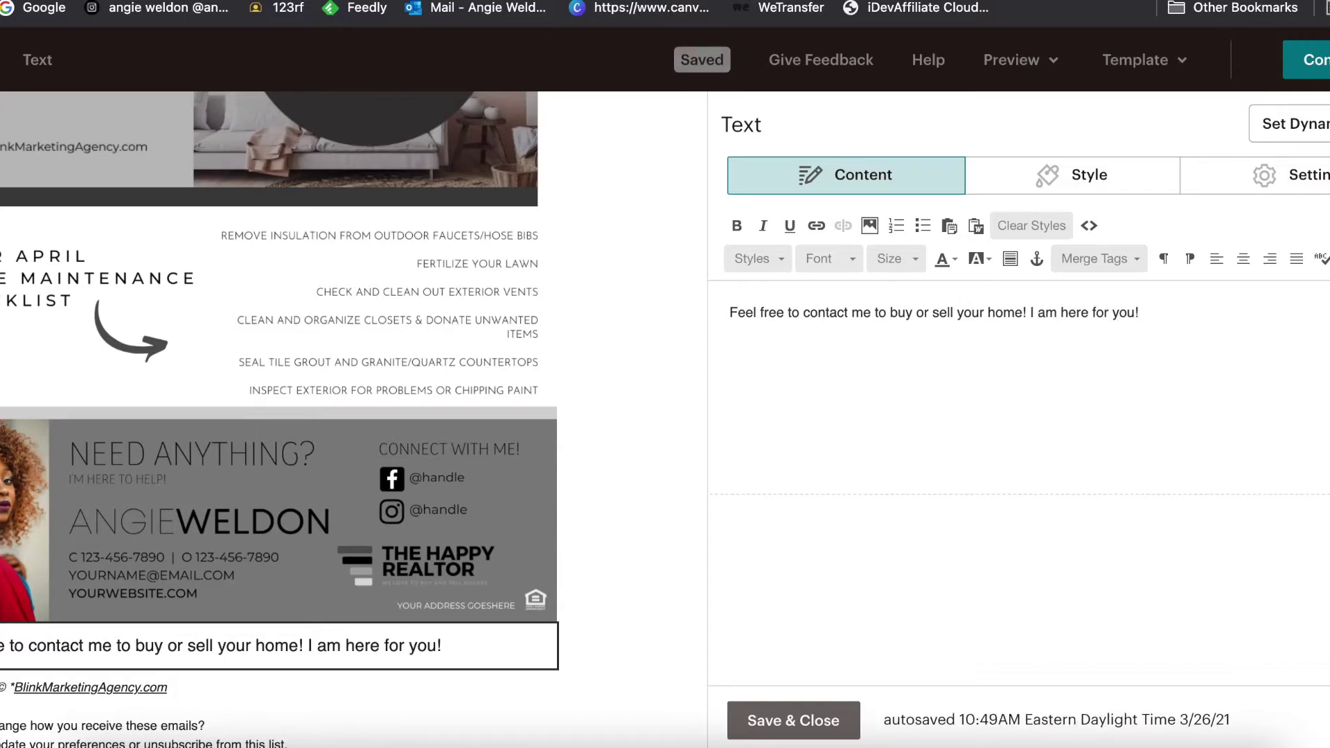
pyautogui.click(1243, 260)
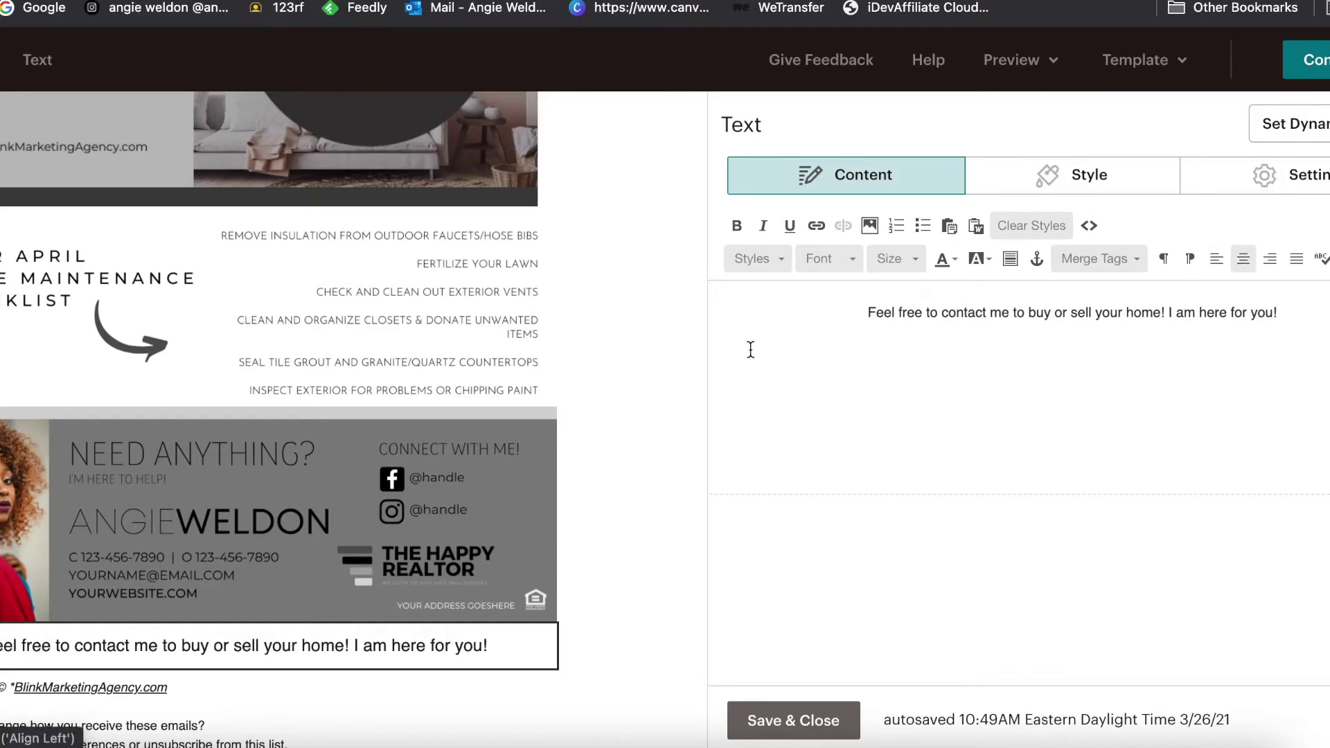
# Save the contact text and add a Social Follow block with Facebook, Twitter and website icons below it
pyautogui.scroll(-1, 395, 328)
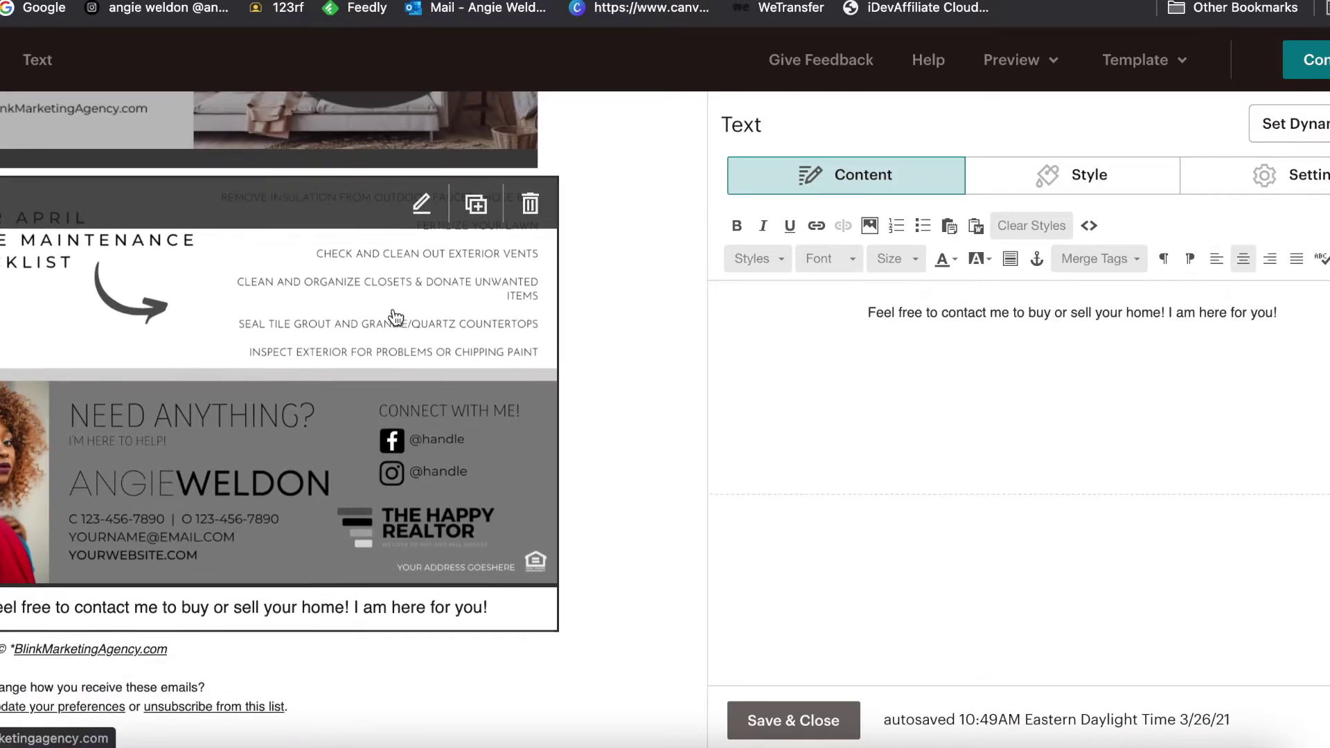
pyautogui.click(780, 703)
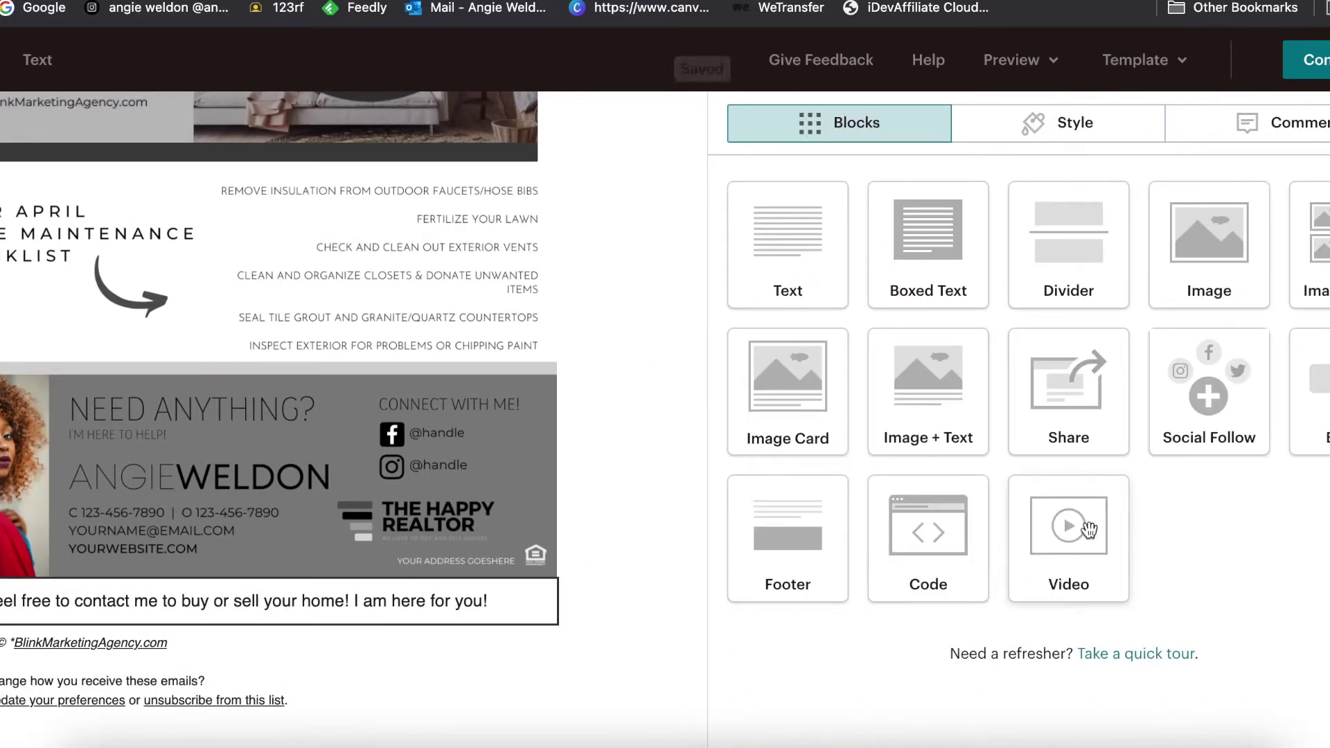
pyautogui.moveTo(1205, 398); pyautogui.dragTo(260, 617)
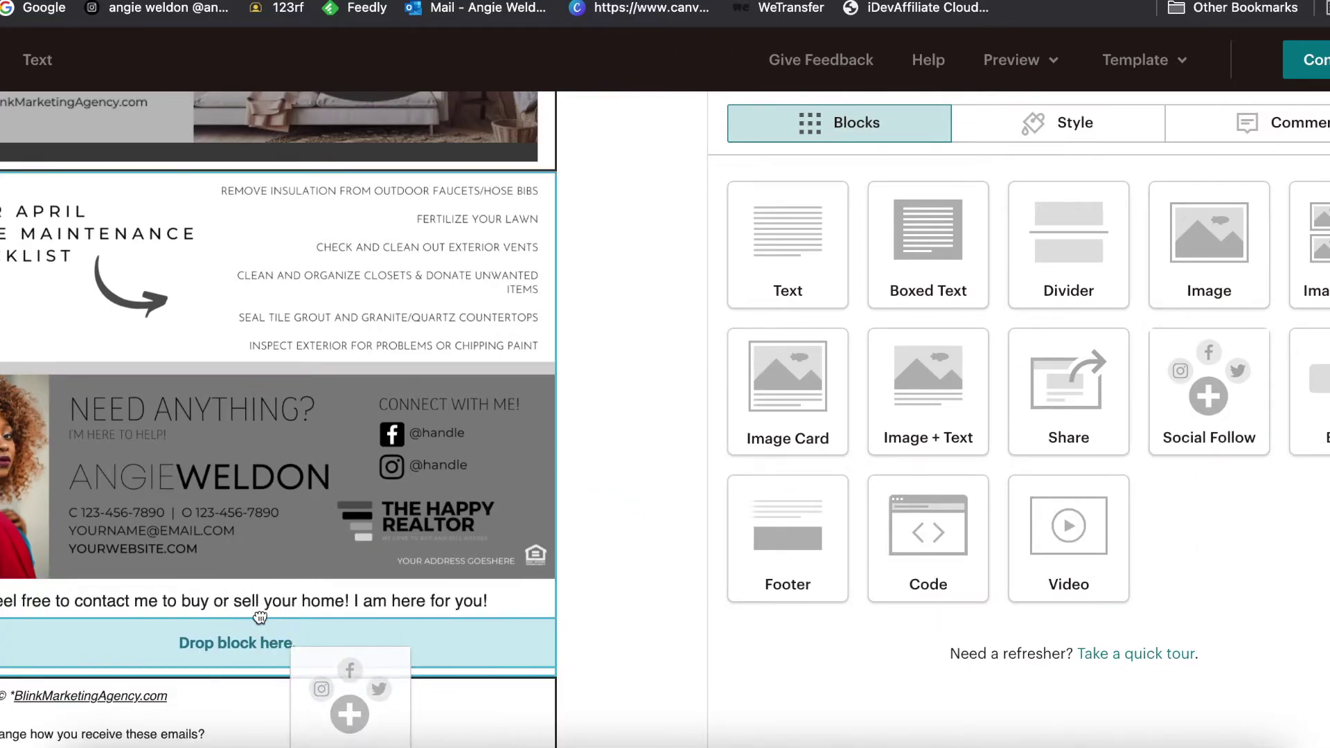
pyautogui.moveTo(211, 504); pyautogui.dragTo(214, 509)
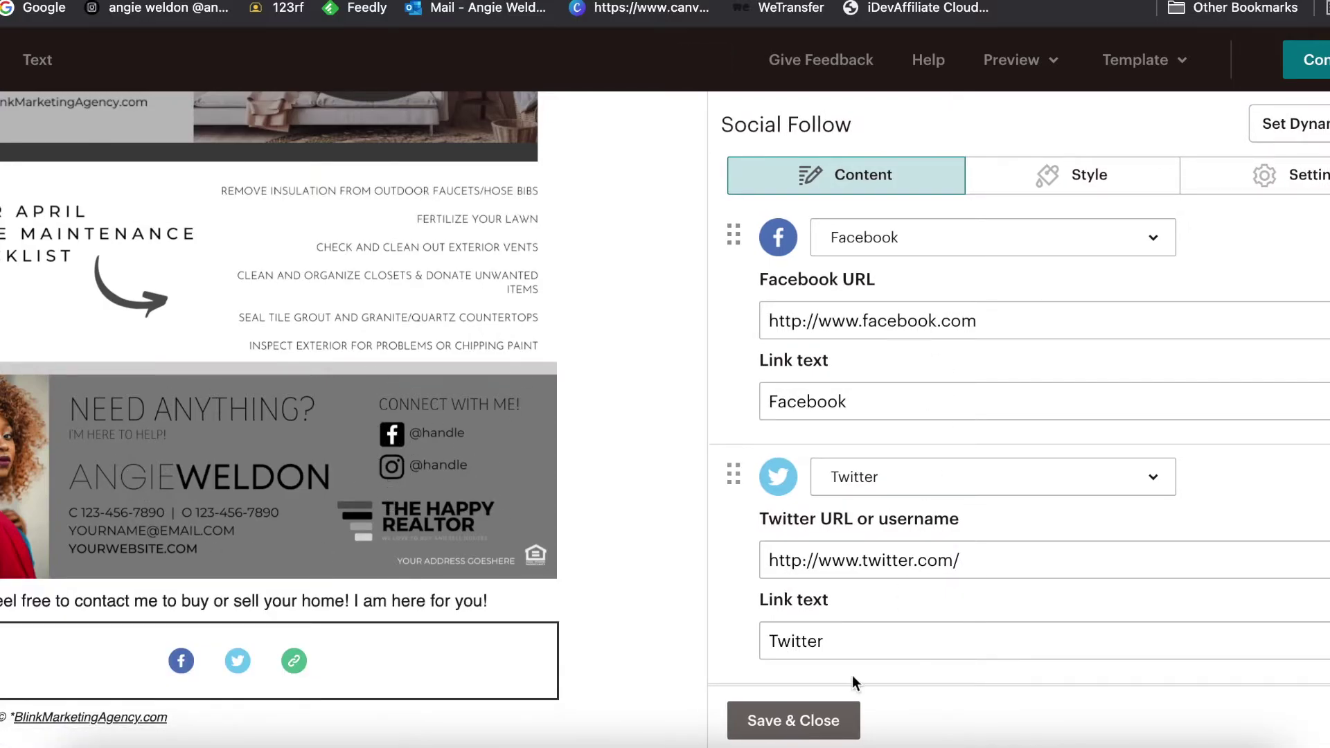
pyautogui.click(801, 707)
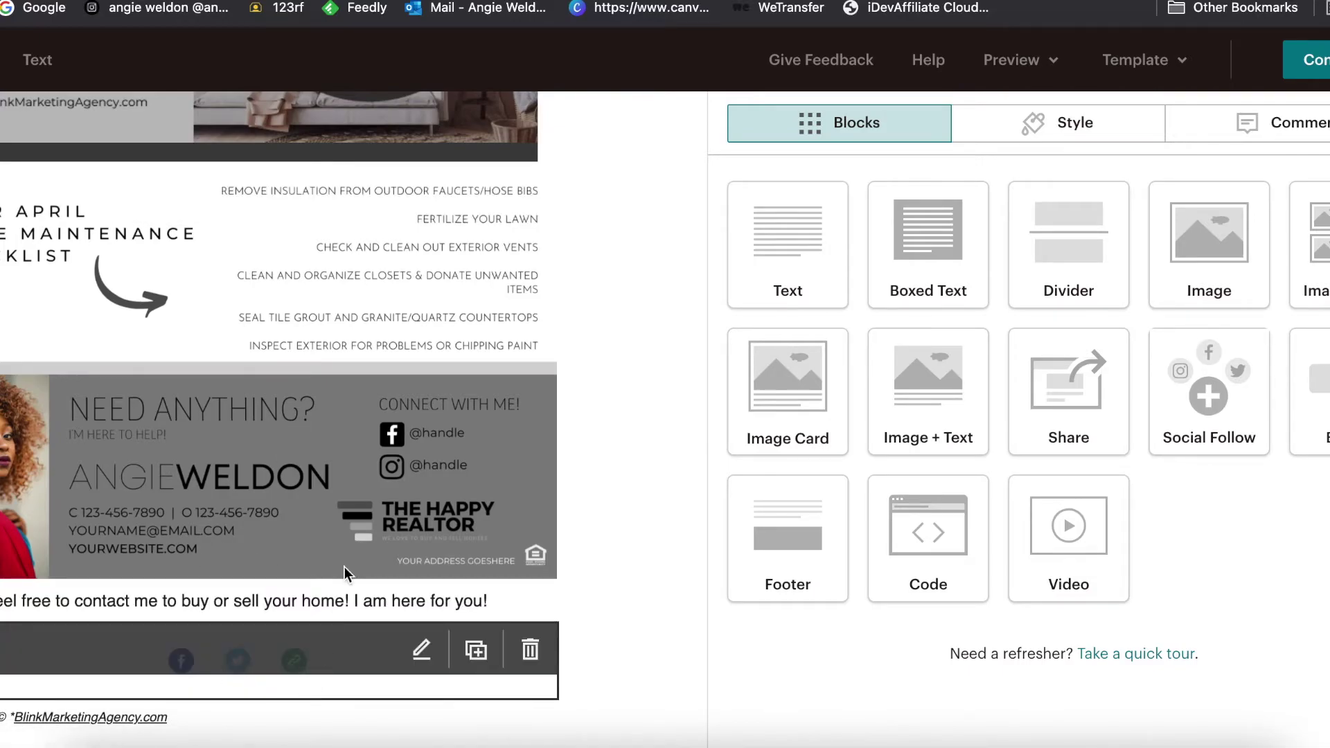
pyautogui.scroll(20, 344, 572)
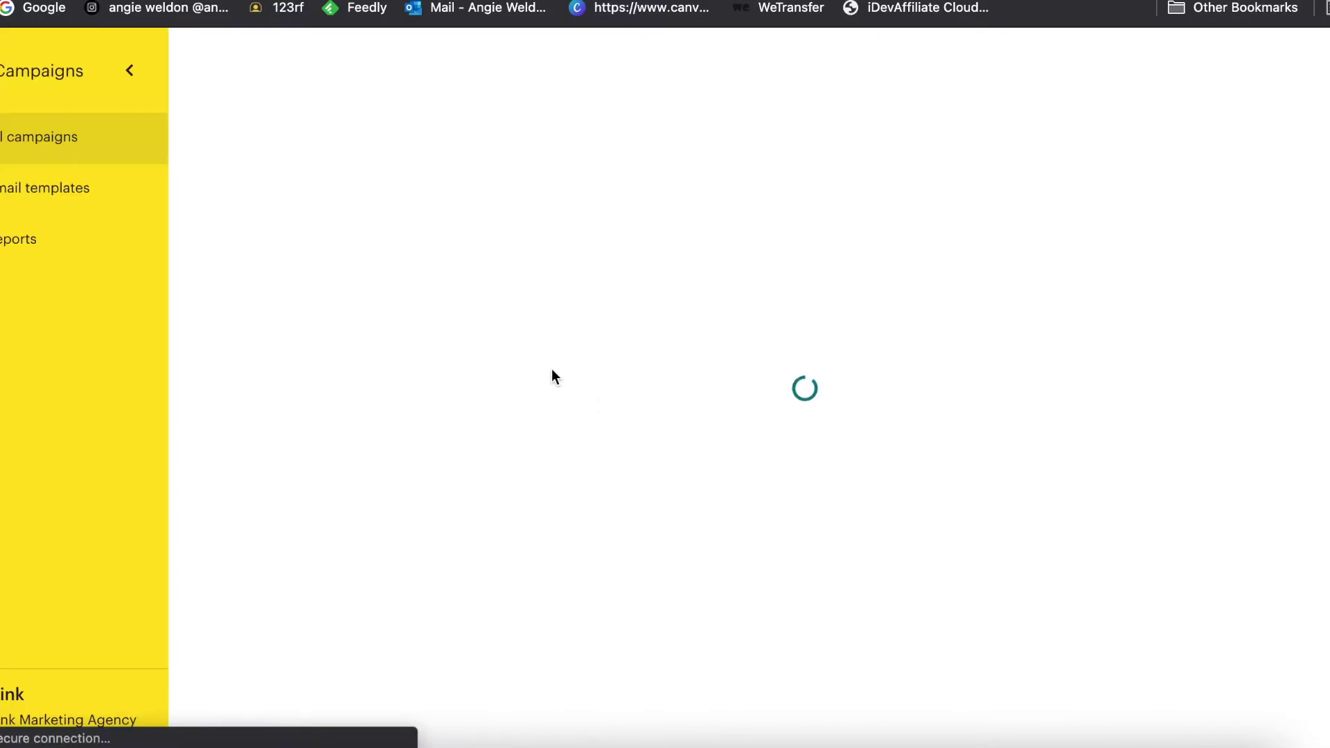
# Review the finished email and send the April newsletter to the Test audience's one subscriber
pyautogui.scroll(-3, 823, 483)
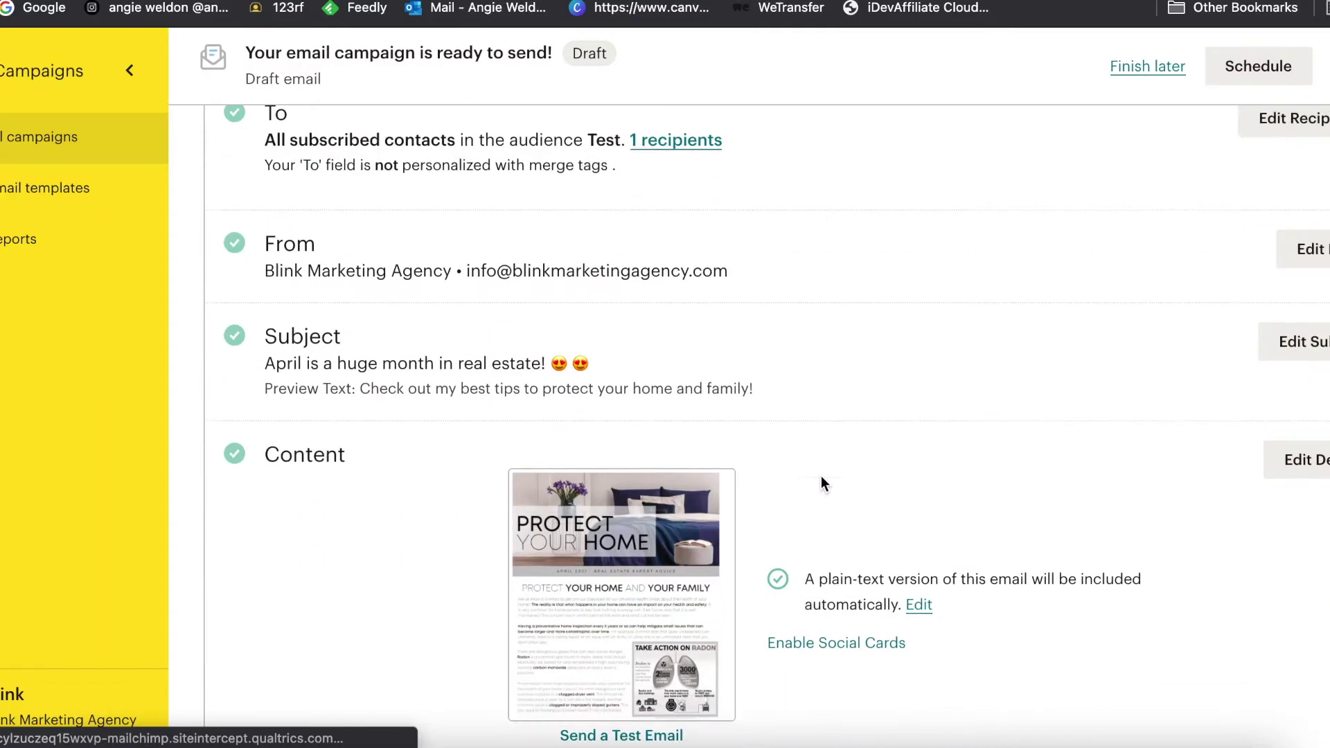
pyautogui.scroll(-6, 824, 483)
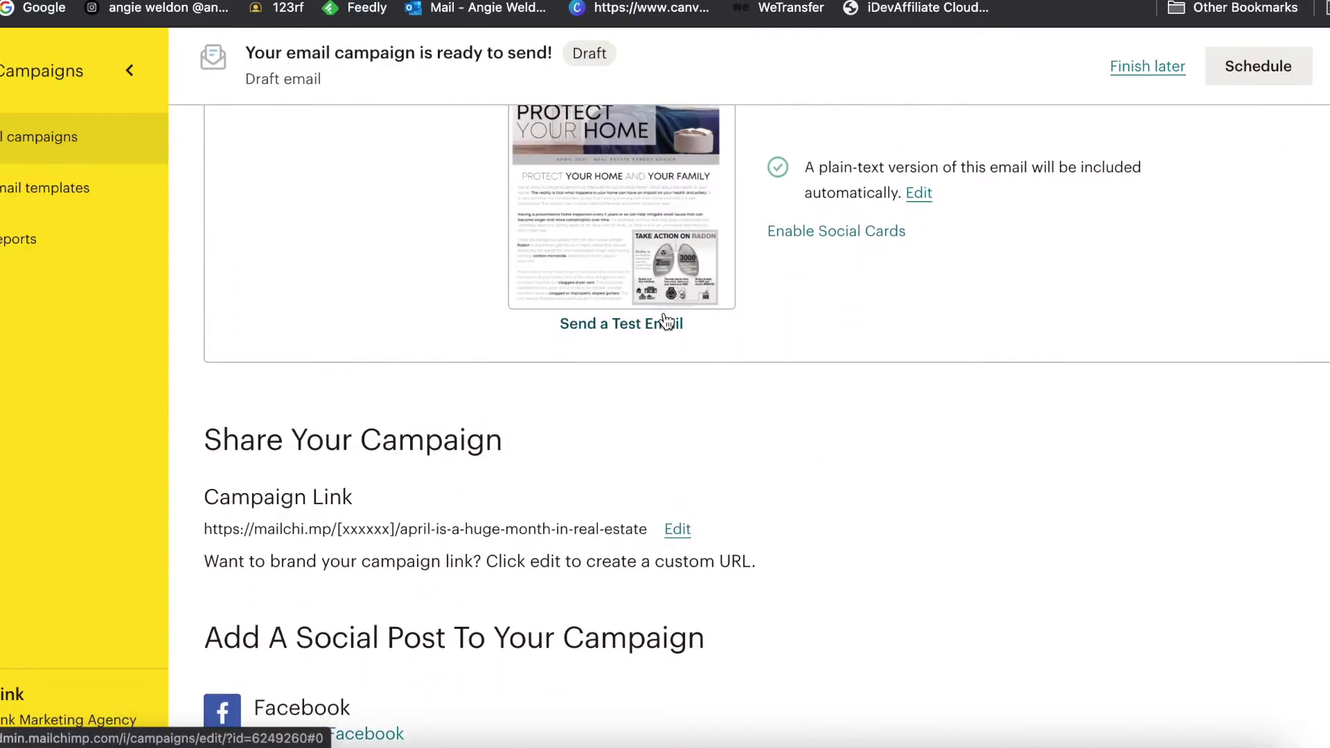
pyautogui.scroll(2, 665, 322)
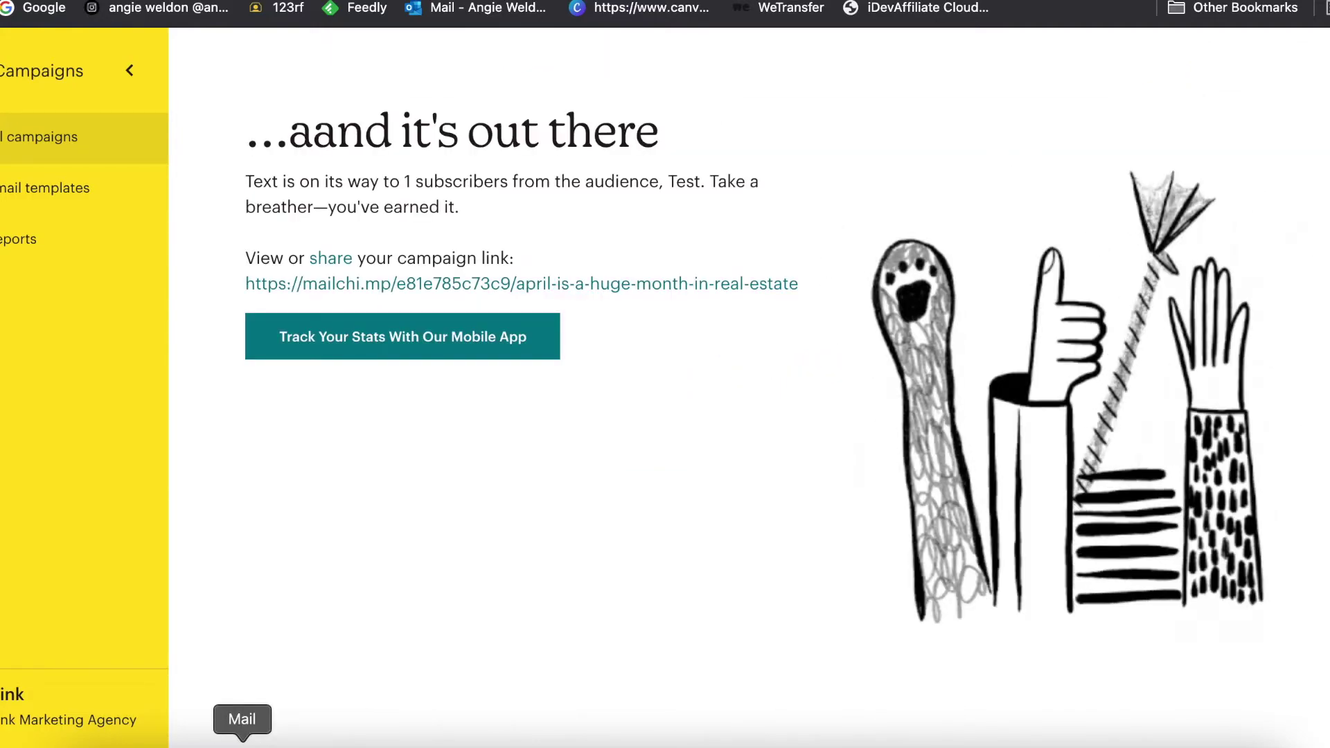
pyautogui.click(243, 742)
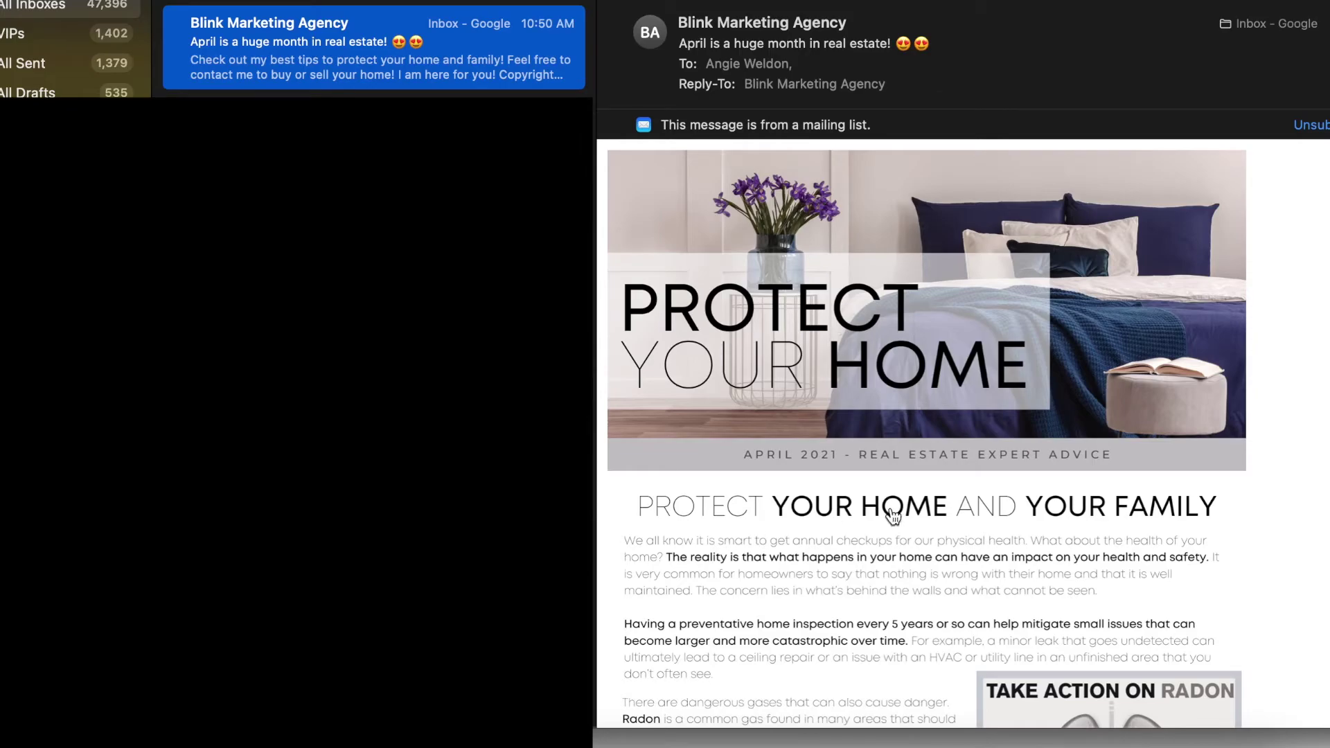
# Scroll through the received Blink Marketing Agency newsletter down to the contact text and follow icons
pyautogui.scroll(-10, 893, 513)
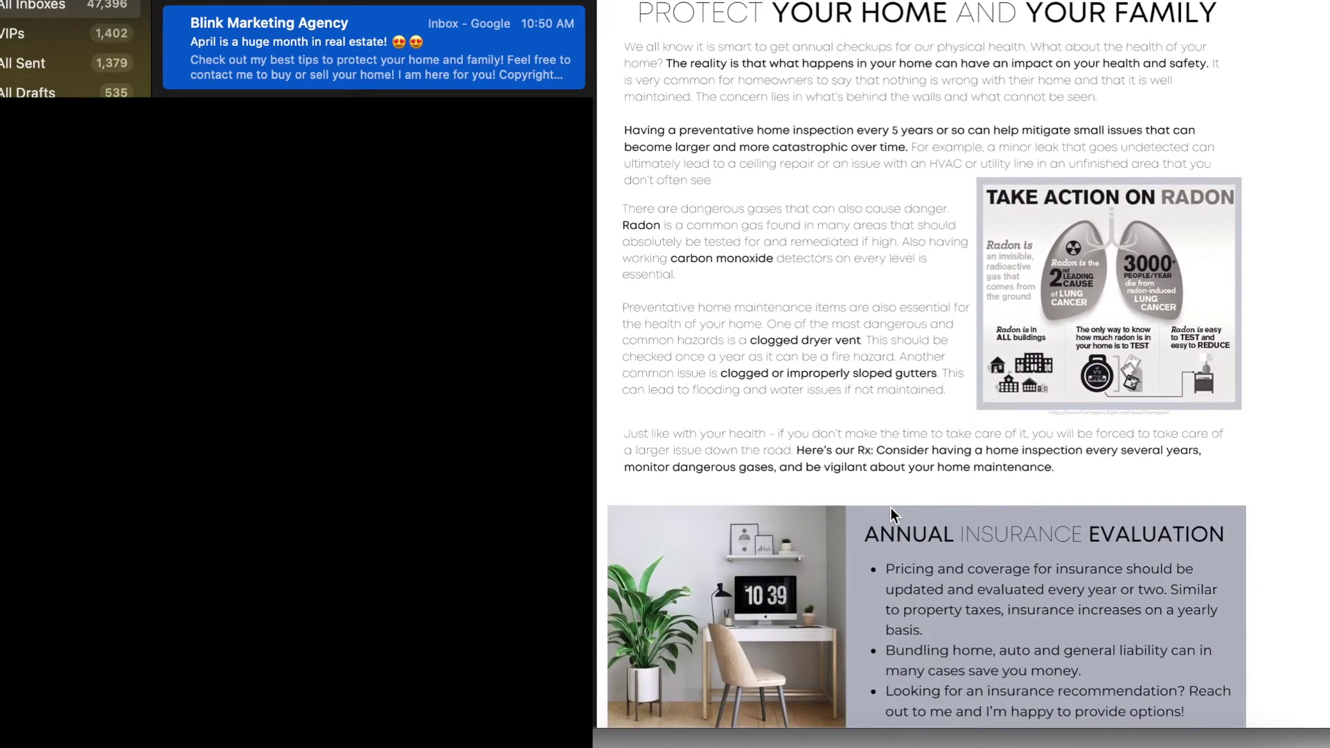
pyautogui.scroll(-10, 892, 510)
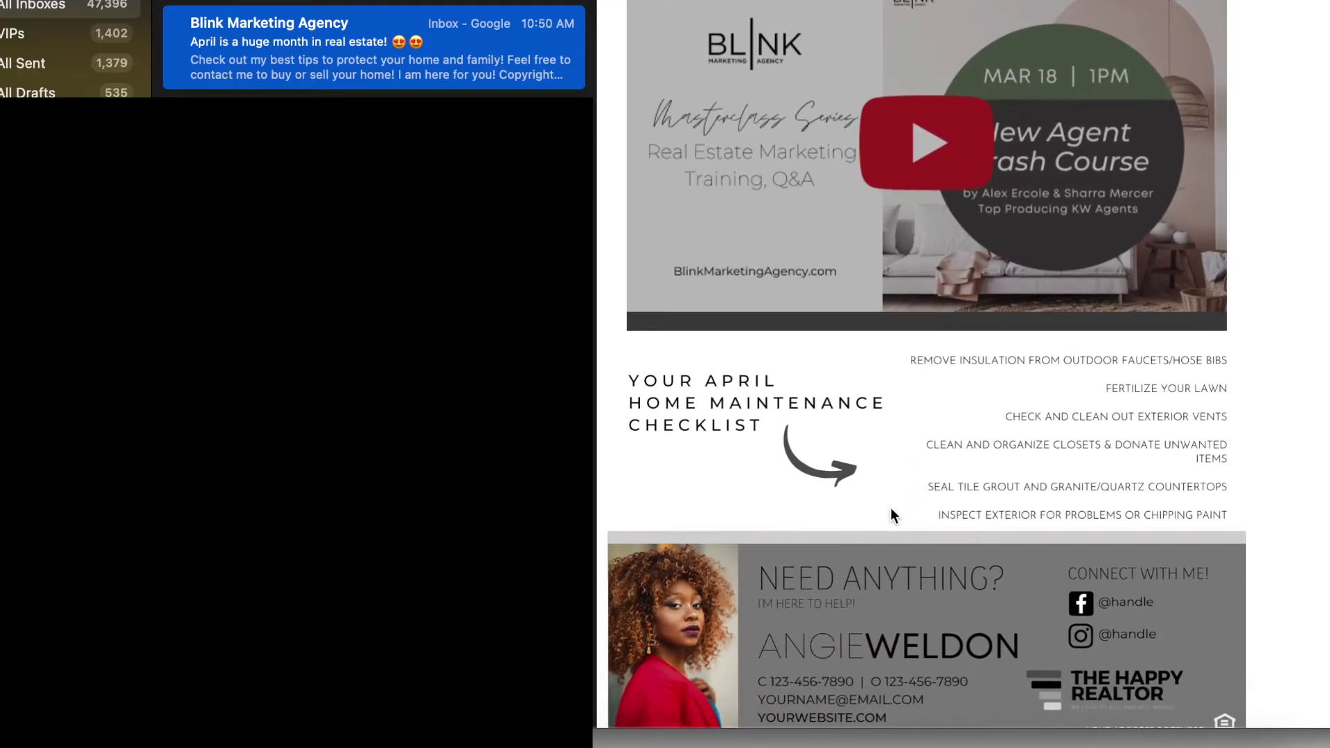
pyautogui.scroll(-4, 890, 511)
pyautogui.scroll(2, 890, 511)
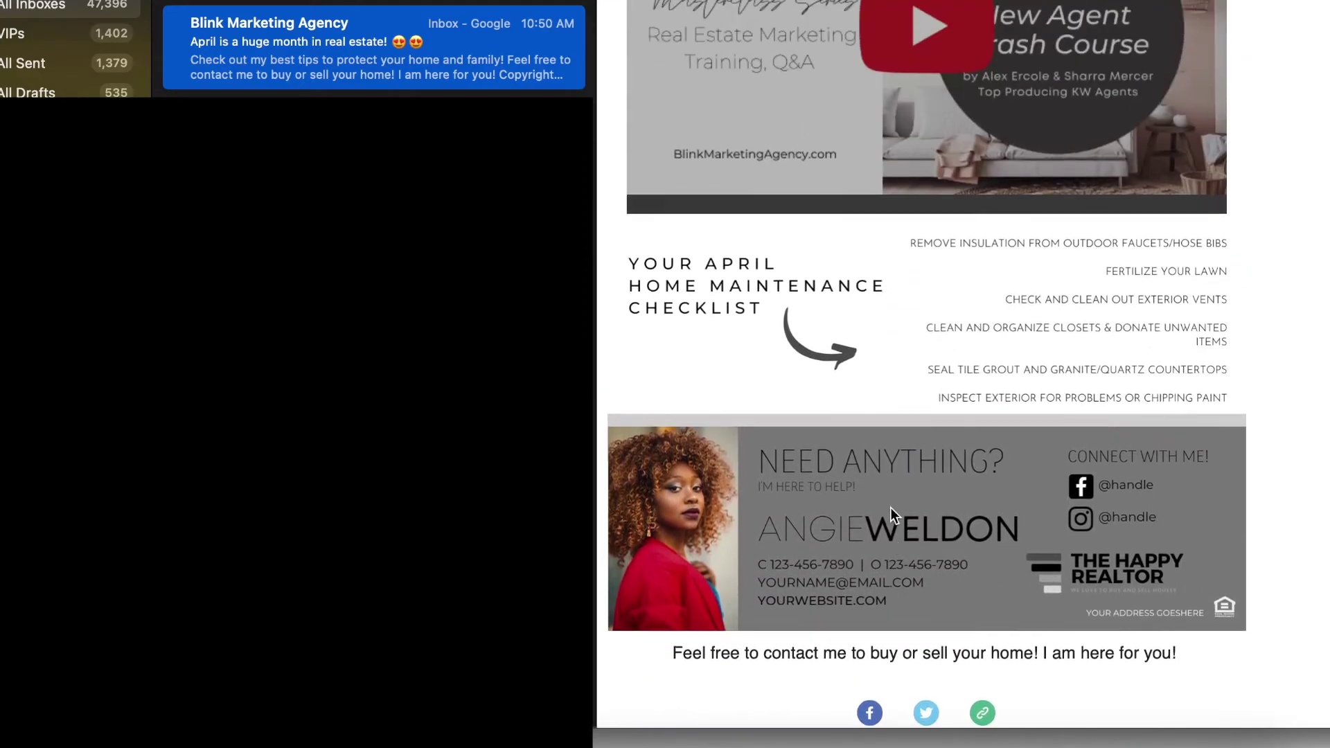
pyautogui.scroll(20, 890, 510)
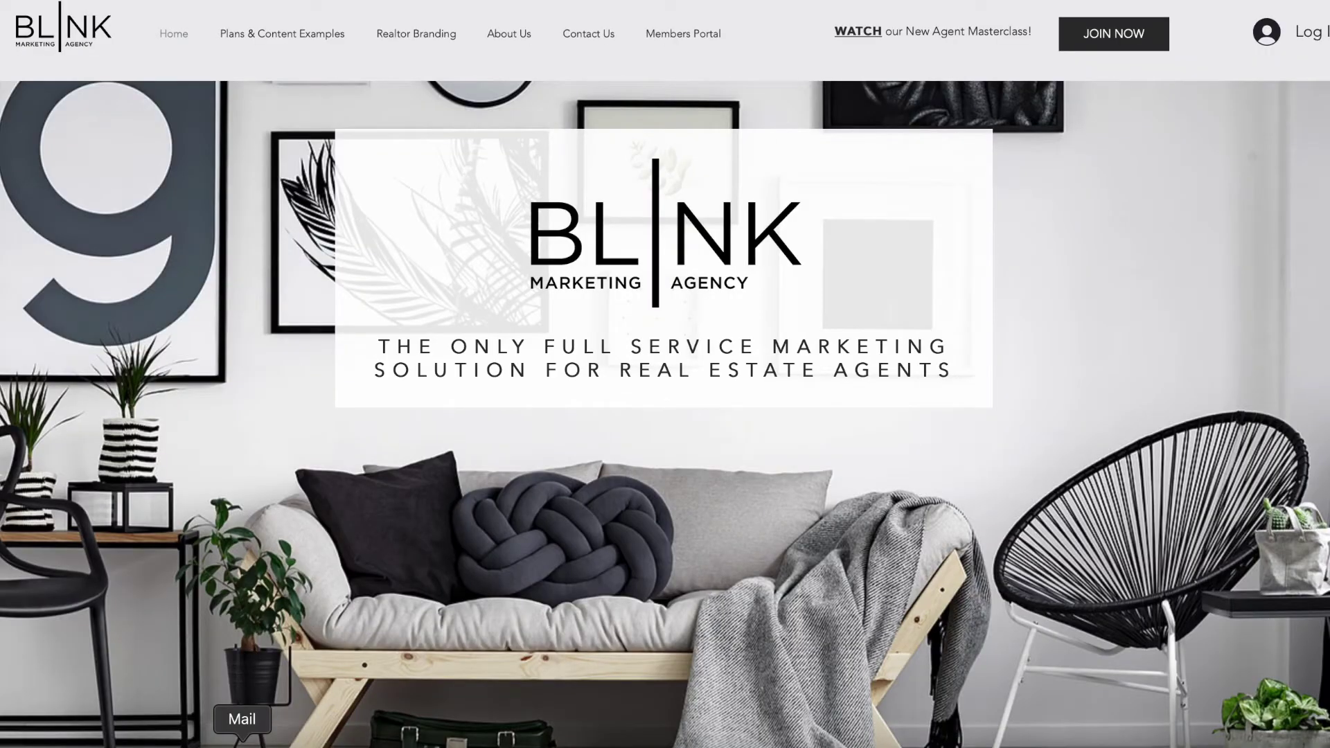
# Switch back to Mail and scroll through the newsletter around its New Agent Crash Course video
pyautogui.click(242, 740)
pyautogui.scroll(-12, 1040, 558)
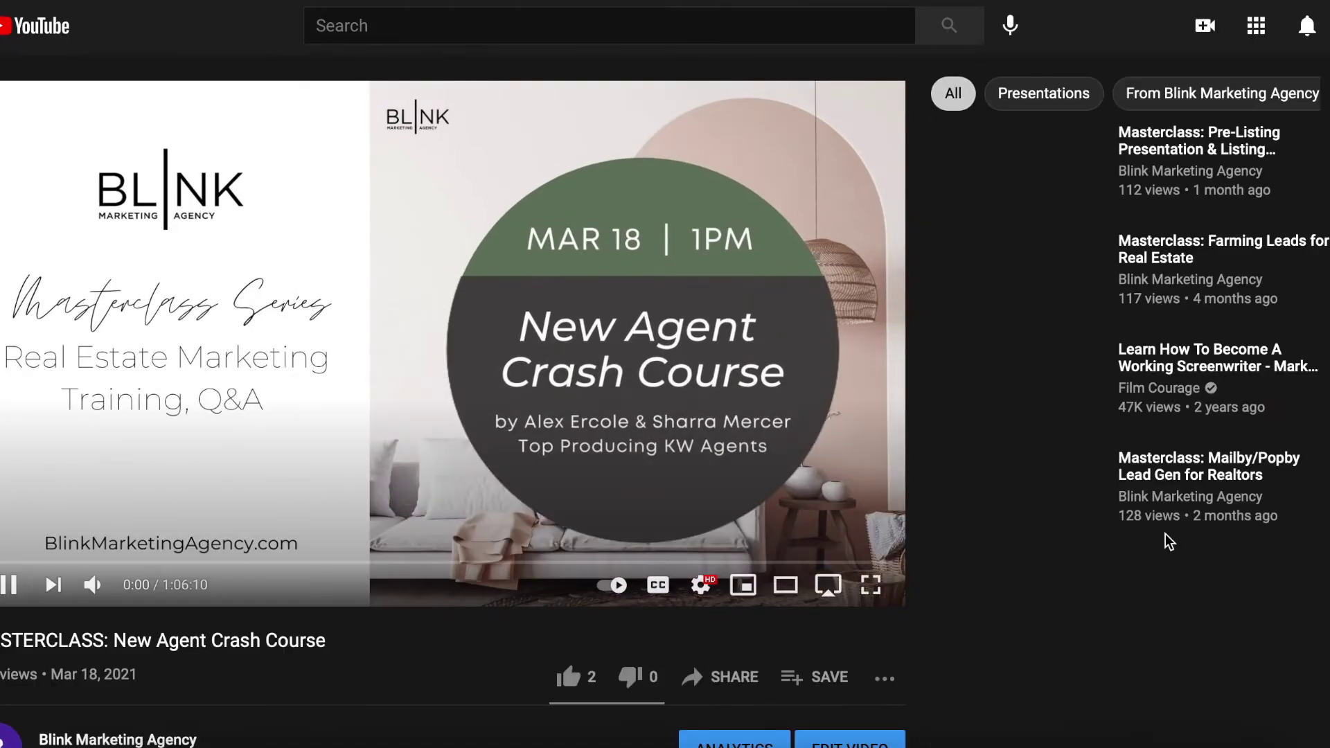
pyautogui.scroll(-4, 1165, 533)
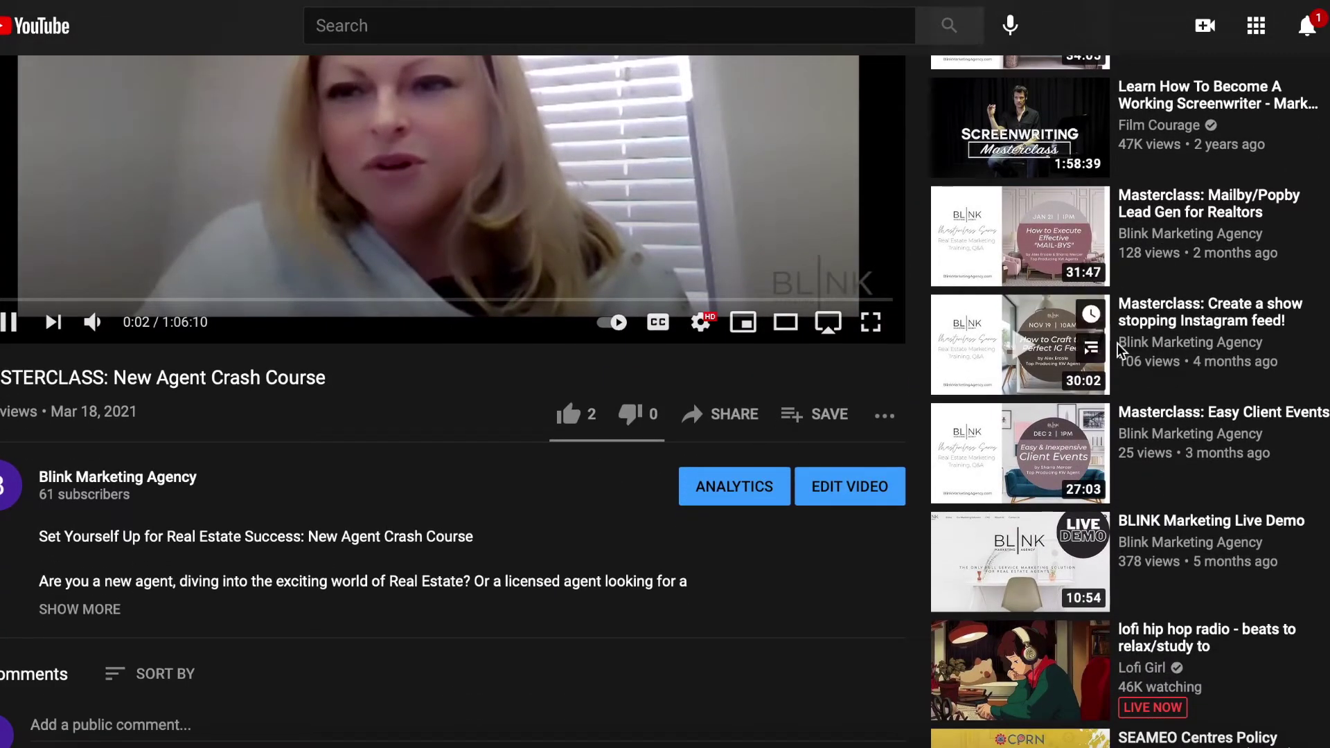
pyautogui.scroll(2, 1147, 516)
pyautogui.scroll(2, 1147, 516)
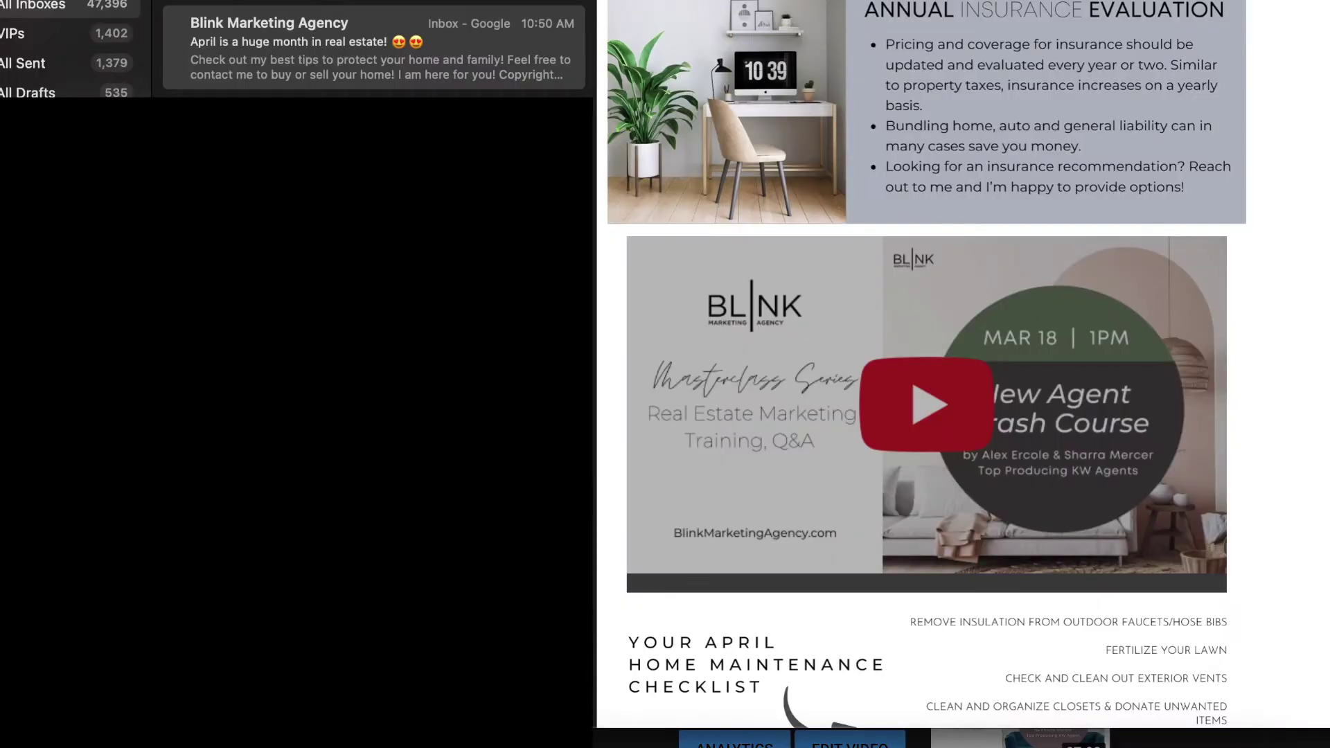
pyautogui.scroll(-1, 914, 589)
pyautogui.scroll(-5, 914, 588)
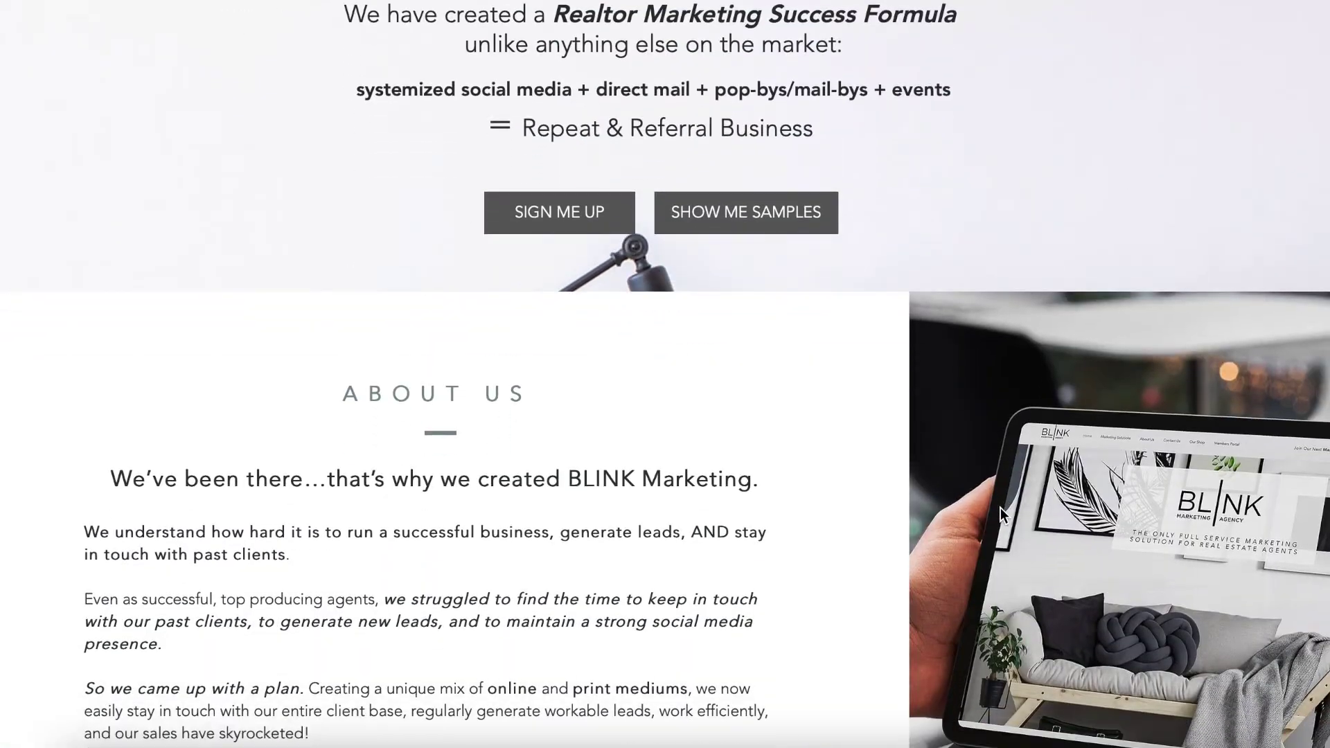
pyautogui.scroll(-15, 1000, 508)
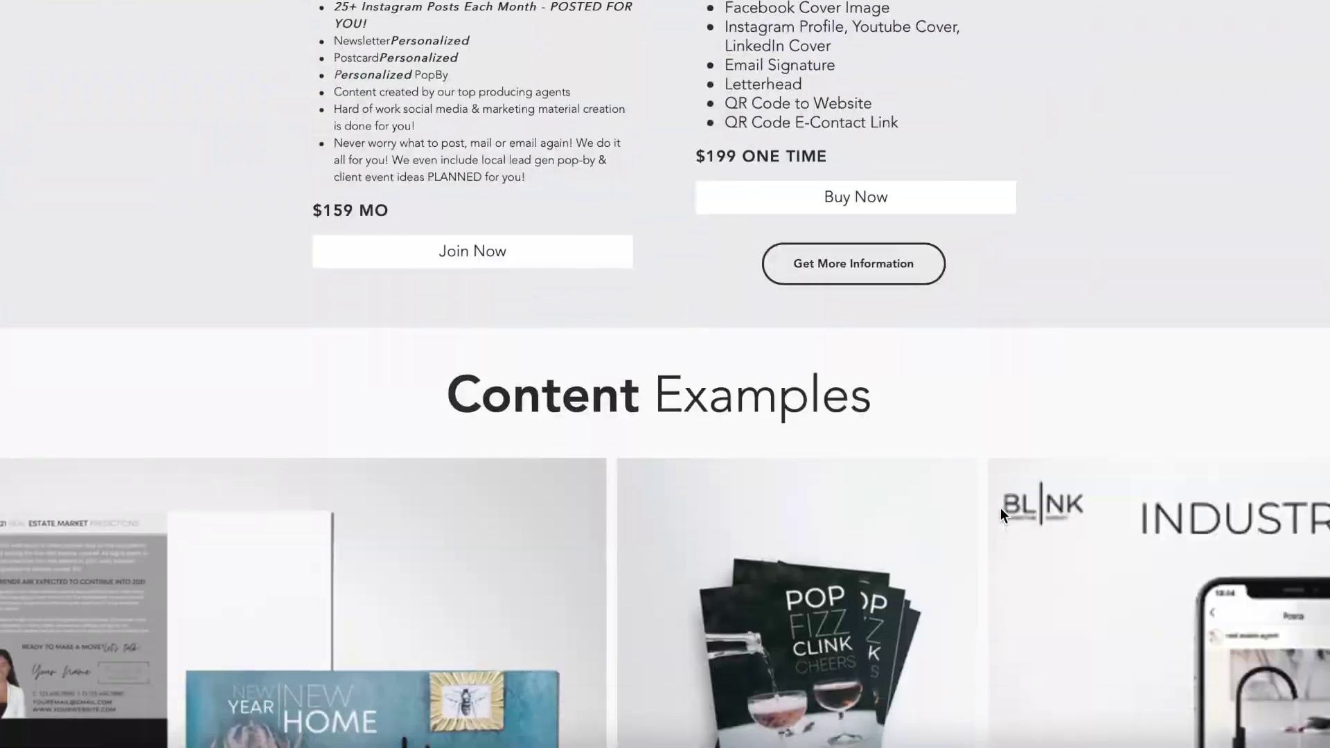
pyautogui.scroll(20, 1000, 508)
pyautogui.scroll(12, 1000, 508)
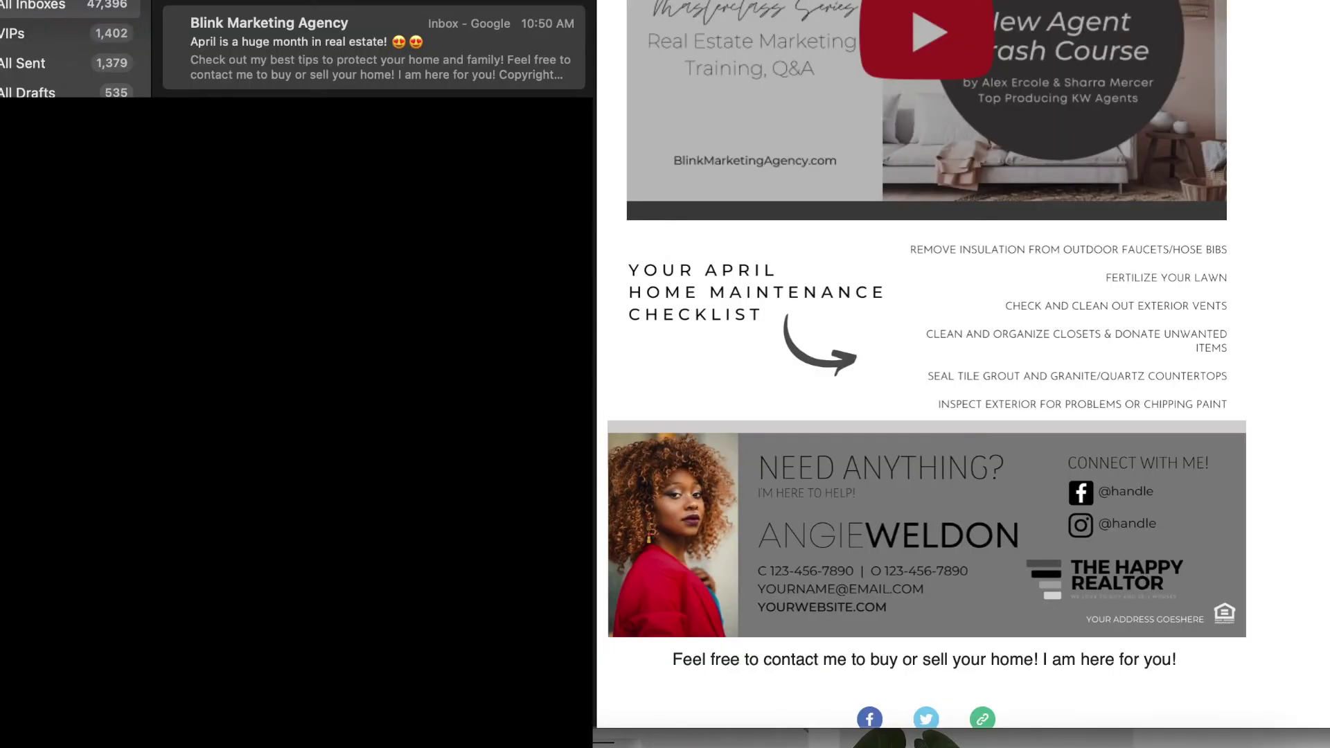
pyautogui.scroll(3, 894, 277)
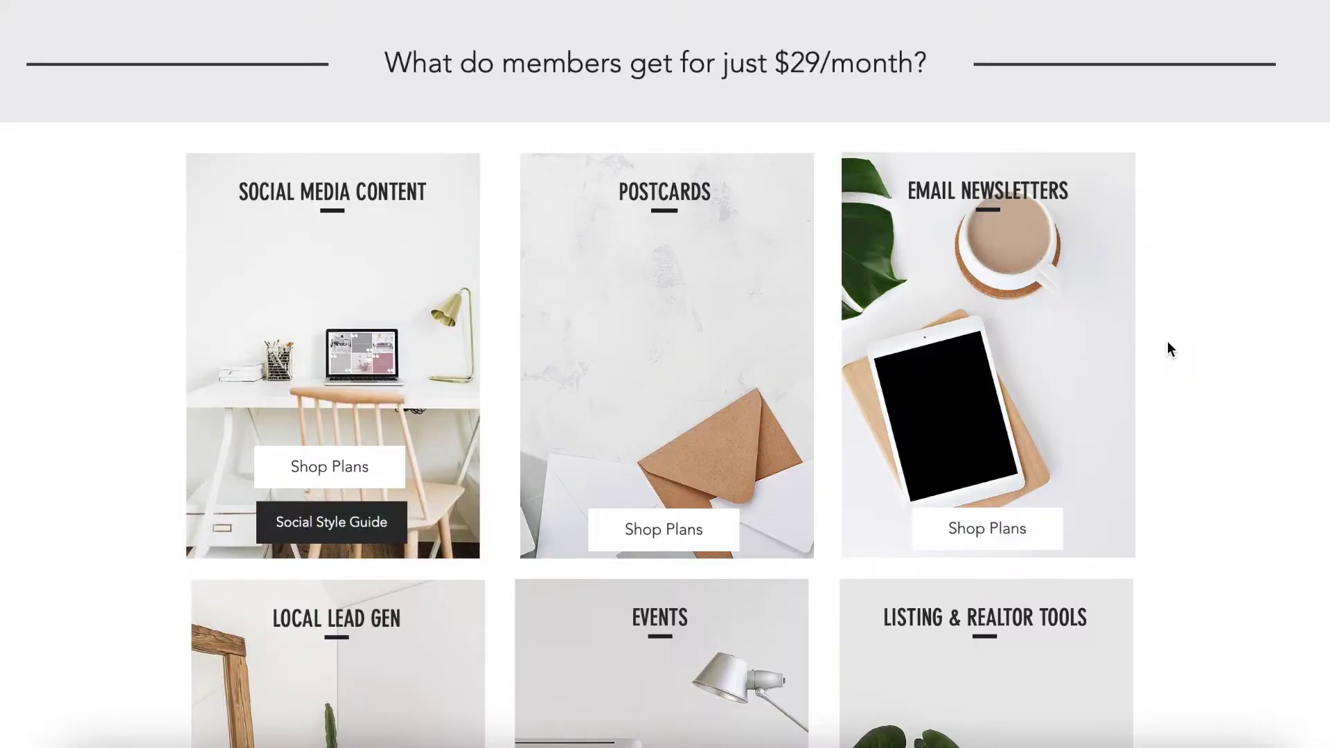
pyautogui.scroll(10, 1166, 341)
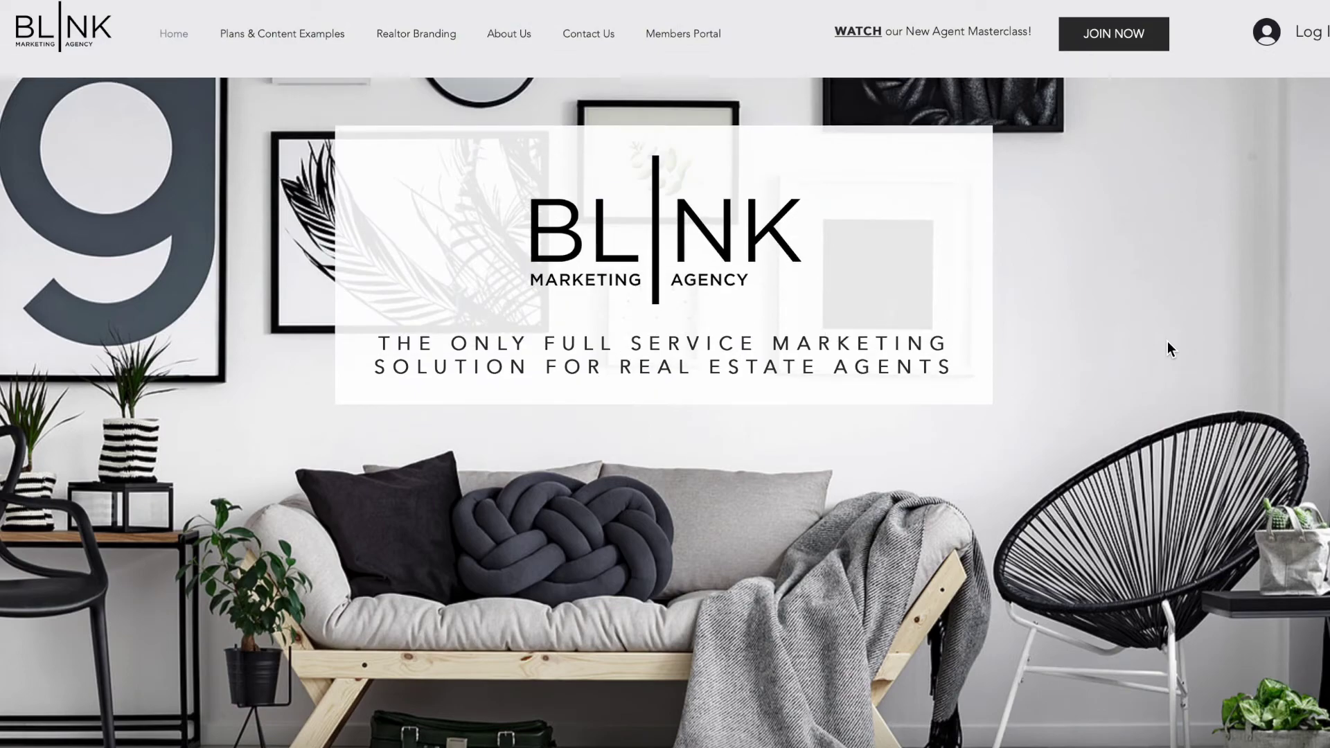
pyautogui.scroll(-10, 1166, 341)
pyautogui.scroll(-10, 1166, 343)
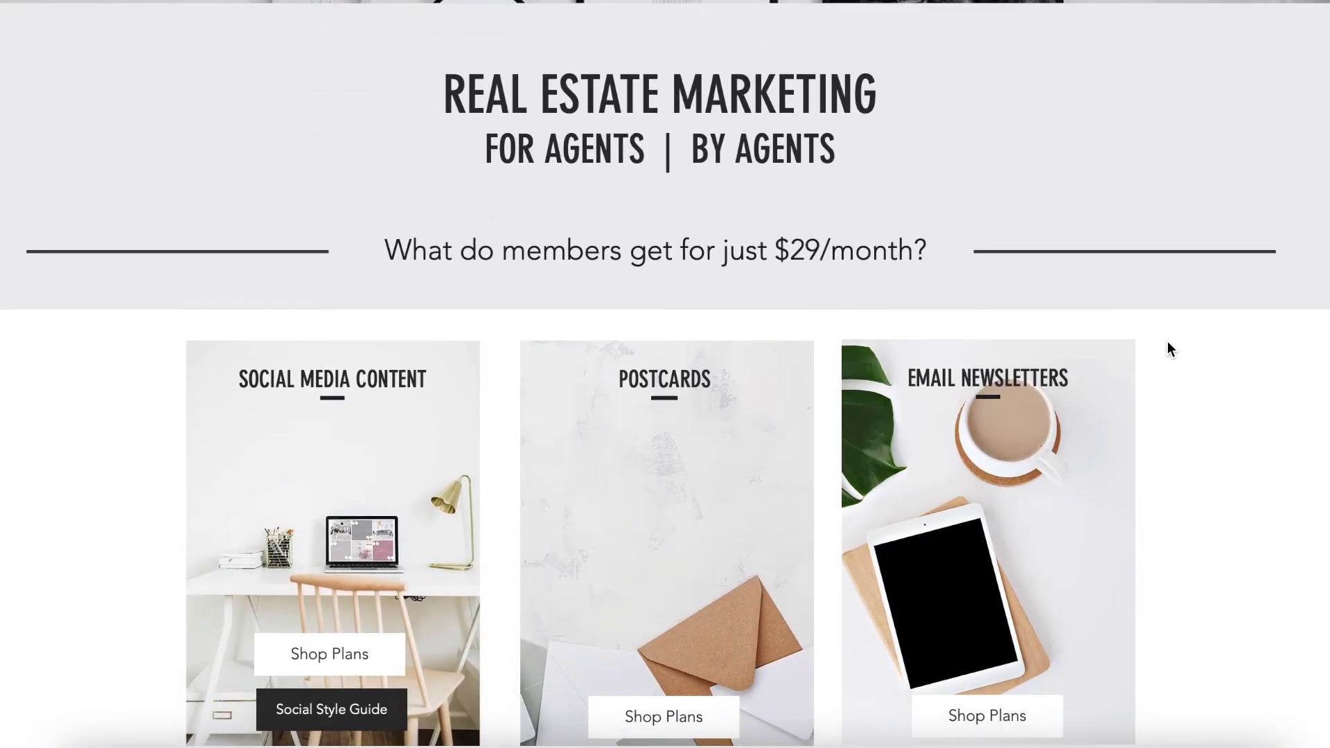
pyautogui.scroll(-8, 1168, 343)
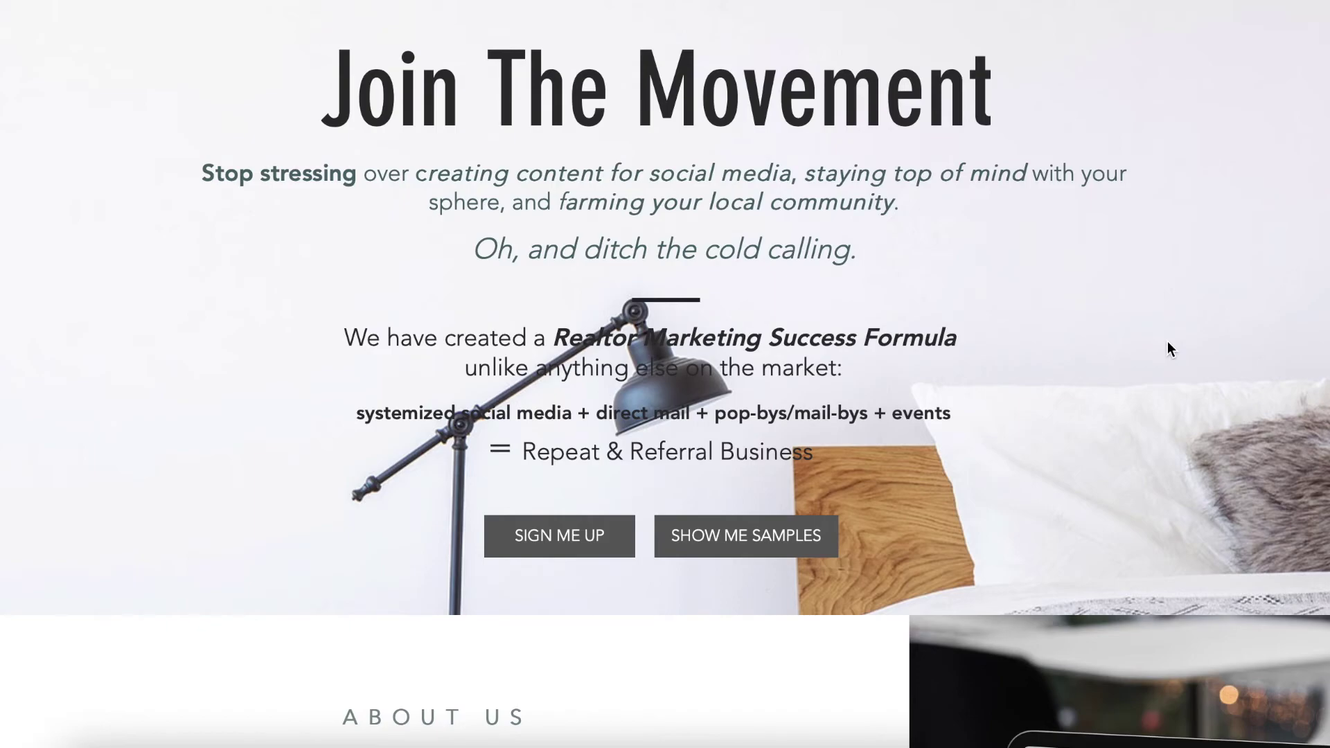
pyautogui.scroll(-10, 1166, 341)
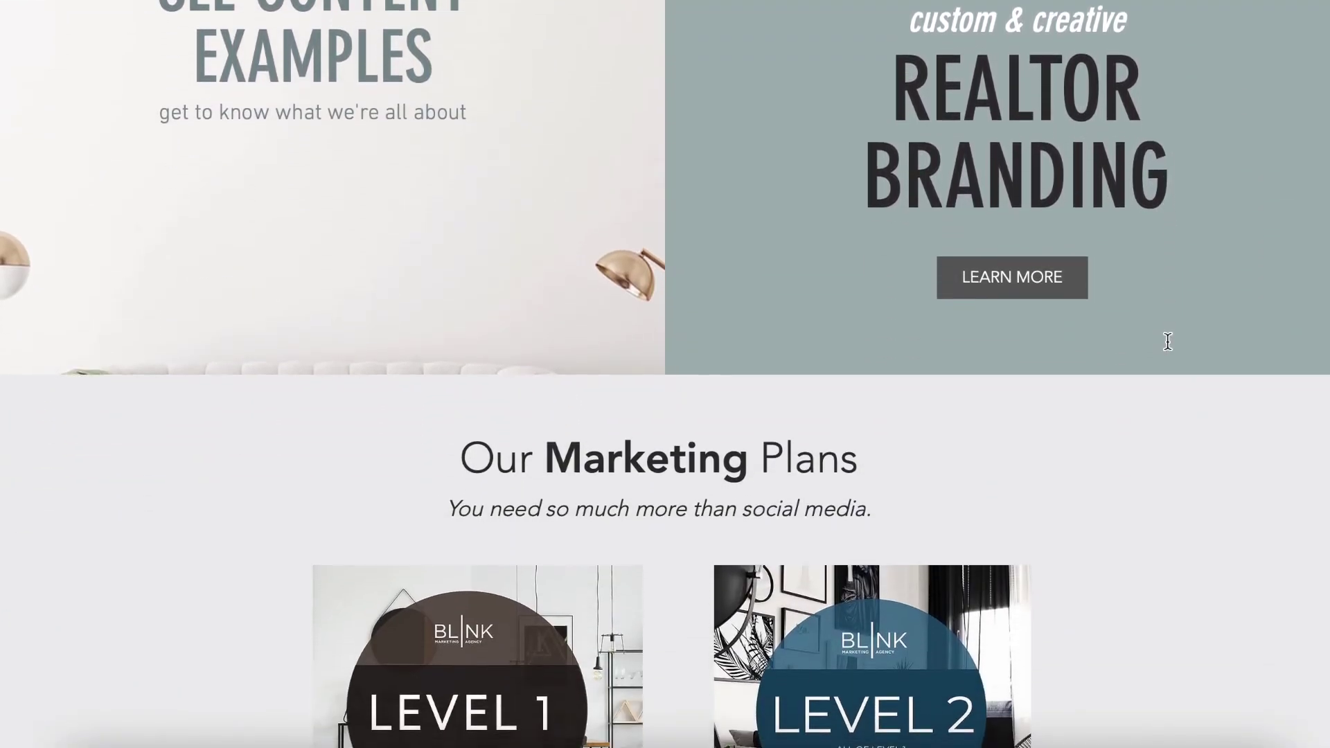
pyautogui.scroll(-11, 1168, 343)
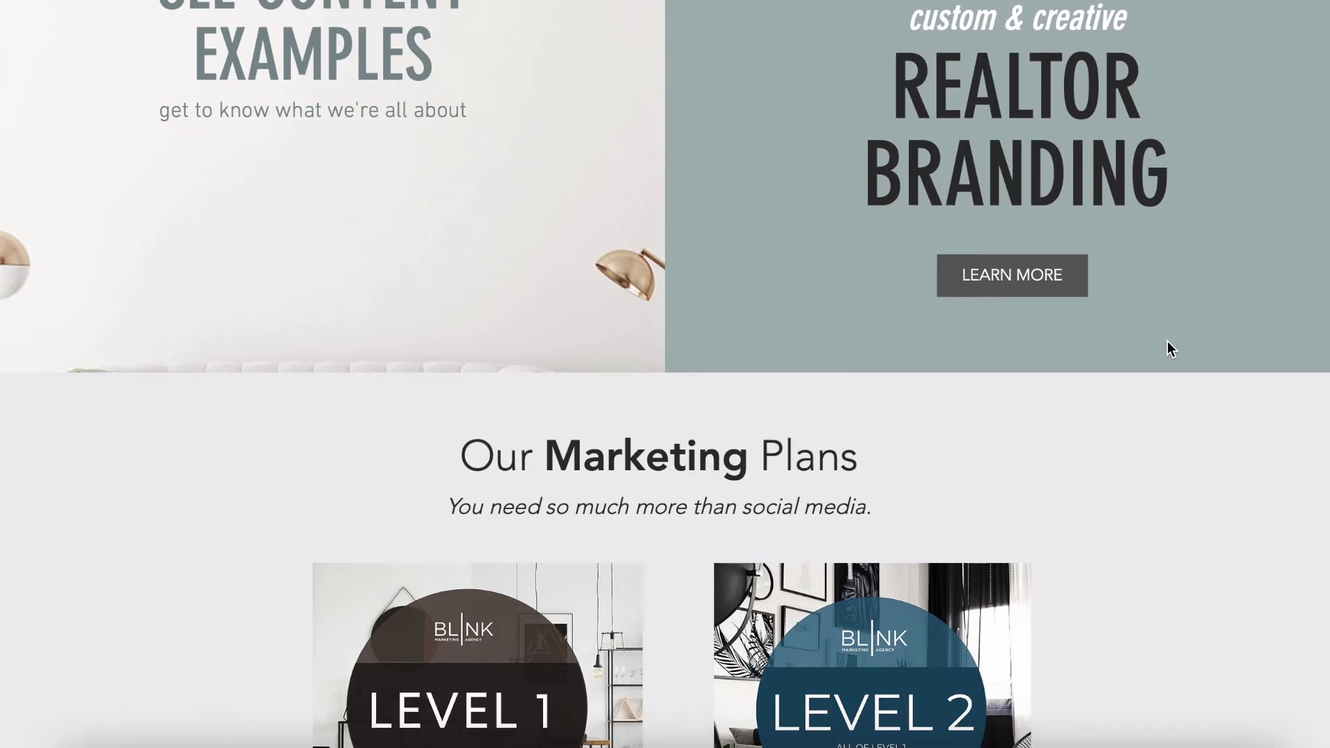
pyautogui.scroll(-12, 1168, 347)
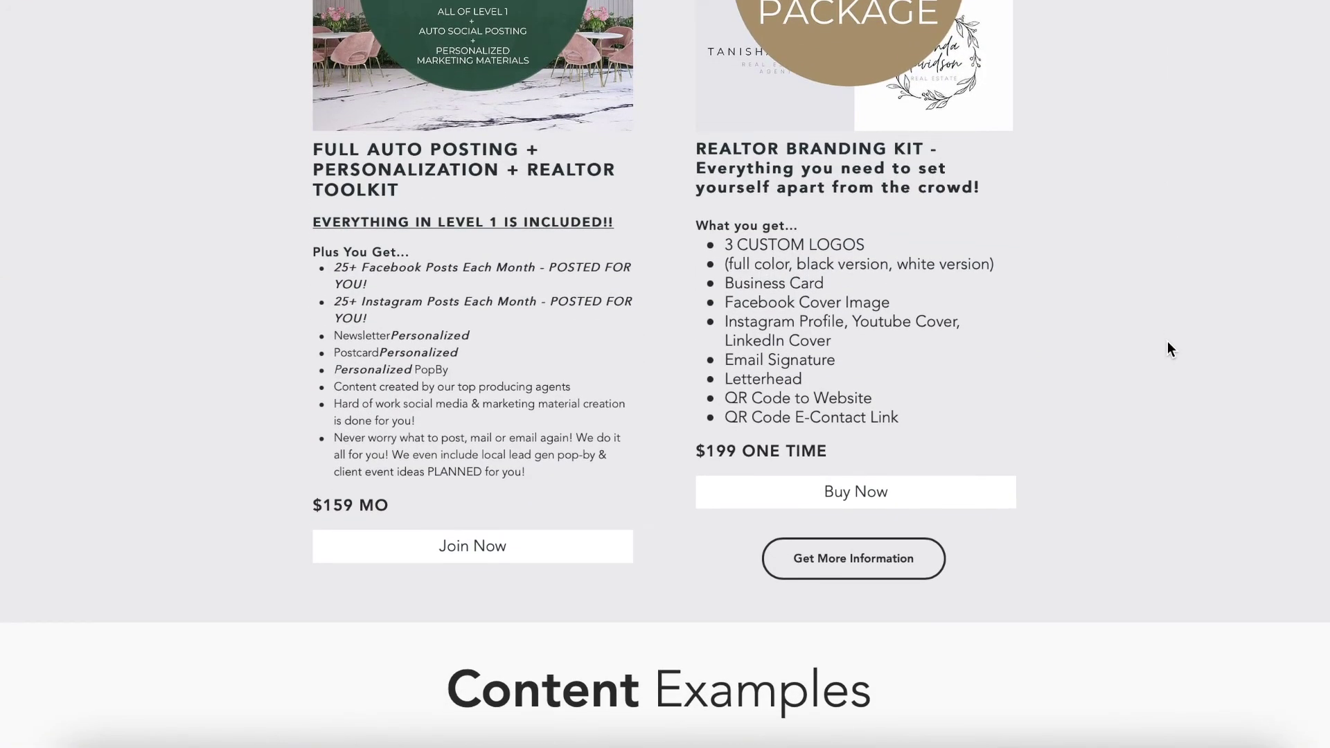
pyautogui.scroll(12, 1167, 346)
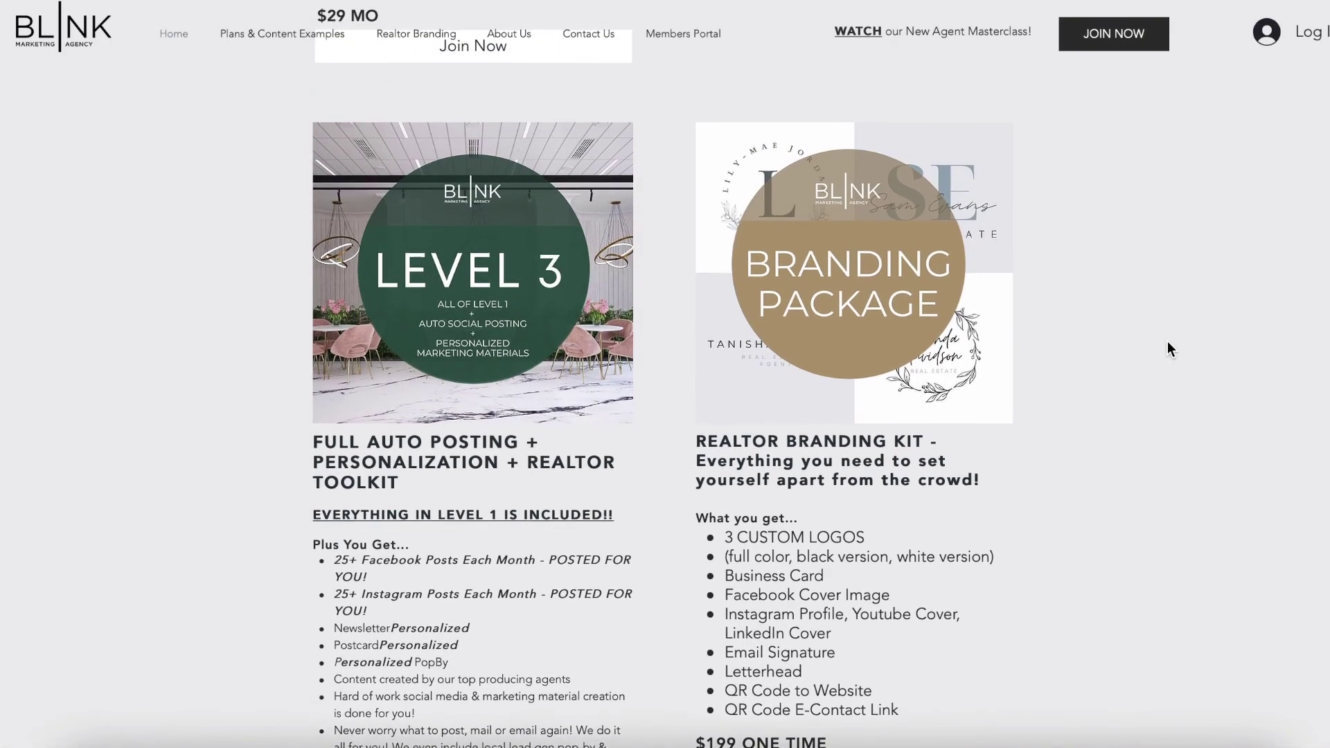
pyautogui.scroll(3, 1166, 348)
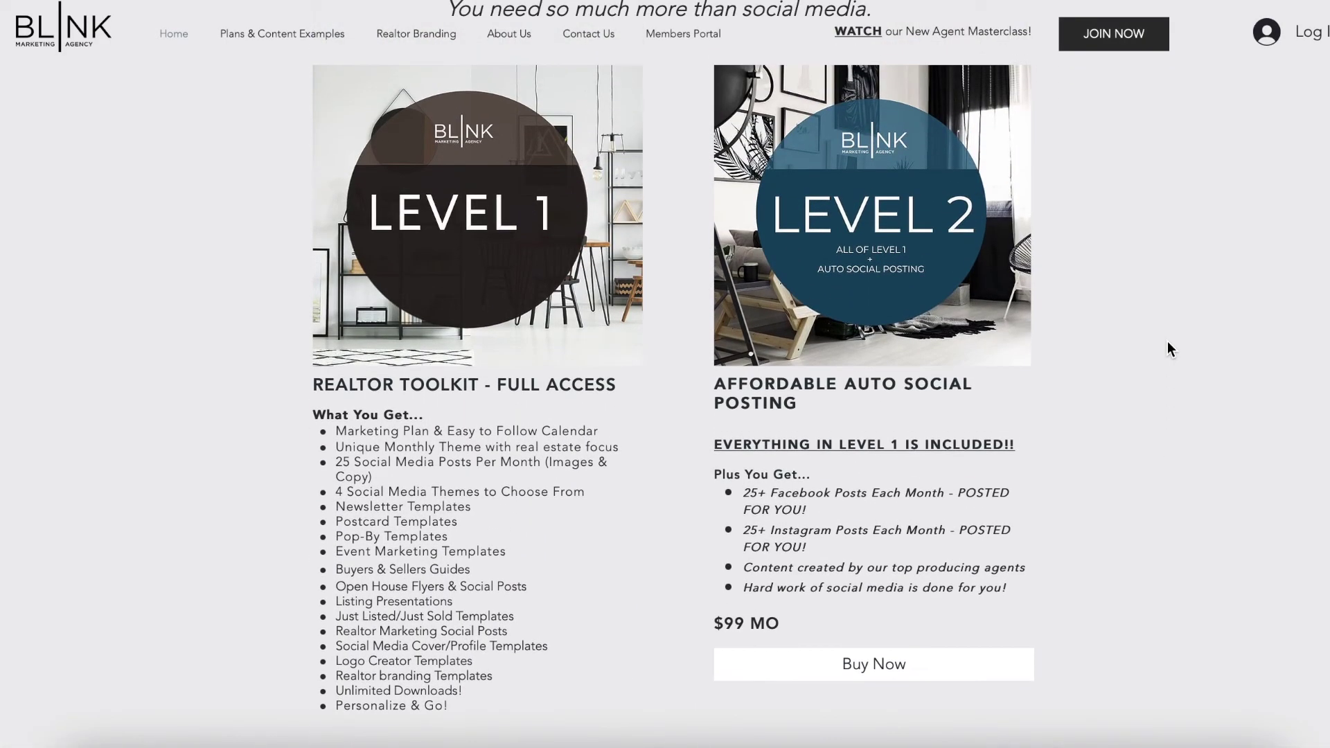
pyautogui.scroll(17, 1167, 347)
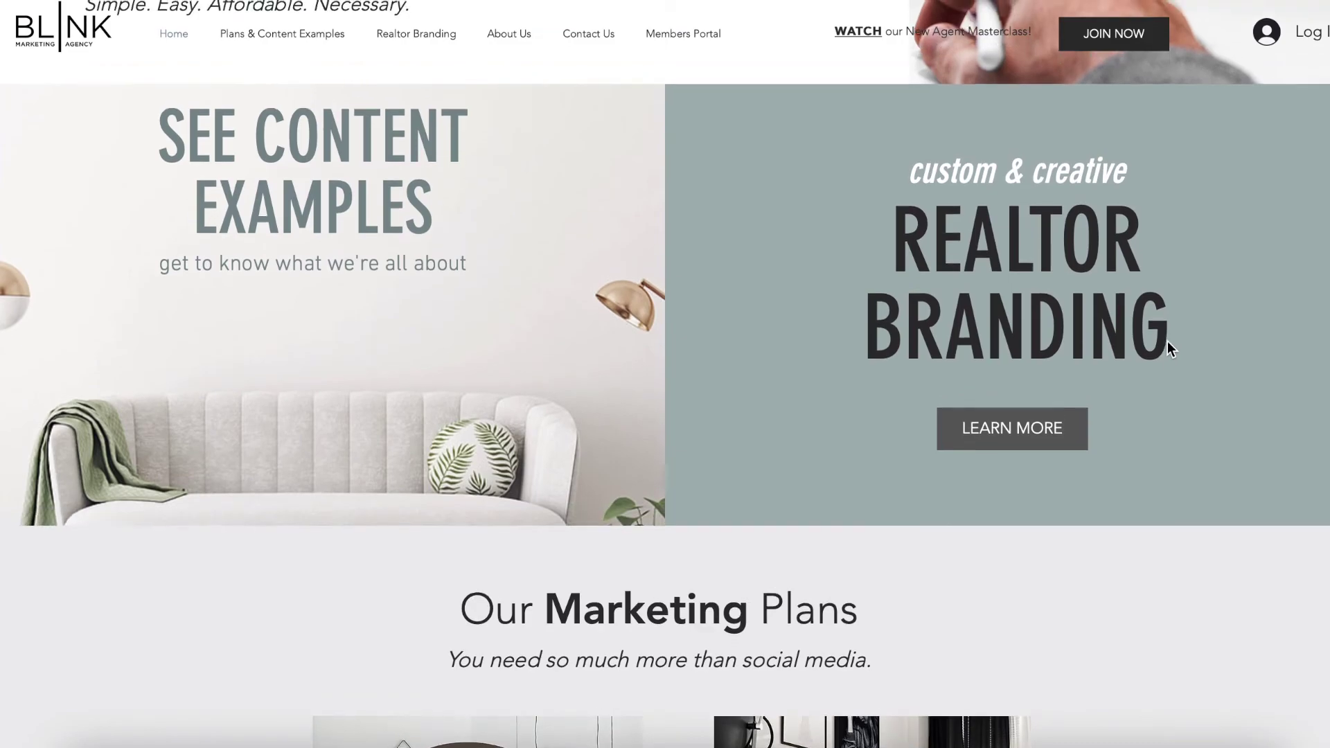
pyautogui.scroll(1, 1167, 347)
pyautogui.scroll(2, 1169, 348)
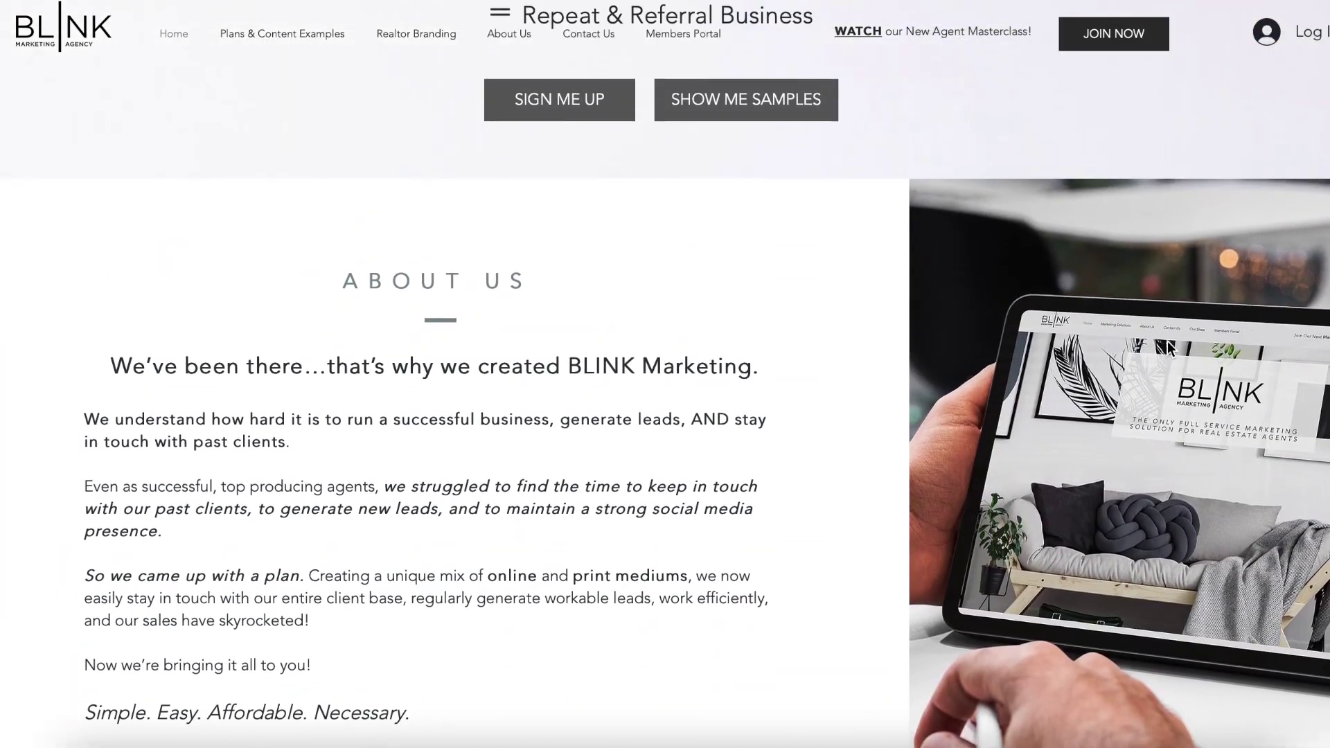
pyautogui.scroll(-17, 1168, 348)
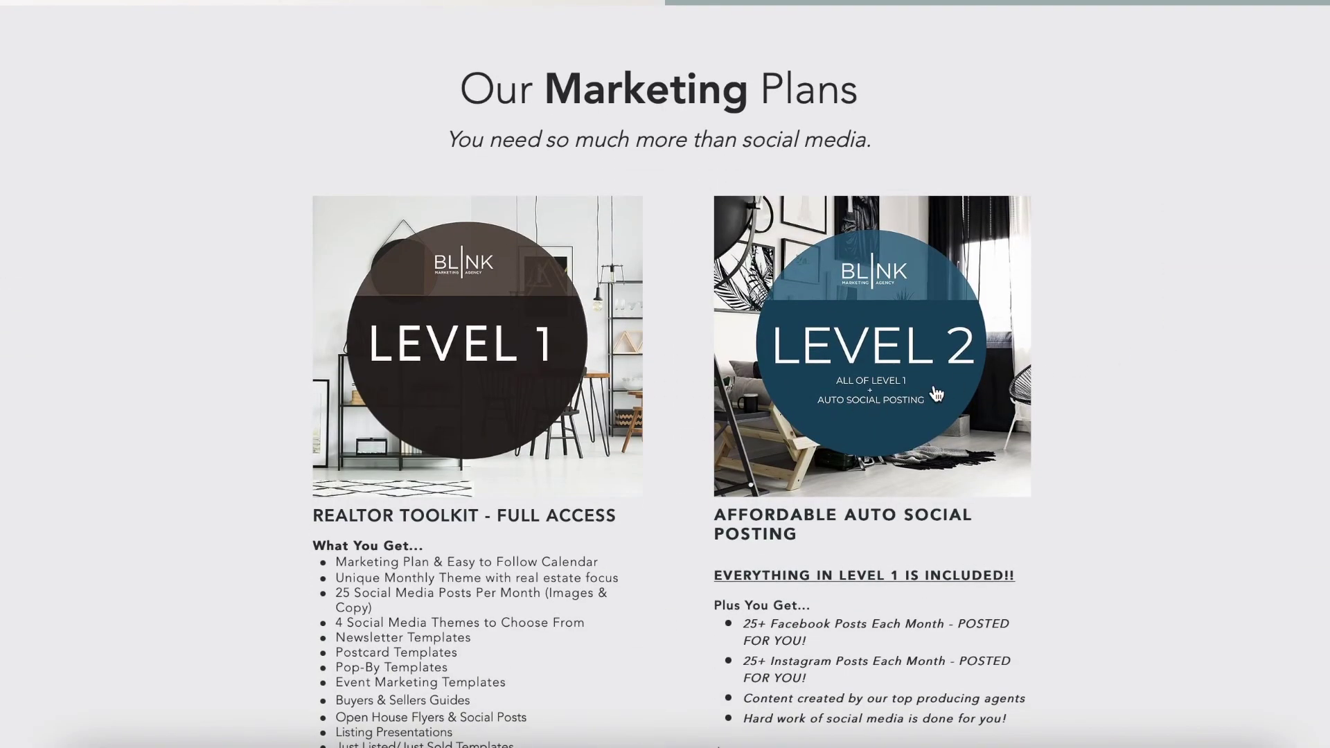